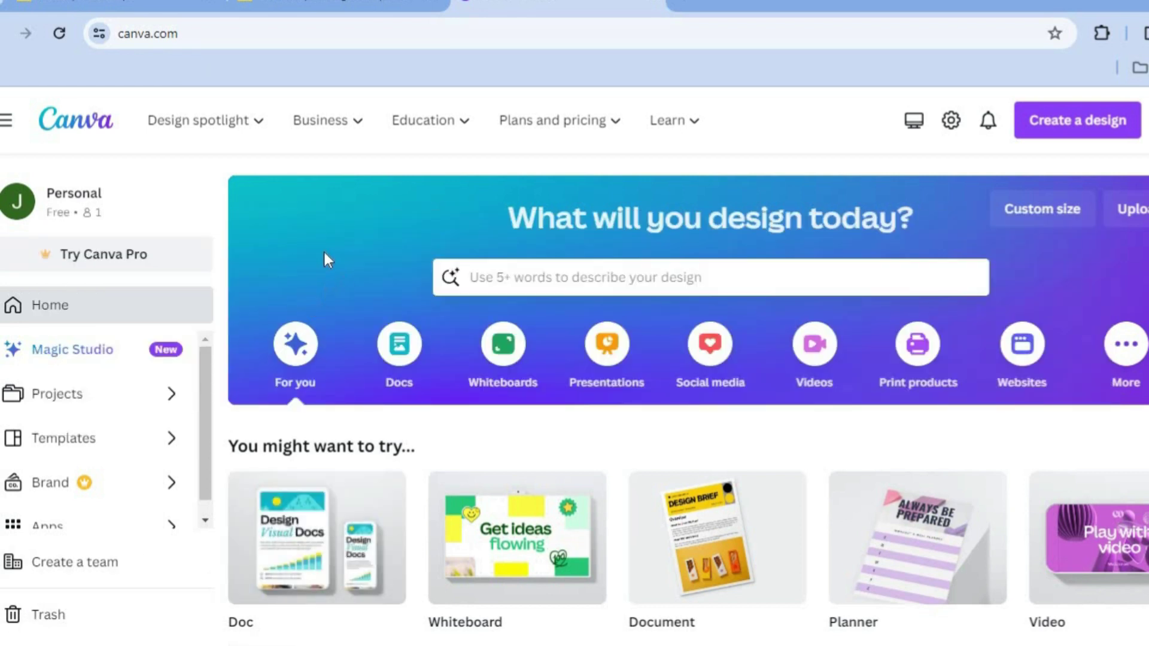
# - Switch to Mailchimp and compare the features of the Premium, Standard, Essentials and Free marketing plans
pyautogui.click(106, 6)
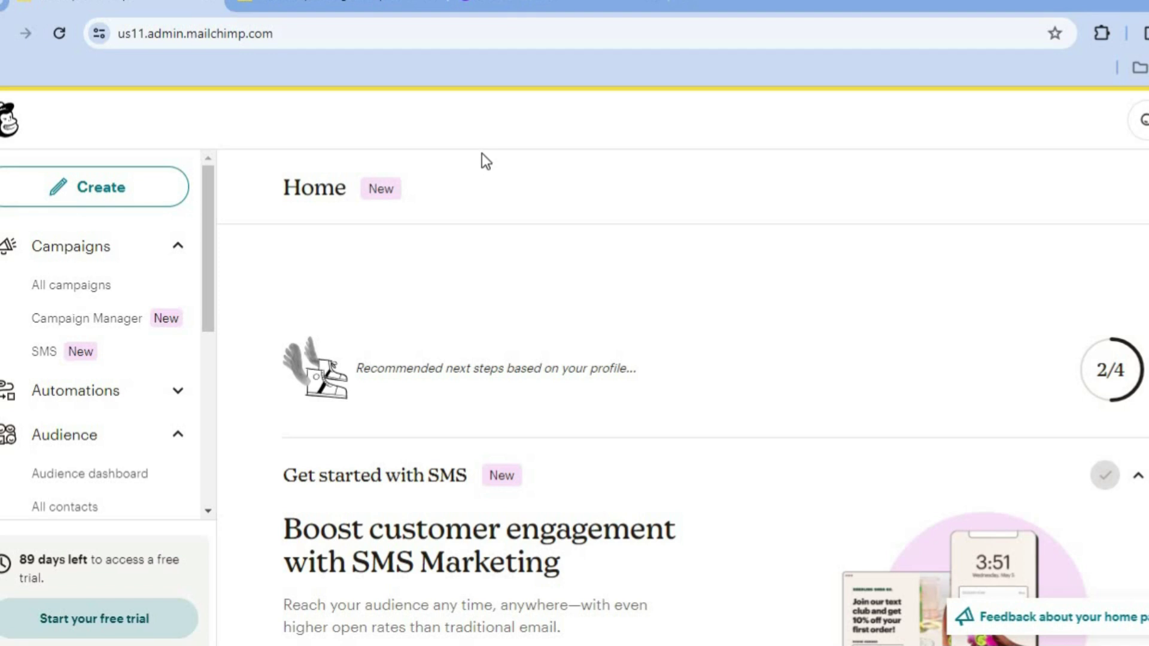
pyautogui.click(320, 6)
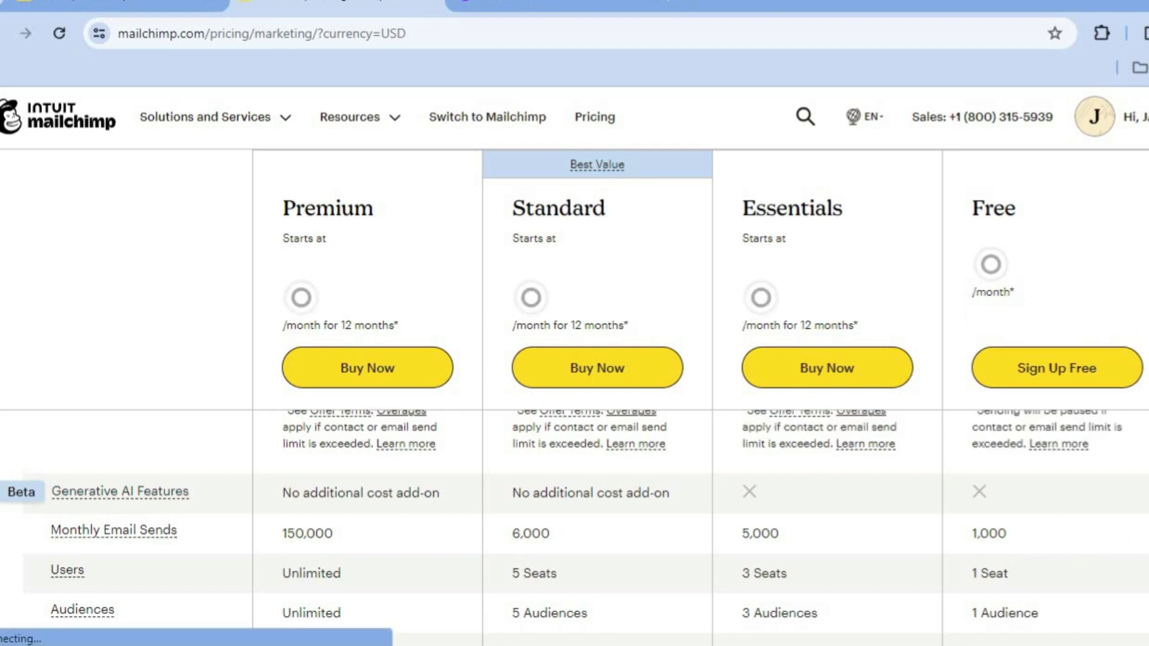
pyautogui.scroll(-3, 575, 527)
pyautogui.scroll(-3, 575, 527)
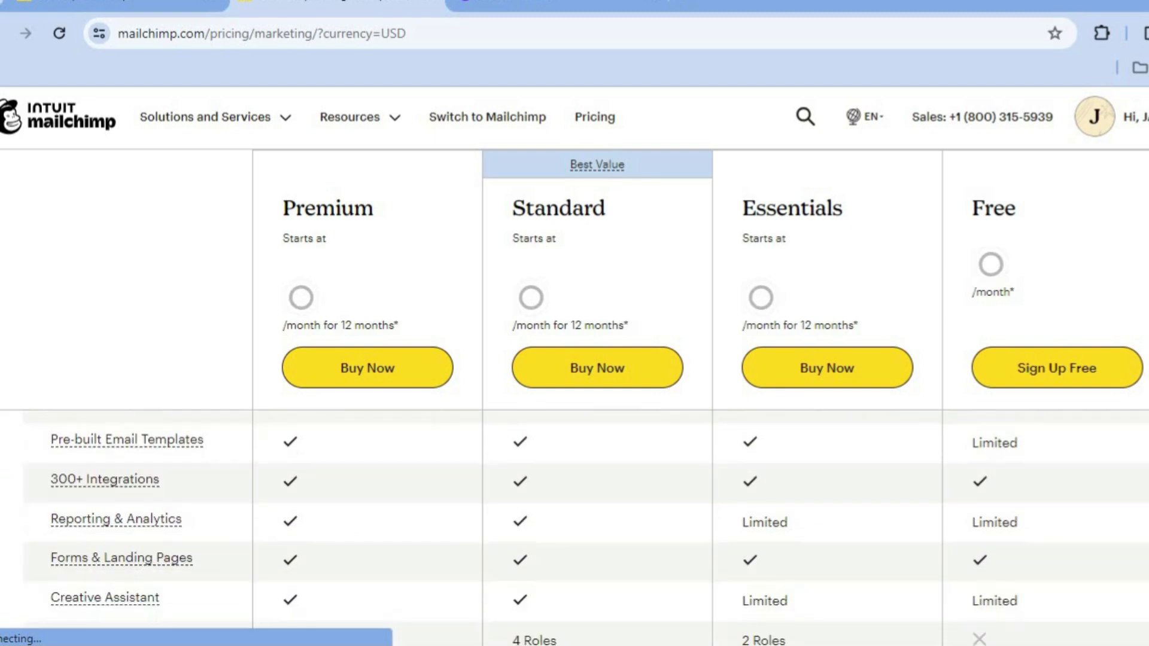
pyautogui.scroll(-2, 575, 527)
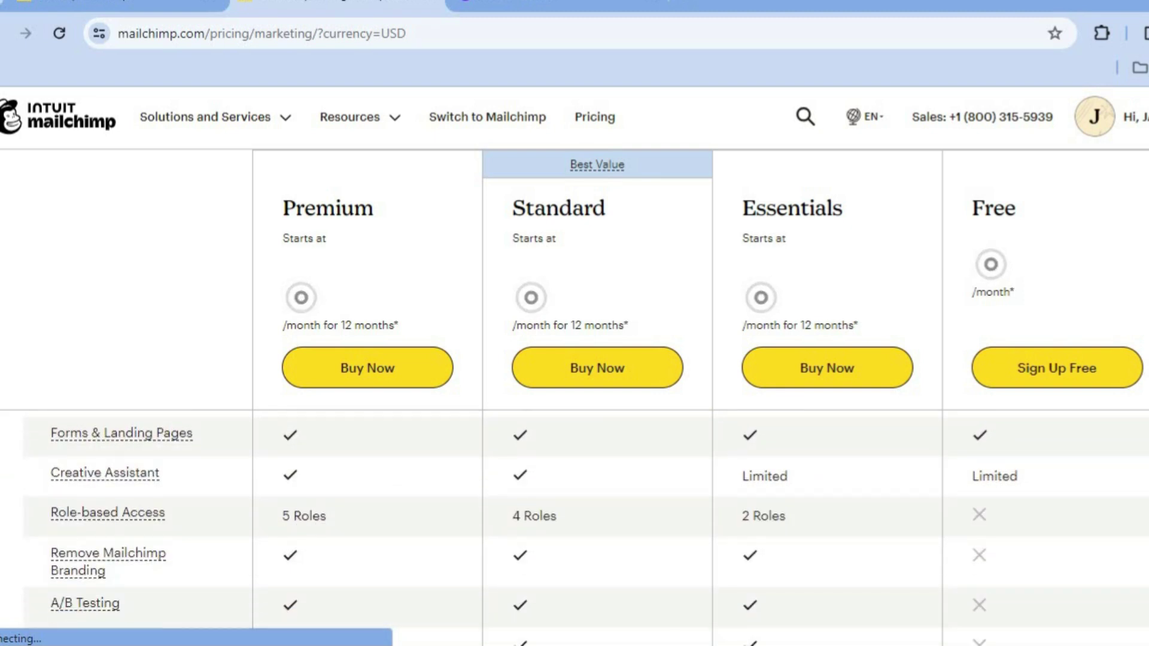
pyautogui.scroll(-2, 575, 527)
pyautogui.scroll(-2, 575, 527)
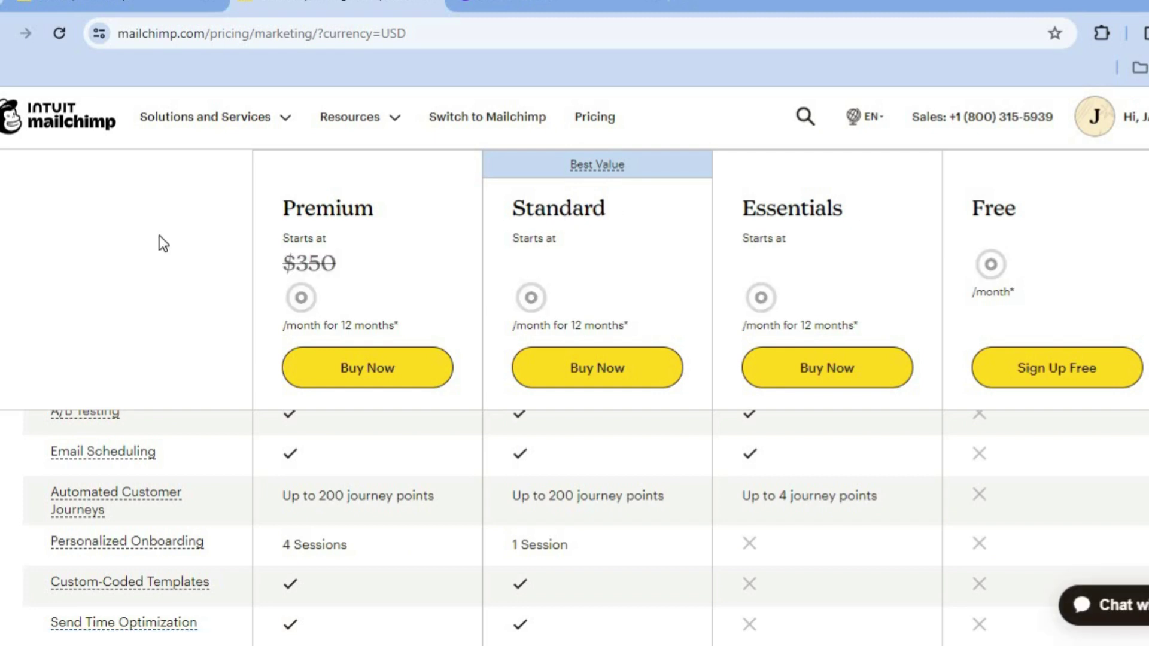
# - Create a regular email from the Mailchimp dashboard and apply the template with the pencil-sketch thumbnail
pyautogui.click(107, 1)
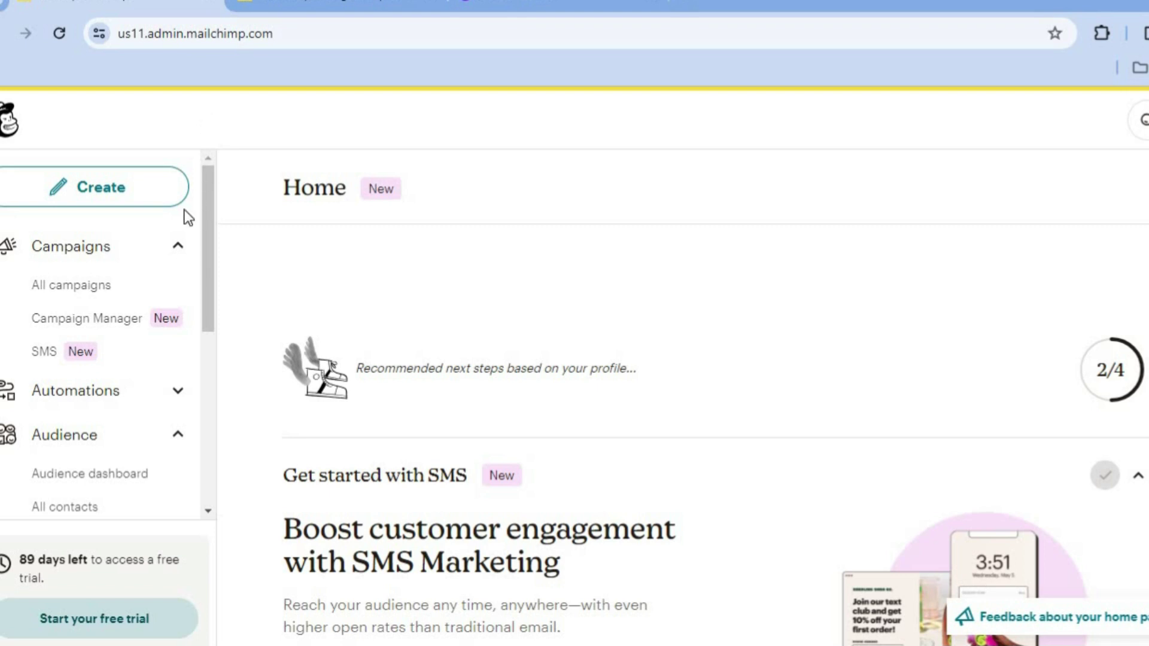
pyautogui.click(123, 193)
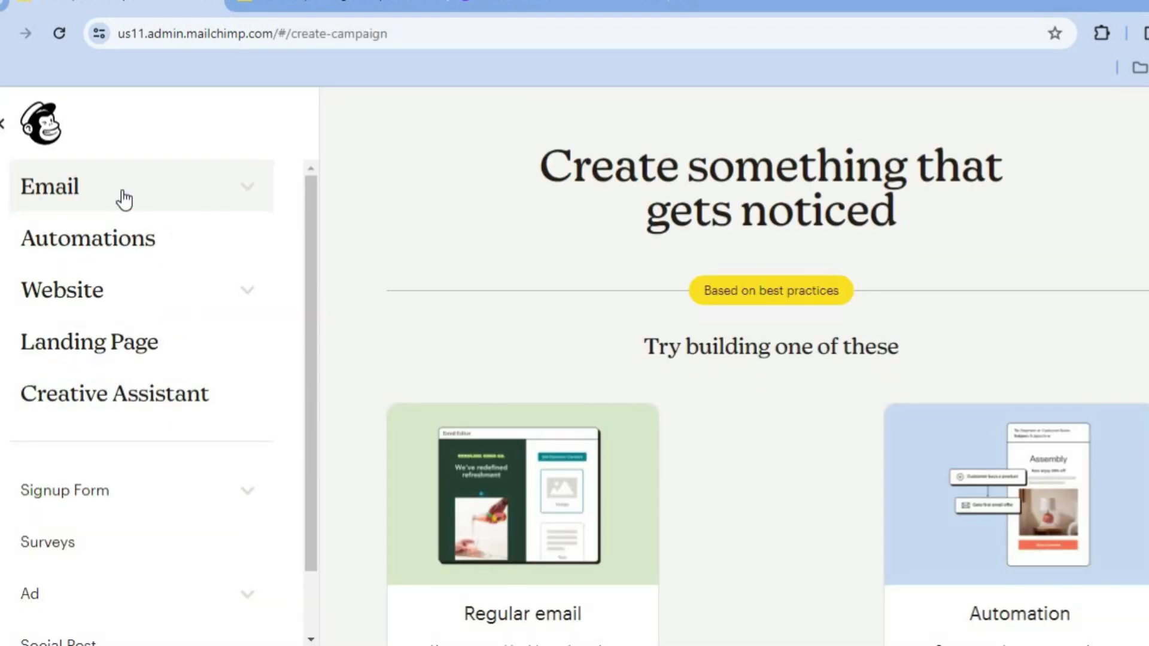
pyautogui.scroll(-5, 766, 365)
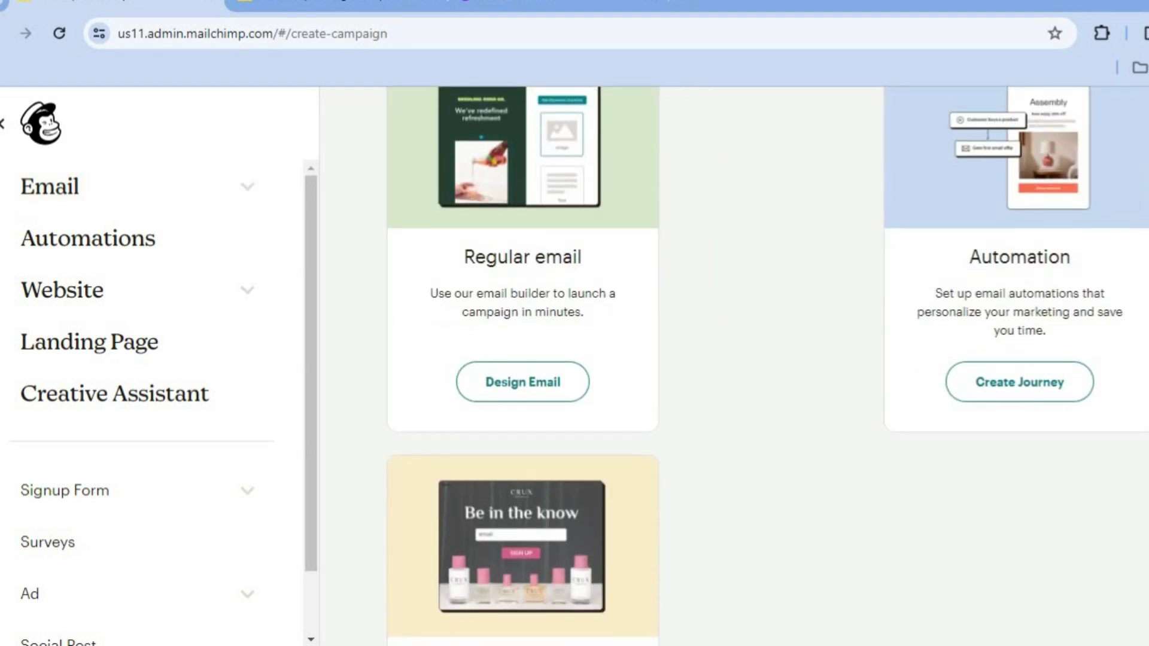
pyautogui.click(516, 389)
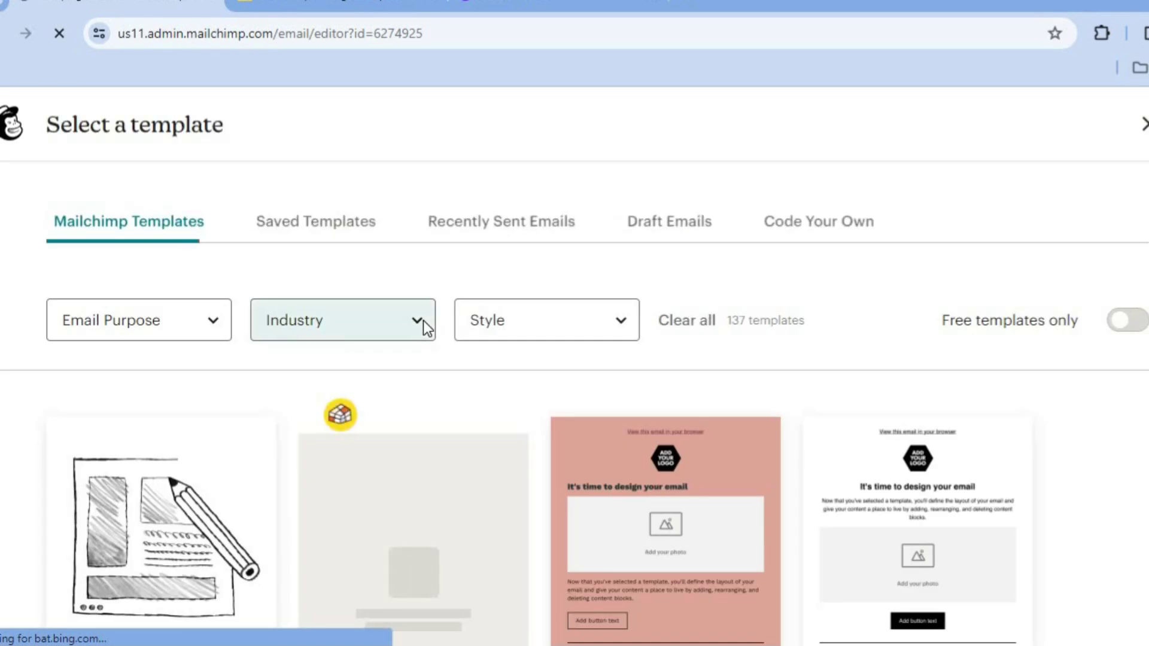
pyautogui.moveTo(195, 529)
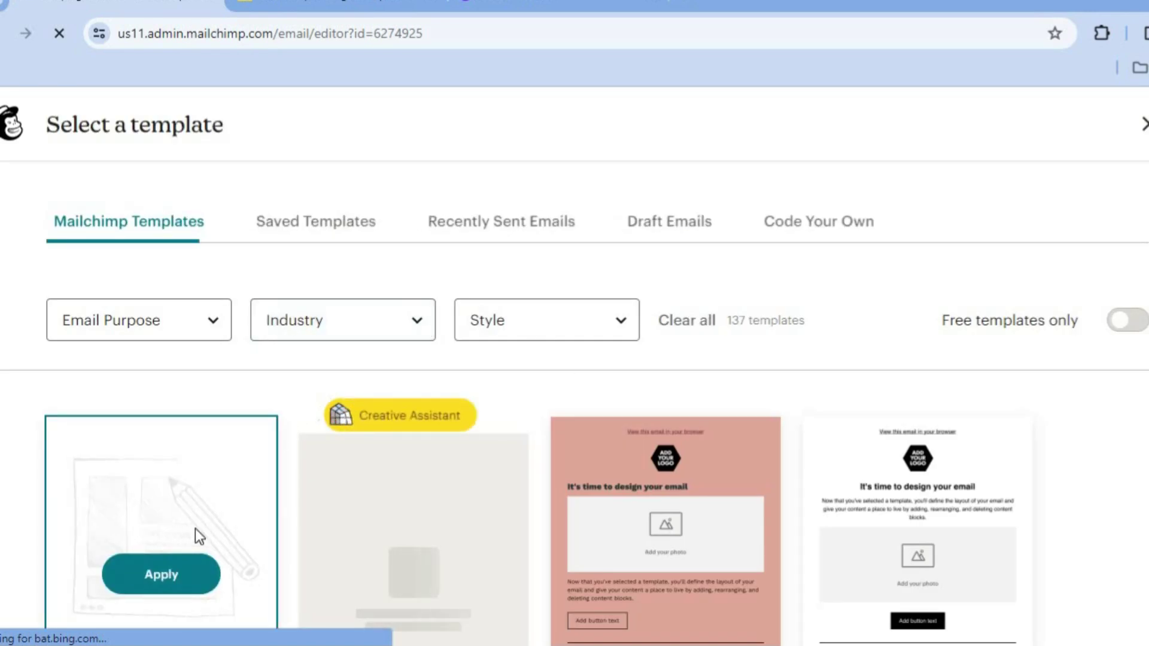
pyautogui.click(146, 578)
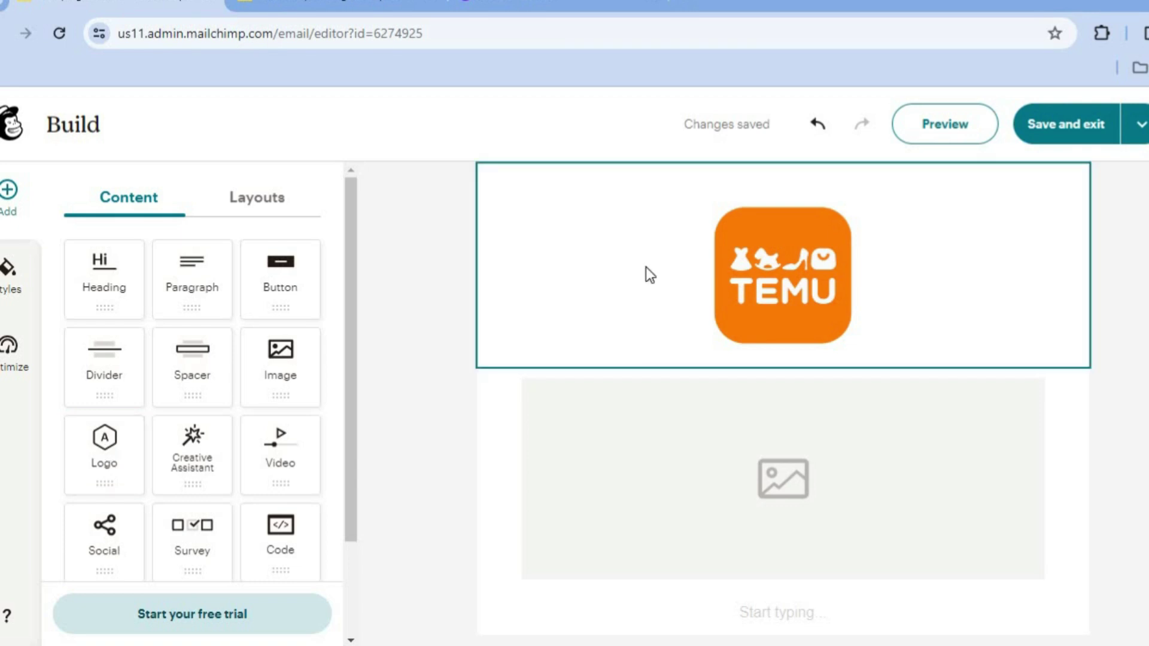
# - Switch to Canva and search its templates for "email header"
pyautogui.click(512, 4)
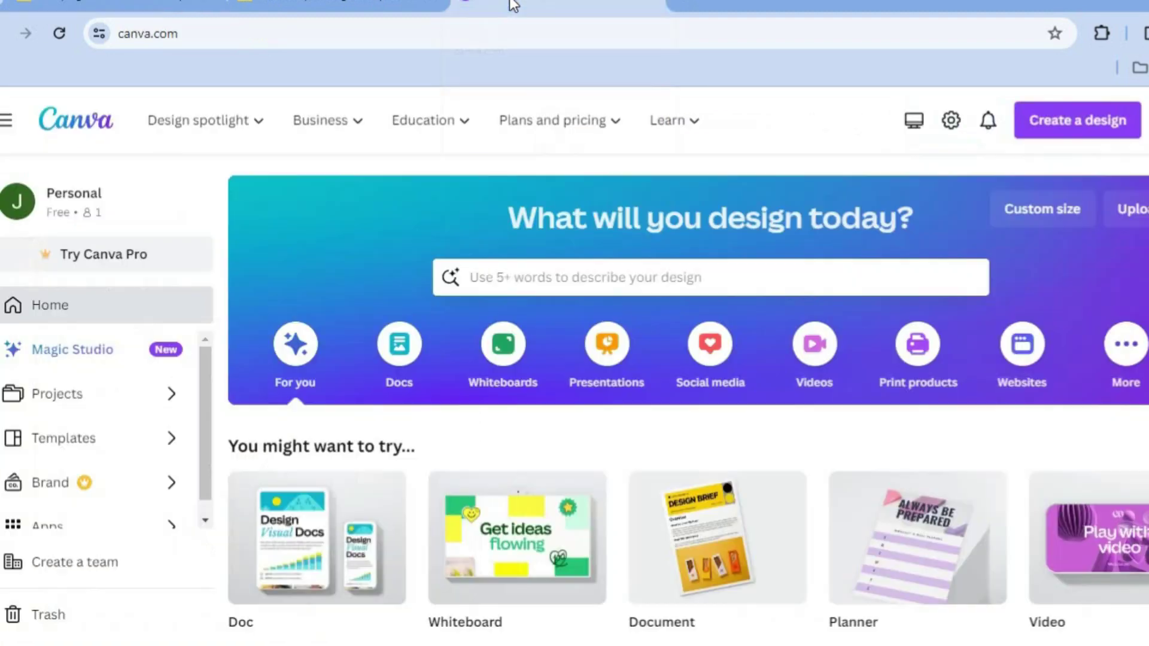
pyautogui.click(526, 289)
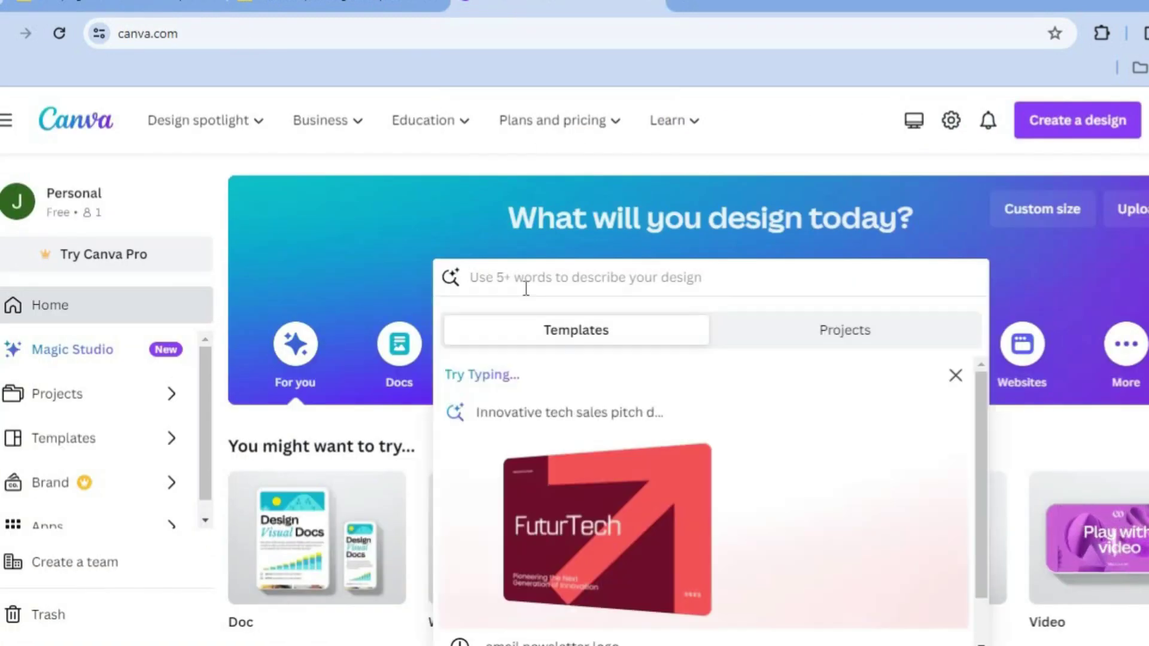
pyautogui.write('e')
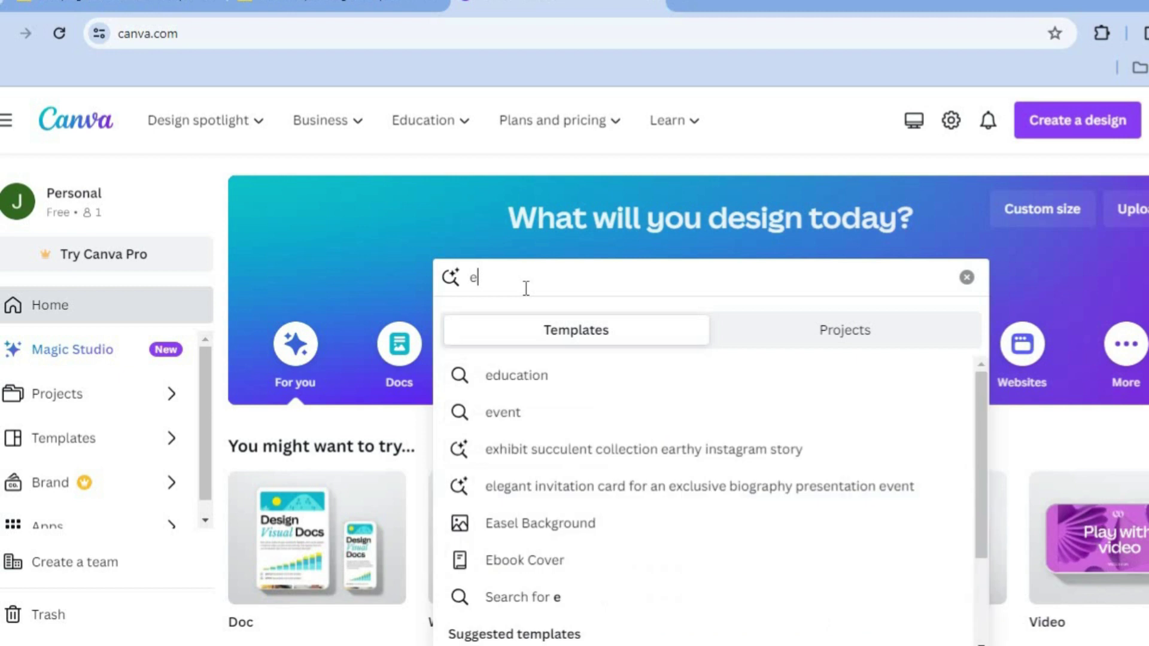
pyautogui.write('mail h')
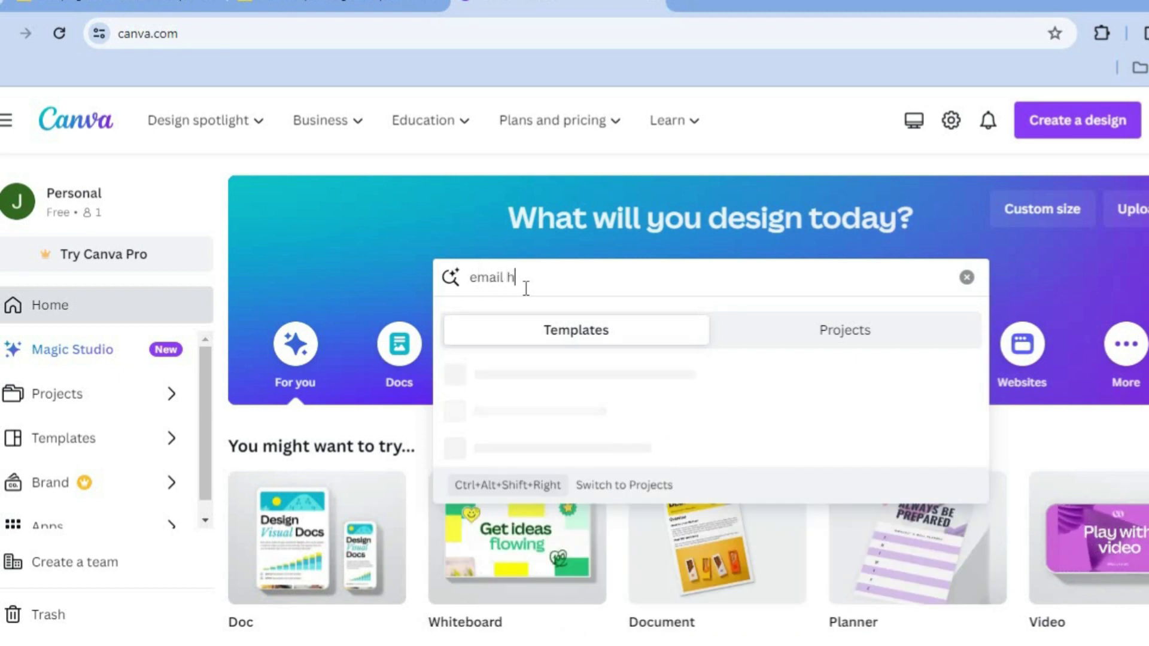
pyautogui.write('eader')
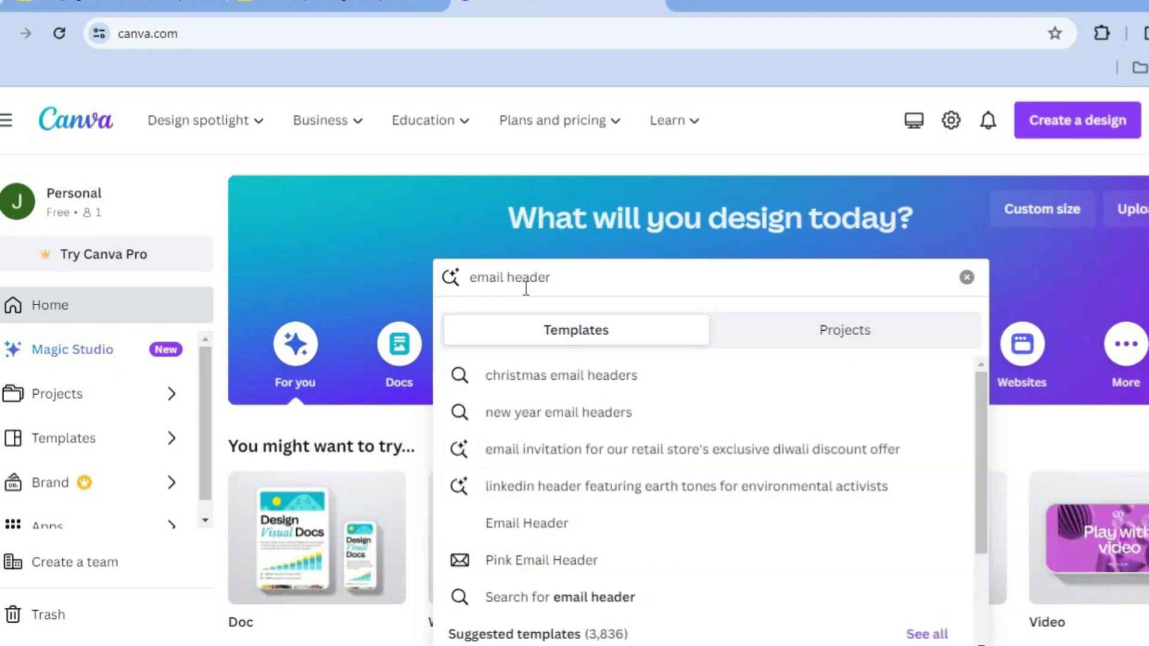
pyautogui.press('Return')
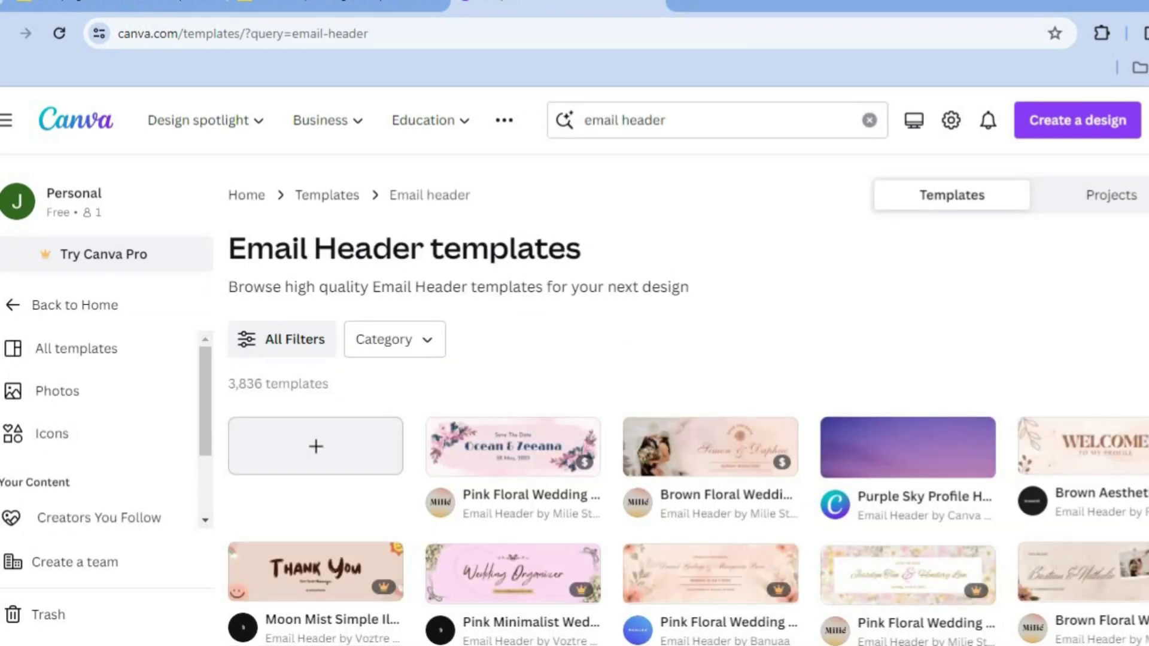
# - Browse the email header templates and open the Cream Elegant Fashion Sale Email Header for customization
pyautogui.scroll(-1, 682, 419)
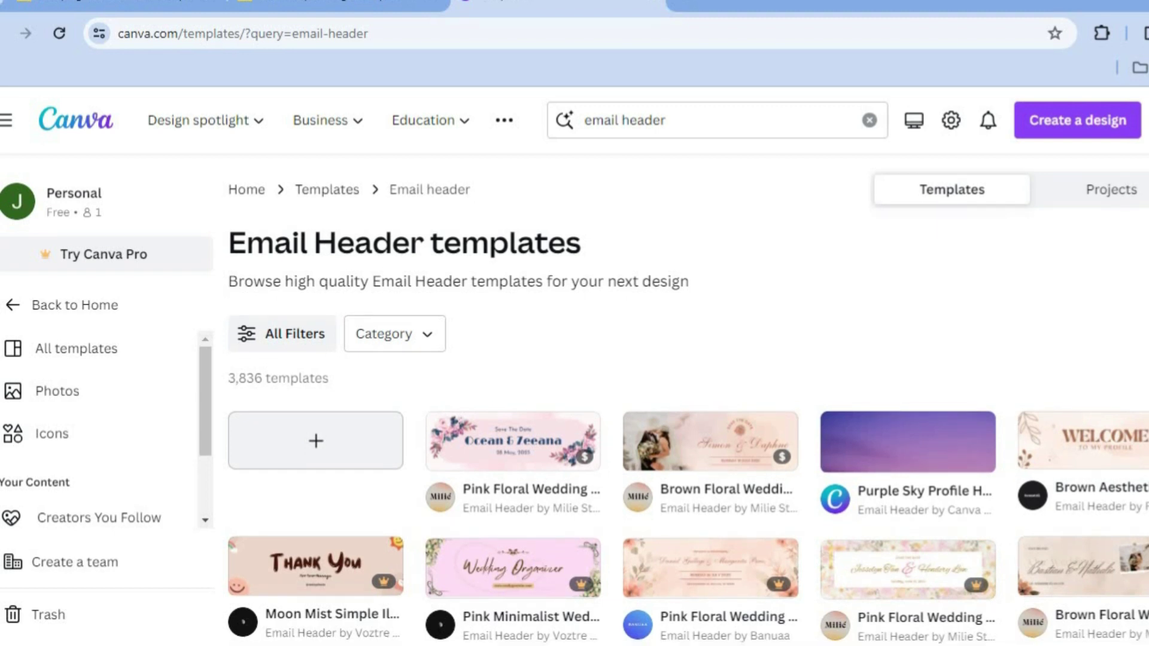
pyautogui.scroll(-4, 688, 400)
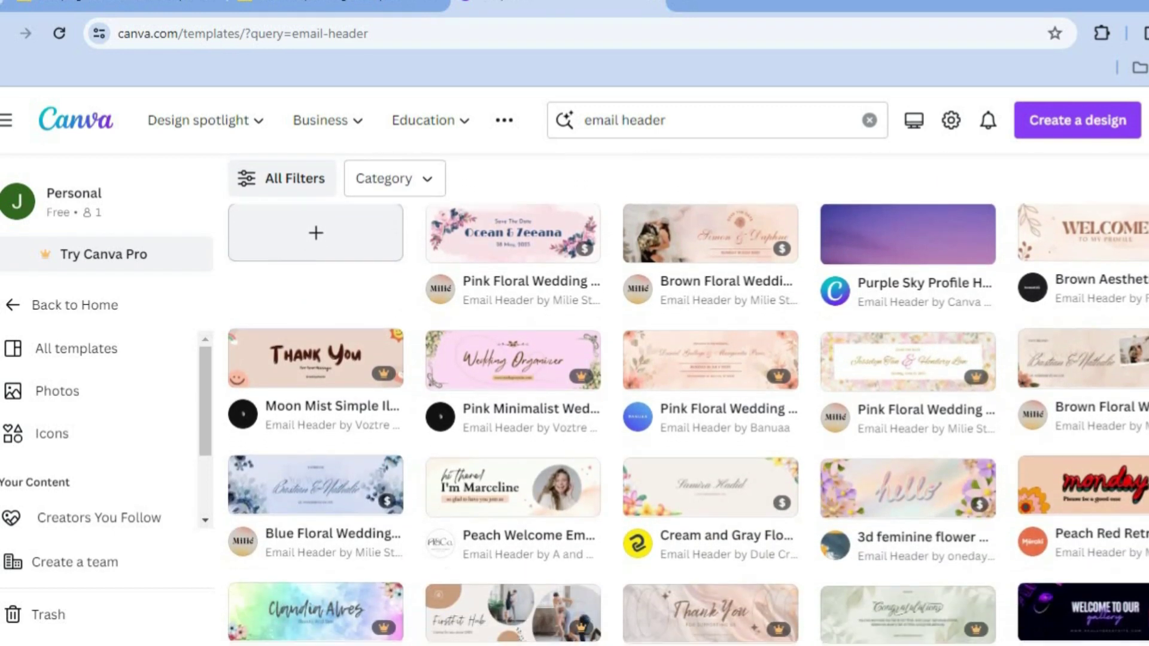
pyautogui.scroll(-8, 688, 400)
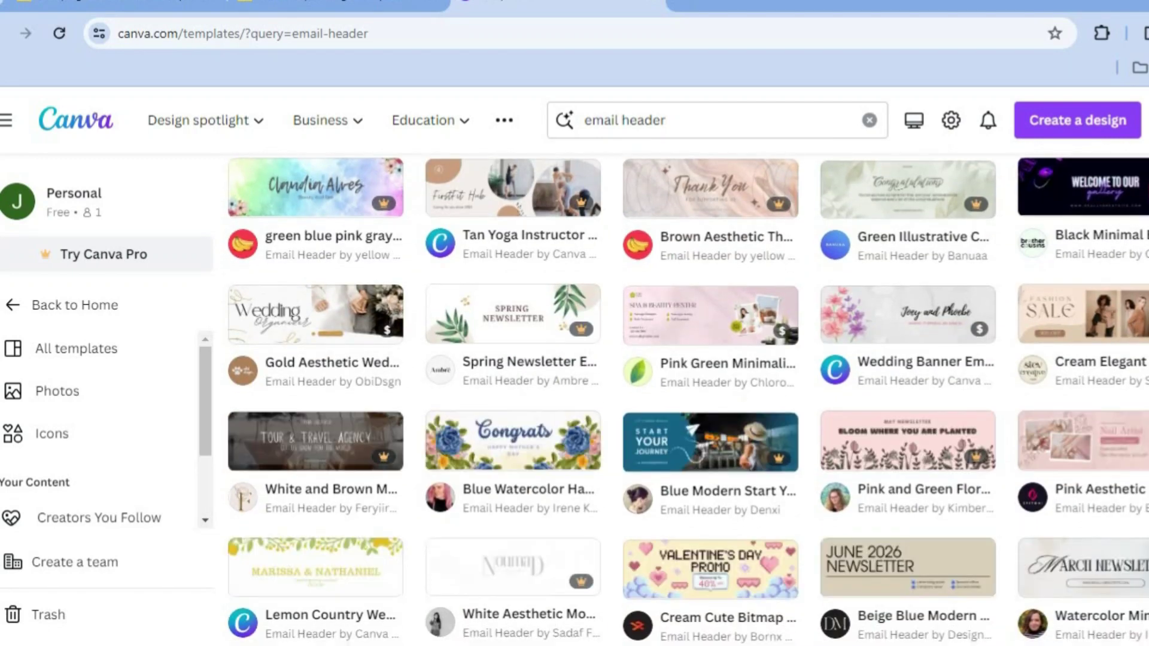
pyautogui.scroll(-2, 688, 400)
pyautogui.scroll(-1, 687, 399)
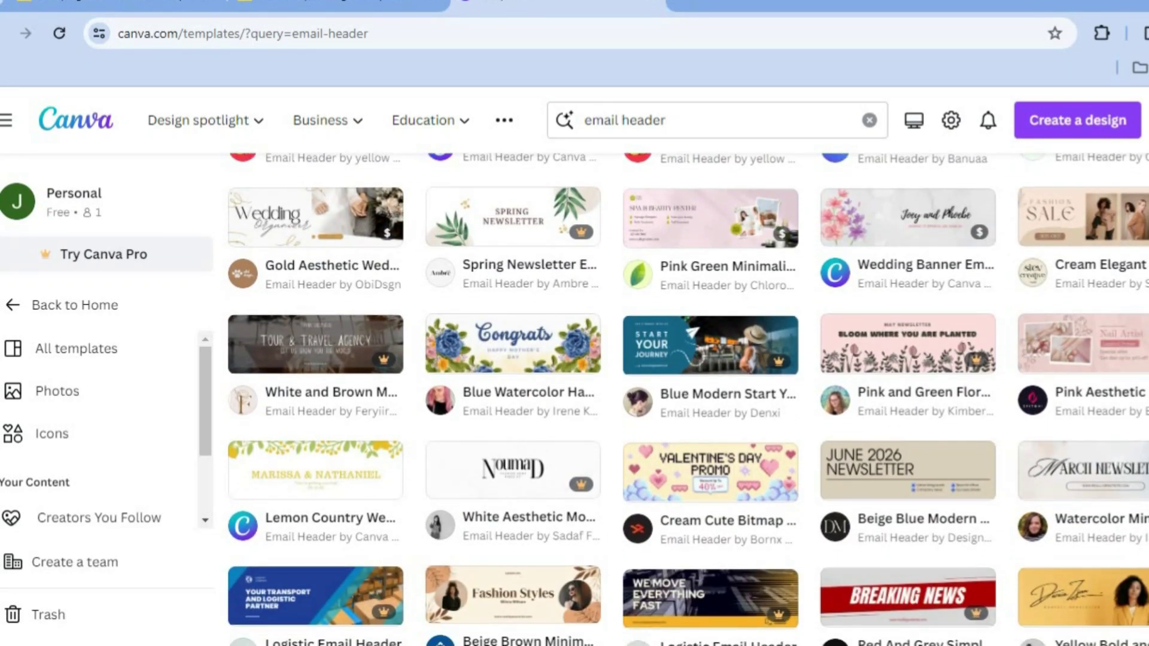
pyautogui.scroll(-1, 688, 400)
pyautogui.scroll(2, 688, 400)
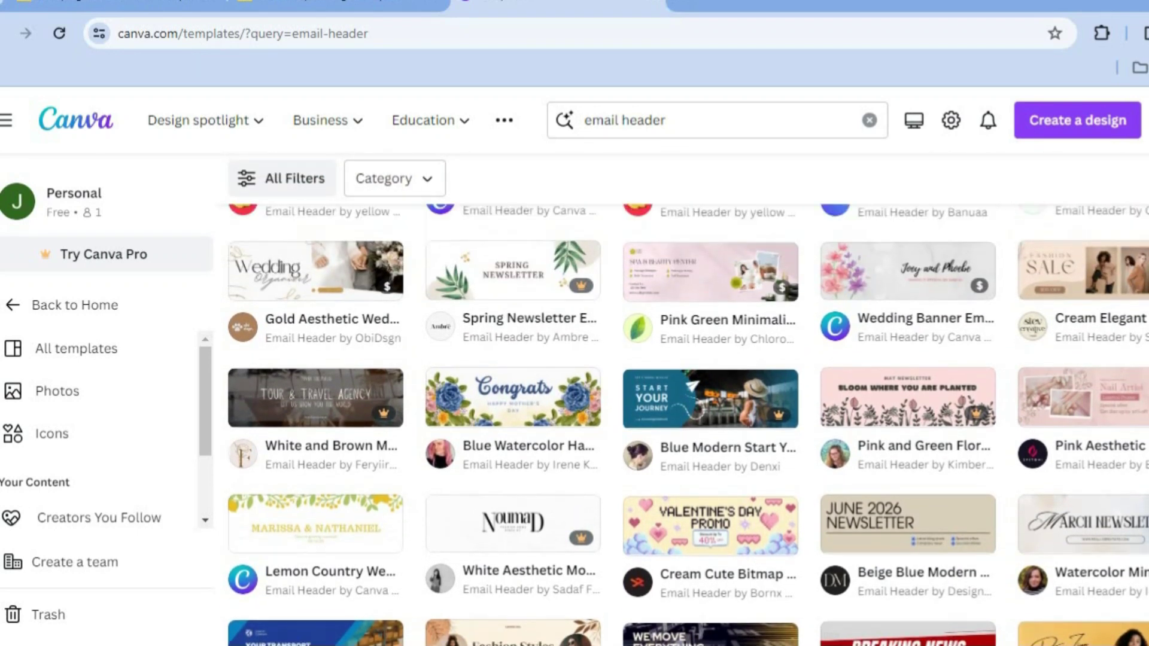
pyautogui.scroll(1, 687, 400)
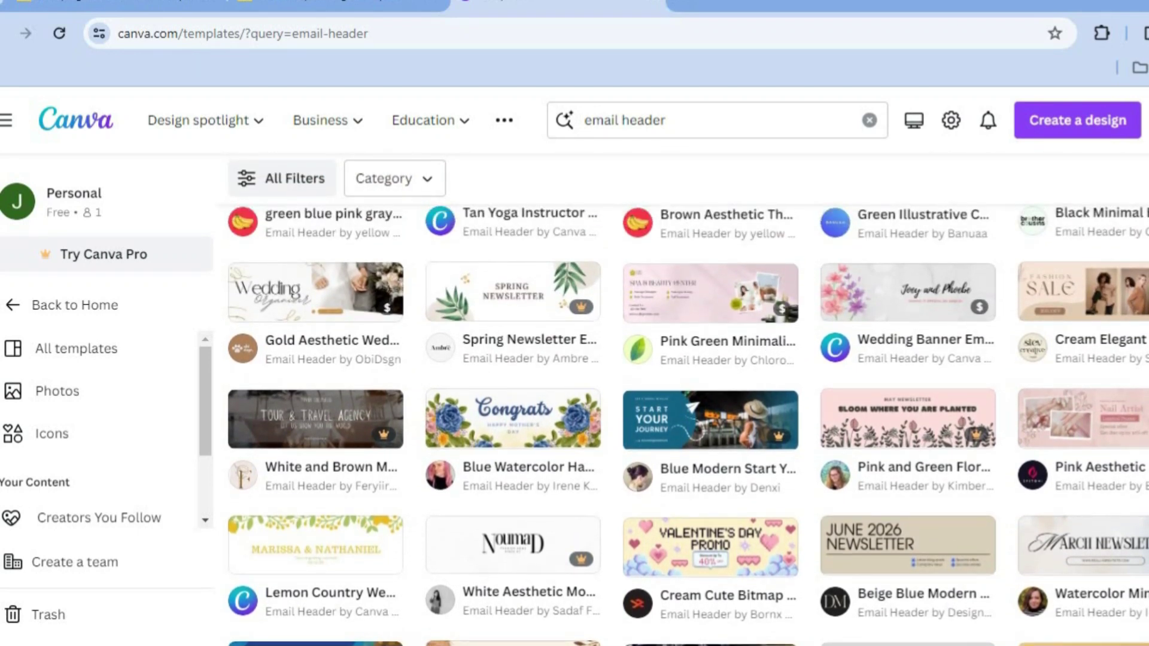
pyautogui.scroll(1, 687, 400)
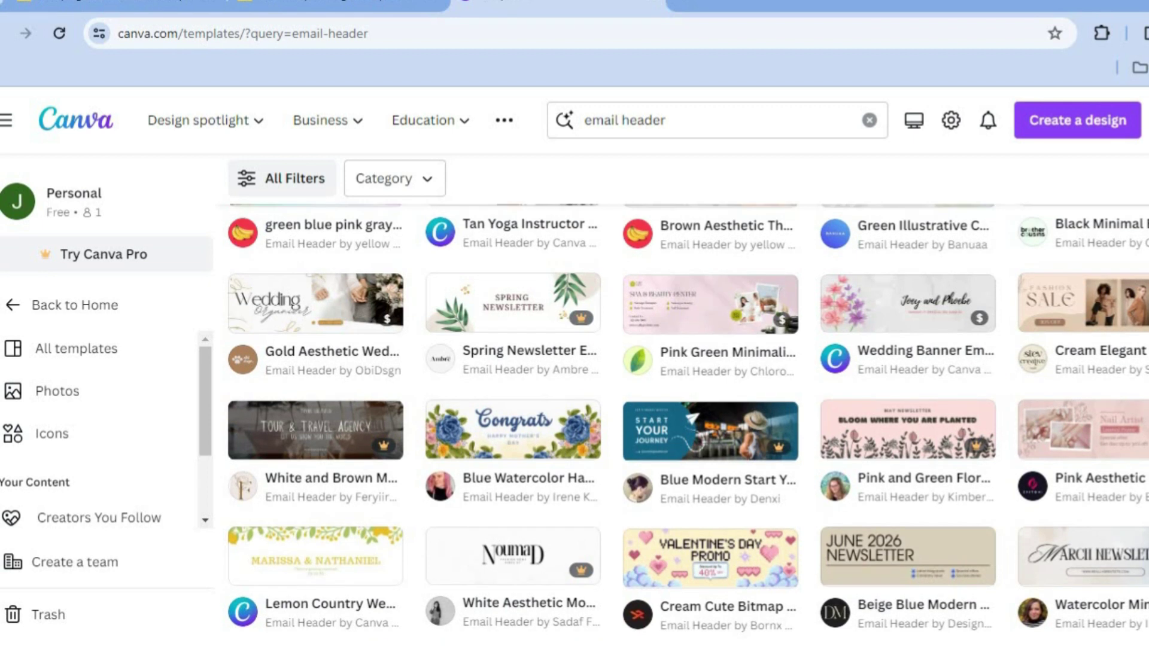
pyautogui.click(1086, 323)
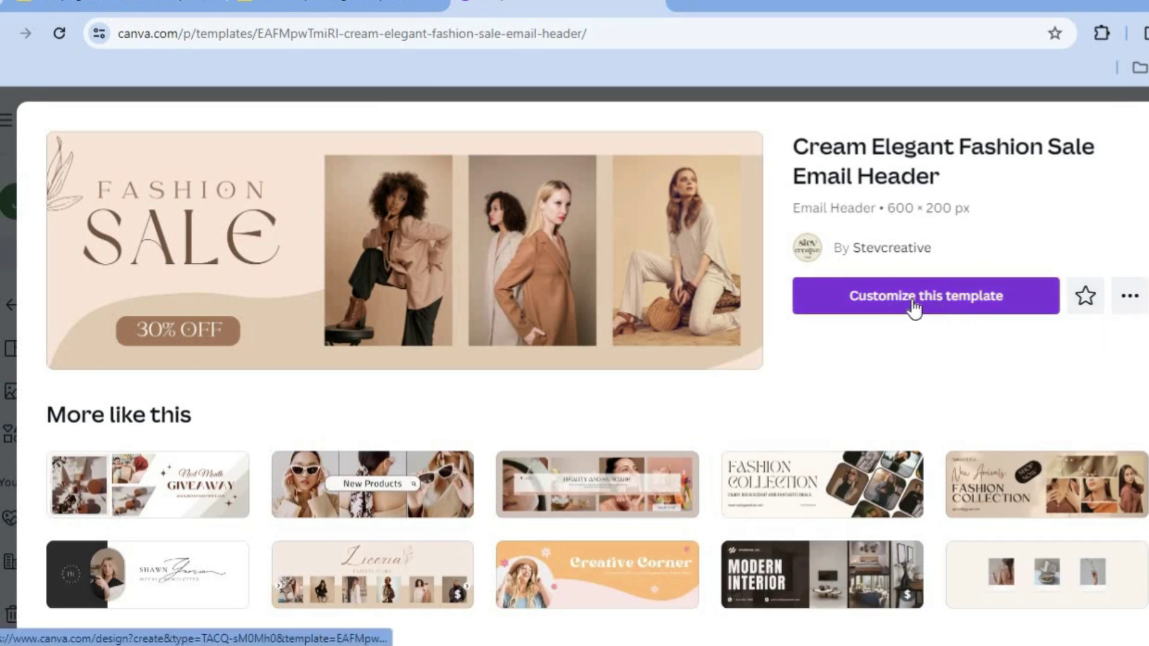
pyautogui.click(912, 297)
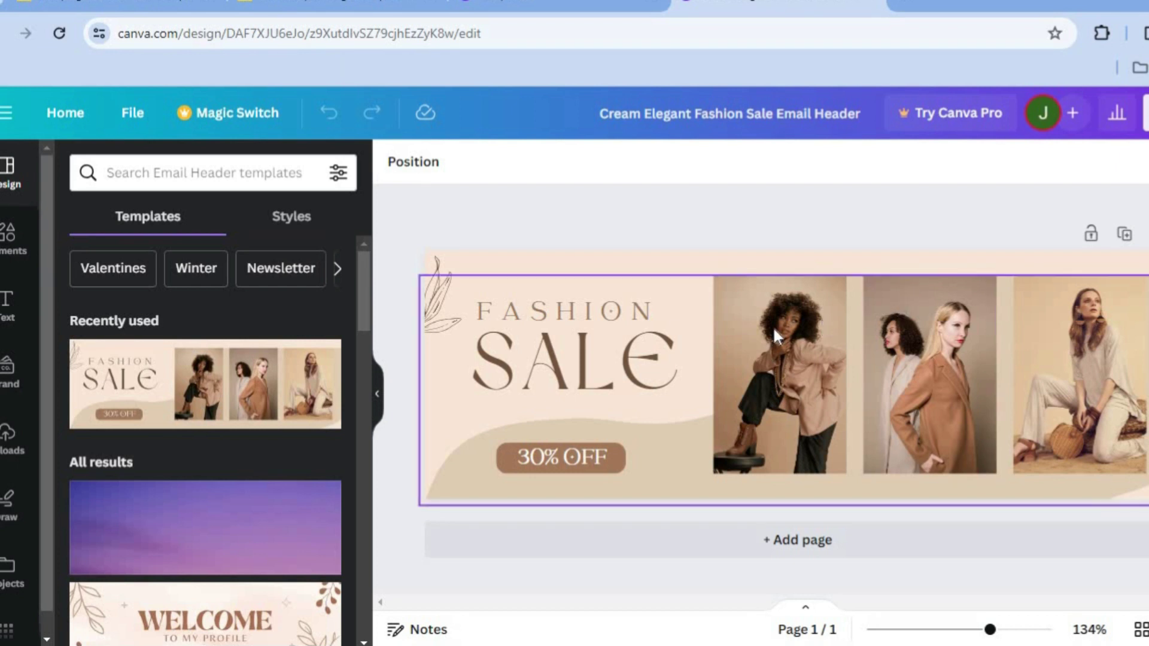
# - Replace the banner's "FASHION" text with "VALENTINE" and change the banner background to solid red
pyautogui.doubleClick(574, 314)
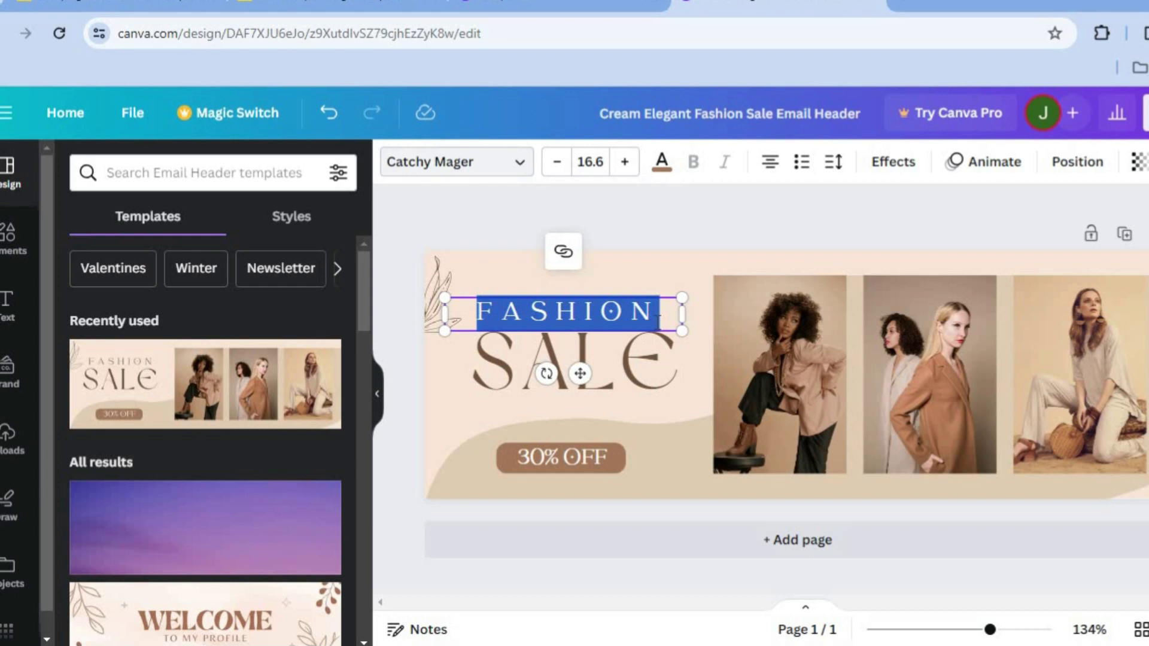
pyautogui.write('VALENTINE')
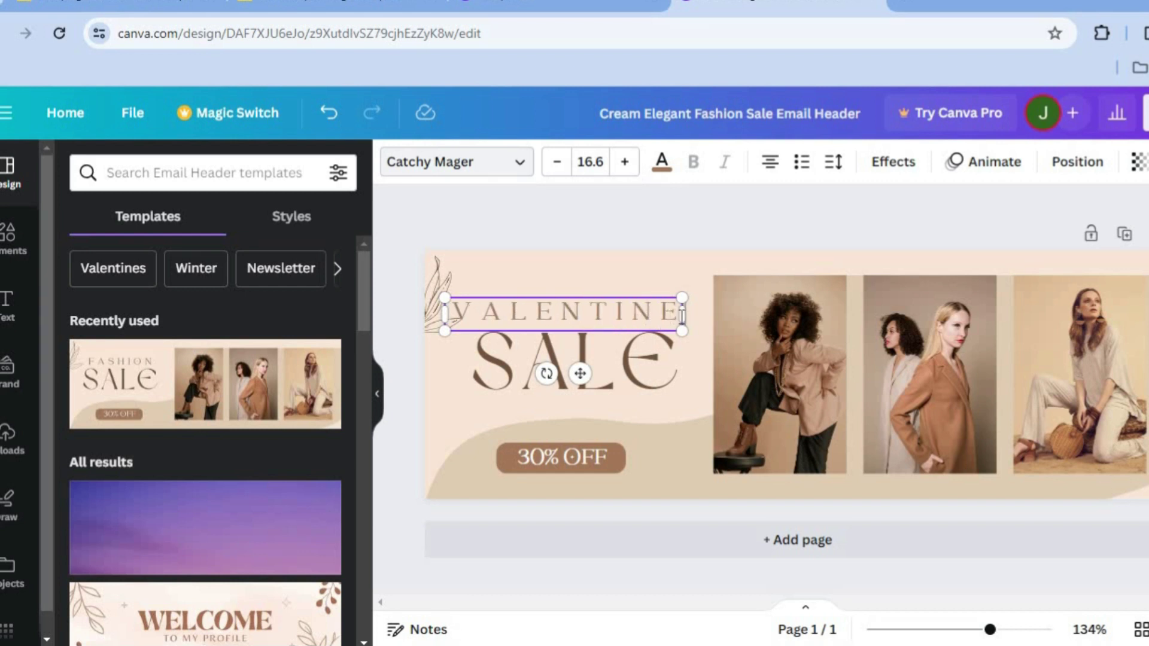
pyautogui.click(554, 264)
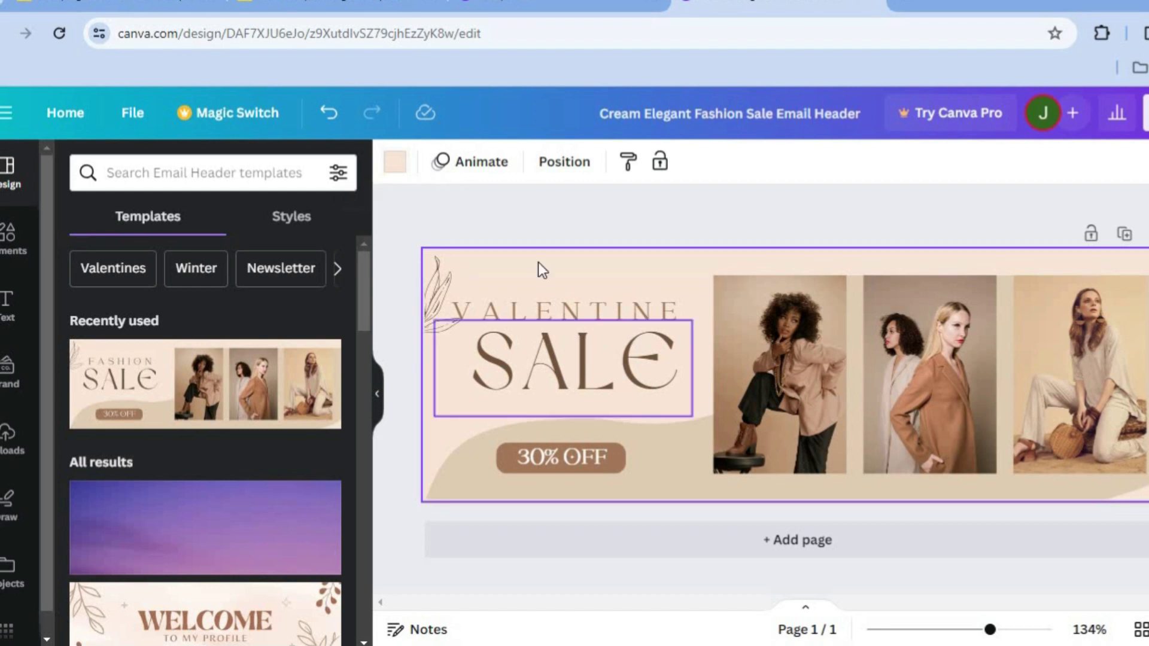
pyautogui.click(396, 175)
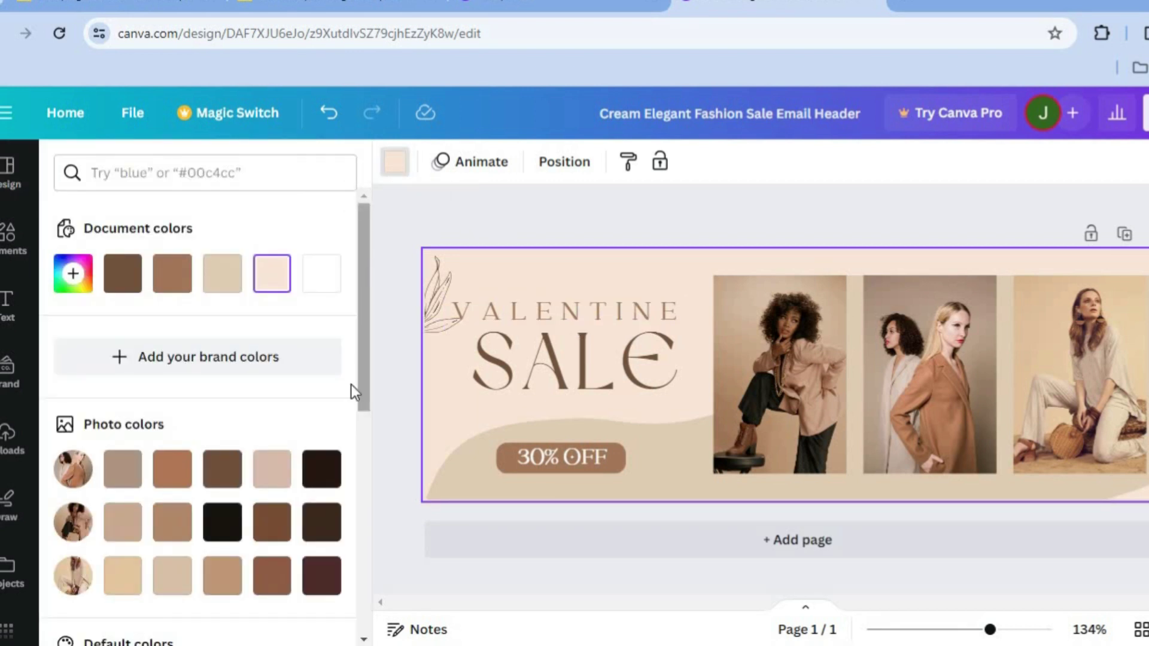
pyautogui.scroll(-8, 349, 455)
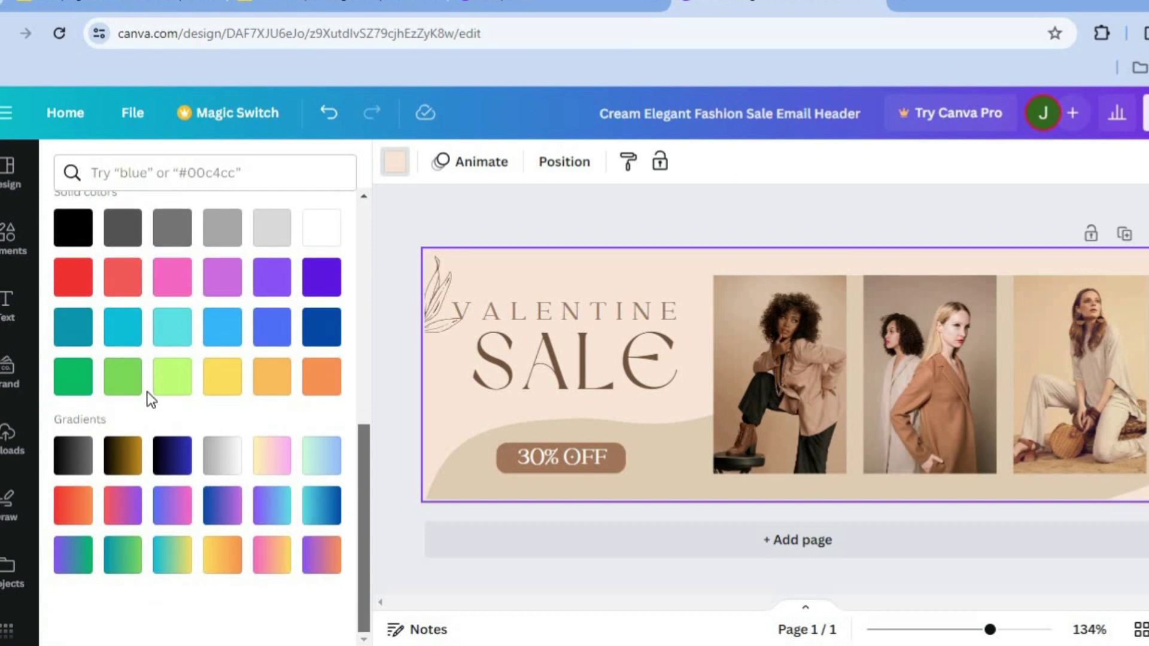
pyautogui.click(71, 285)
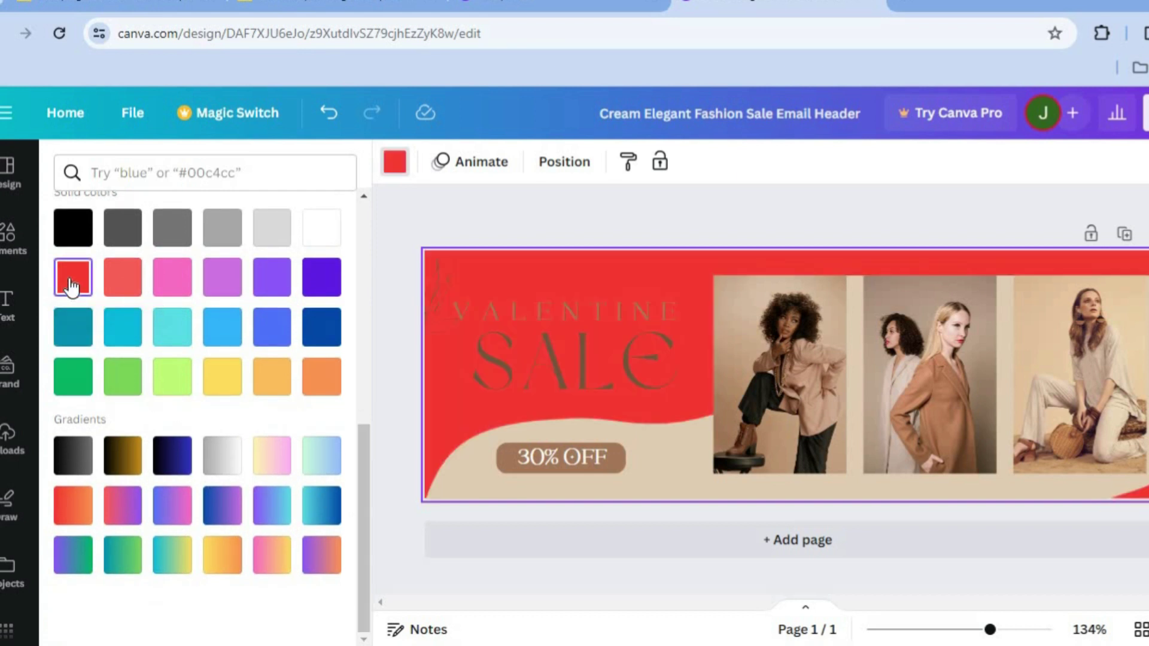
# - Recolor the "VALENTINE" text on the banner to a custom yellow, #EFD943
pyautogui.click(598, 312)
pyautogui.click(598, 312)
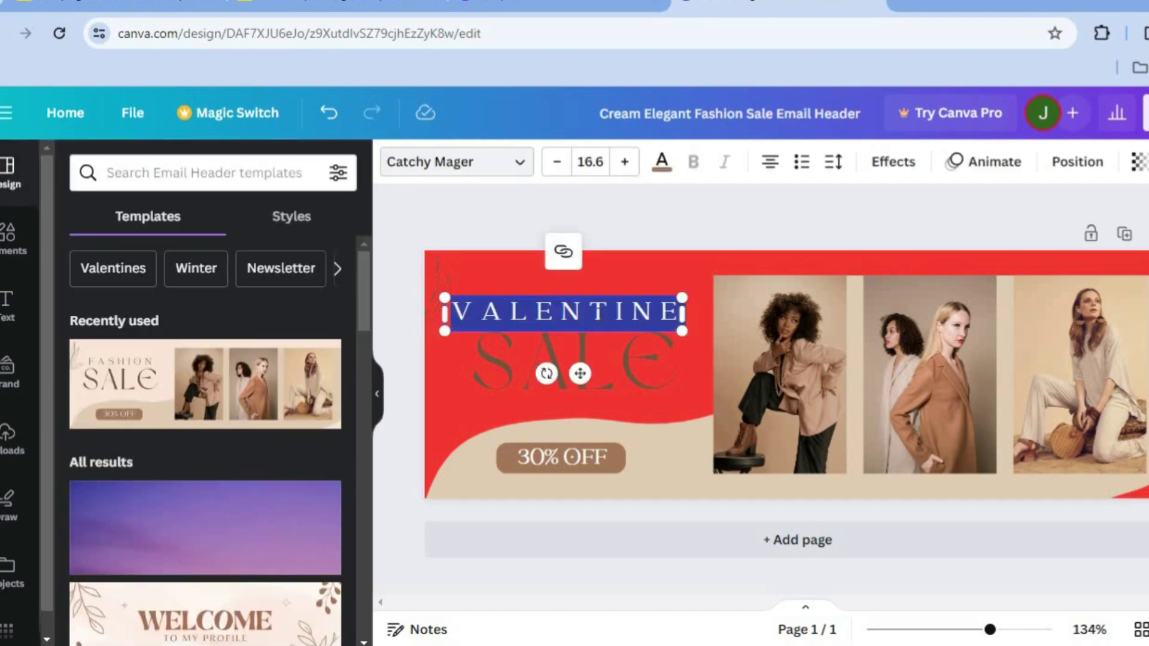
pyautogui.click(663, 163)
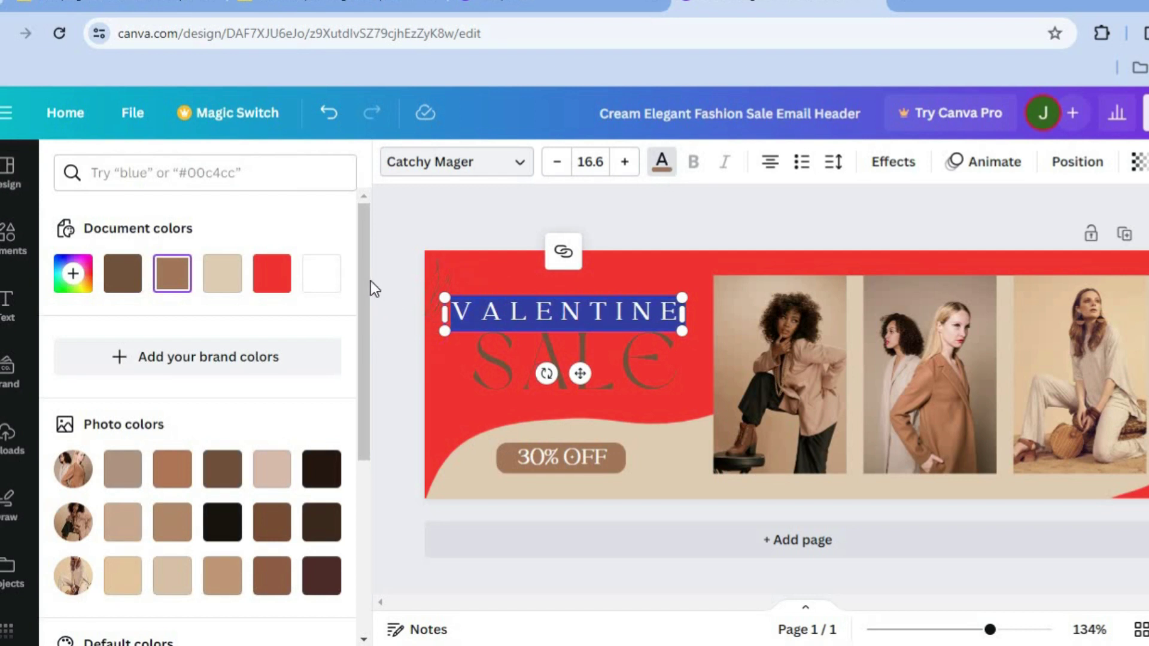
pyautogui.scroll(-5, 353, 536)
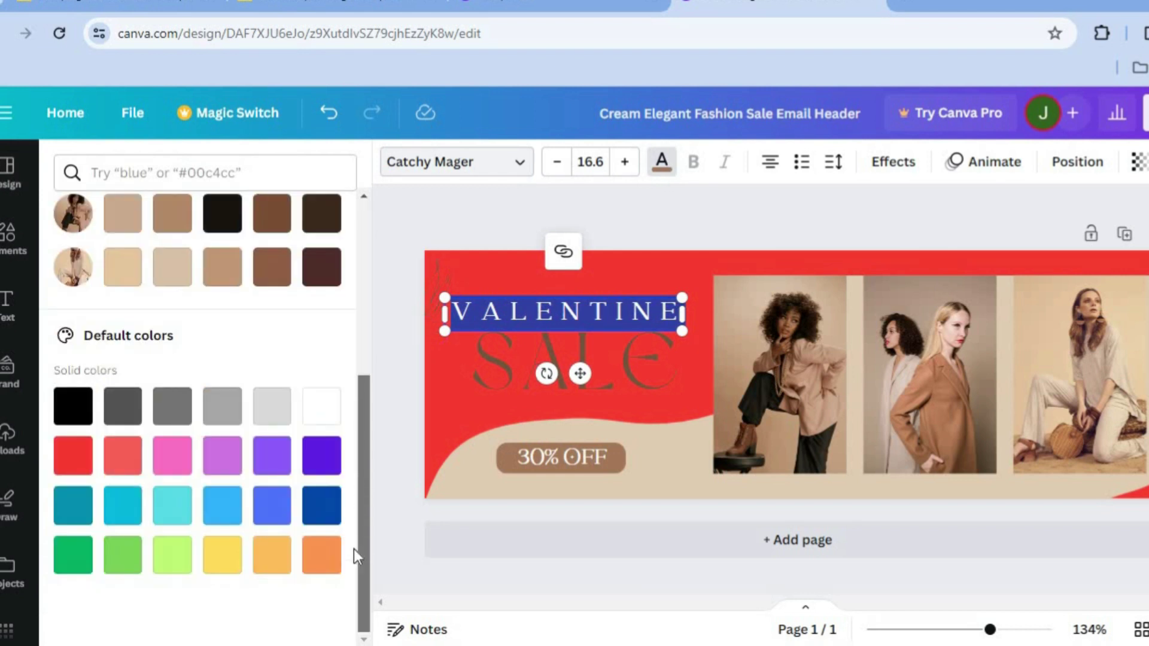
pyautogui.moveTo(369, 497); pyautogui.dragTo(357, 317)
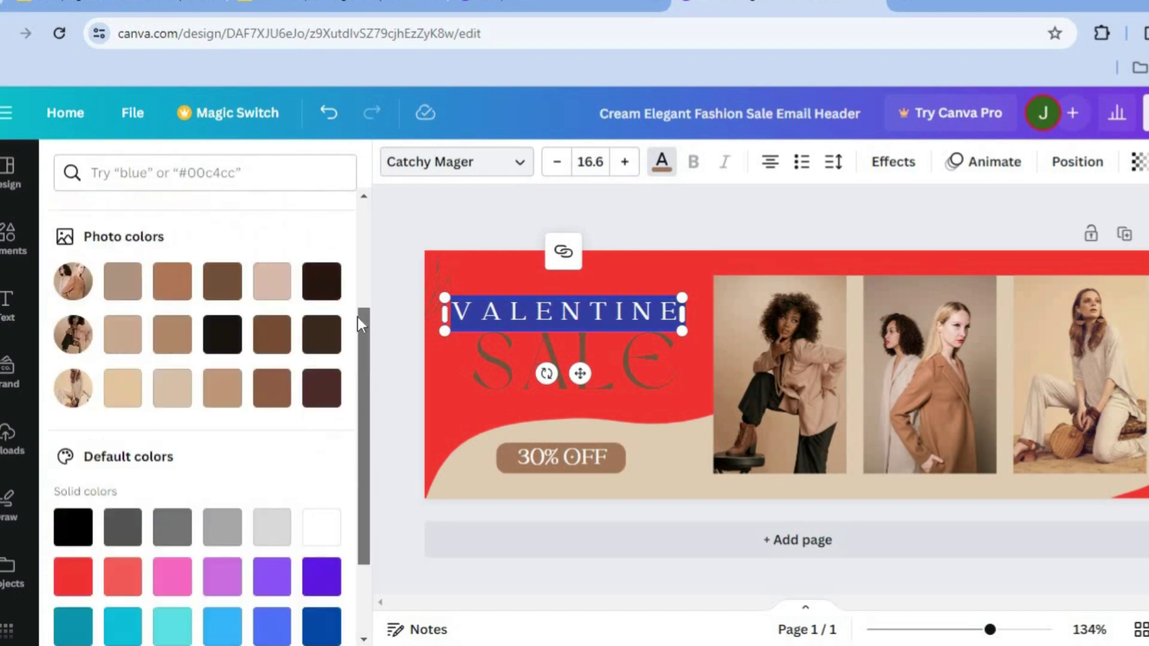
pyautogui.click(70, 290)
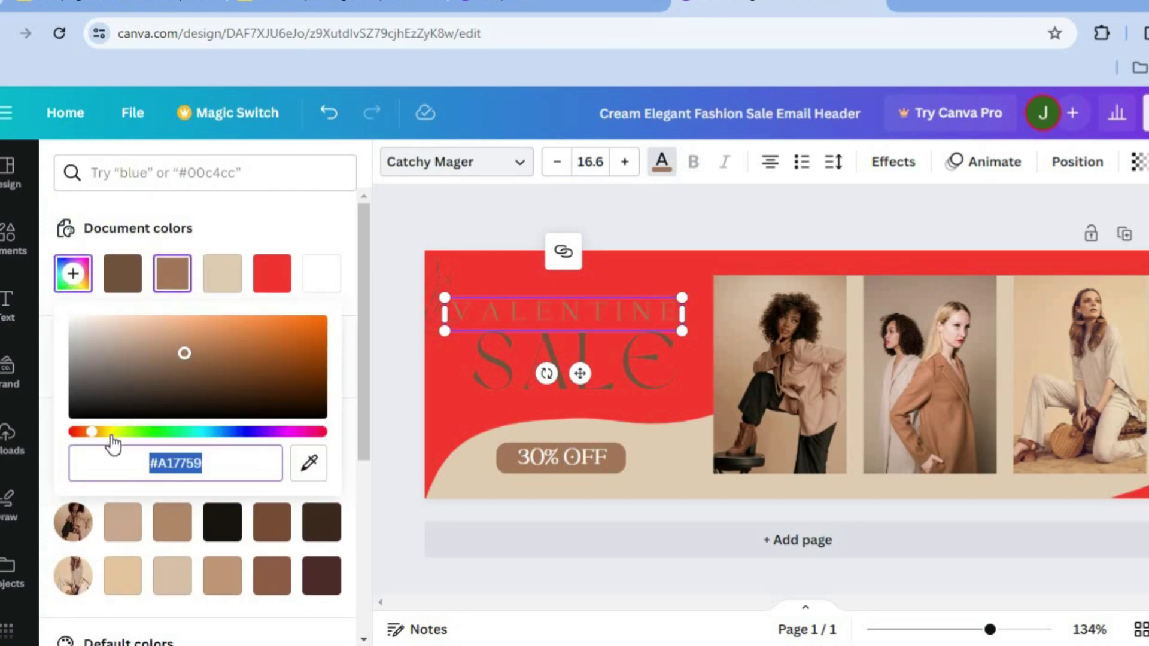
pyautogui.click(111, 433)
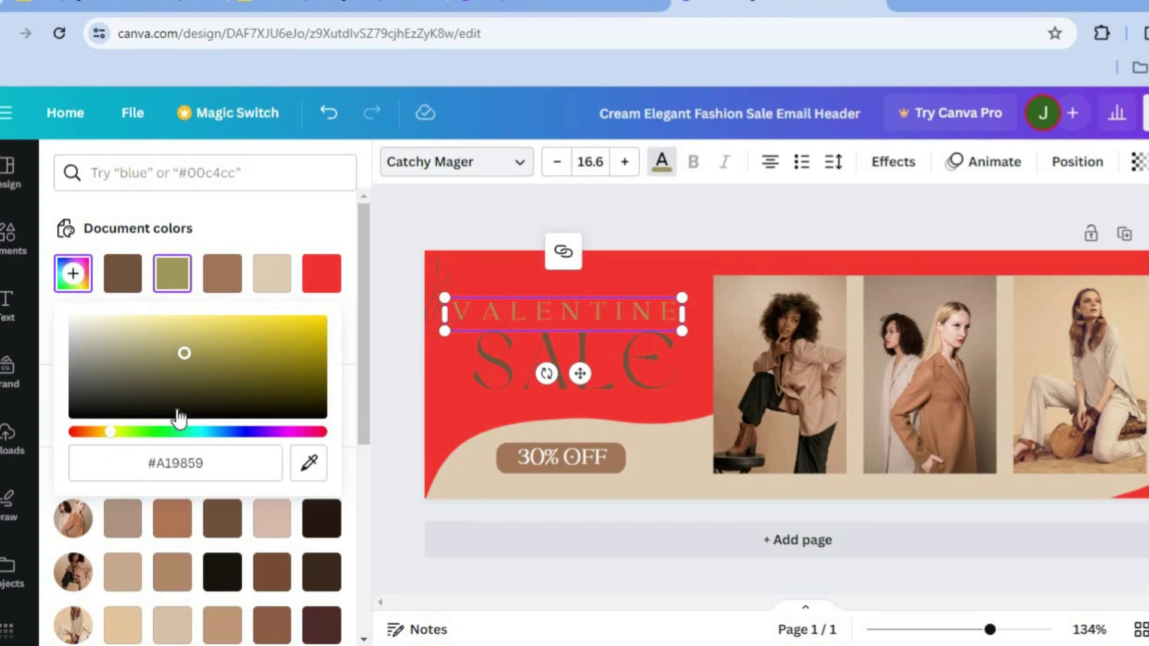
pyautogui.click(255, 323)
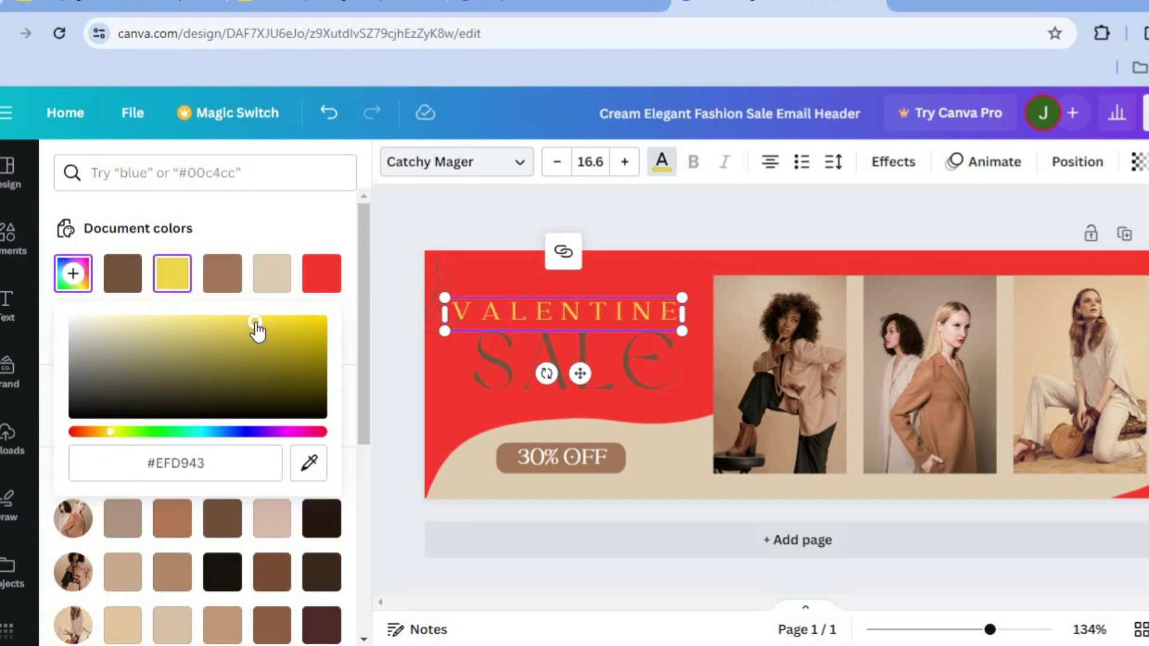
# - Recolor the whole word "SALE" with the yellow from the document colors
pyautogui.click(473, 368)
pyautogui.doubleClick(491, 363)
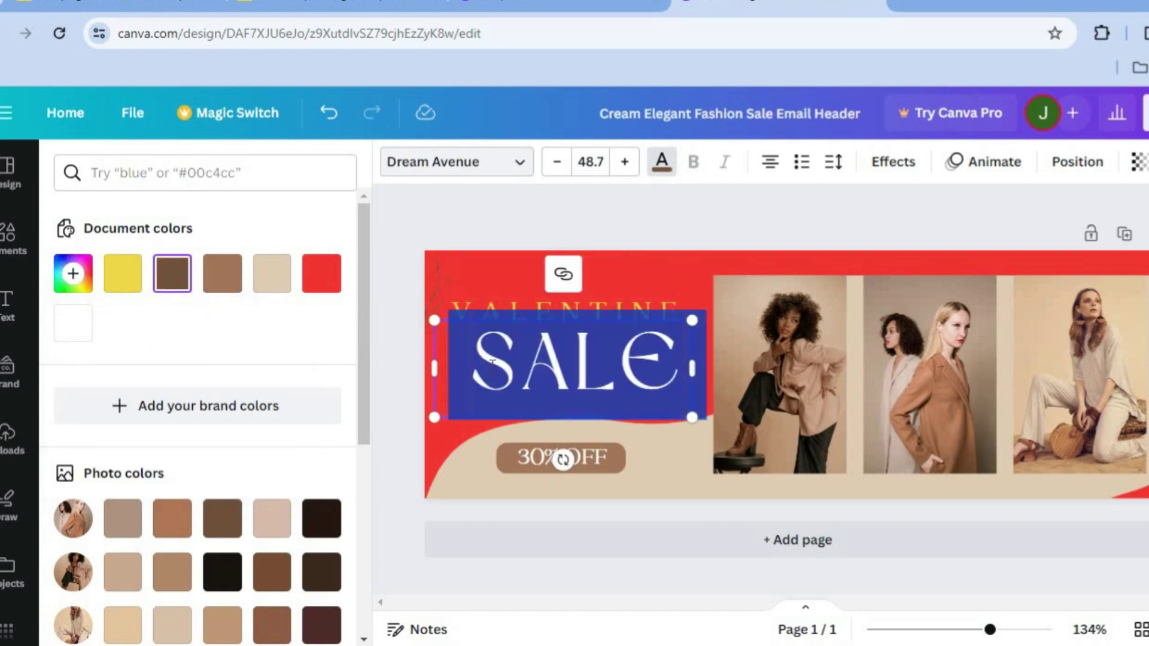
pyautogui.click(492, 363)
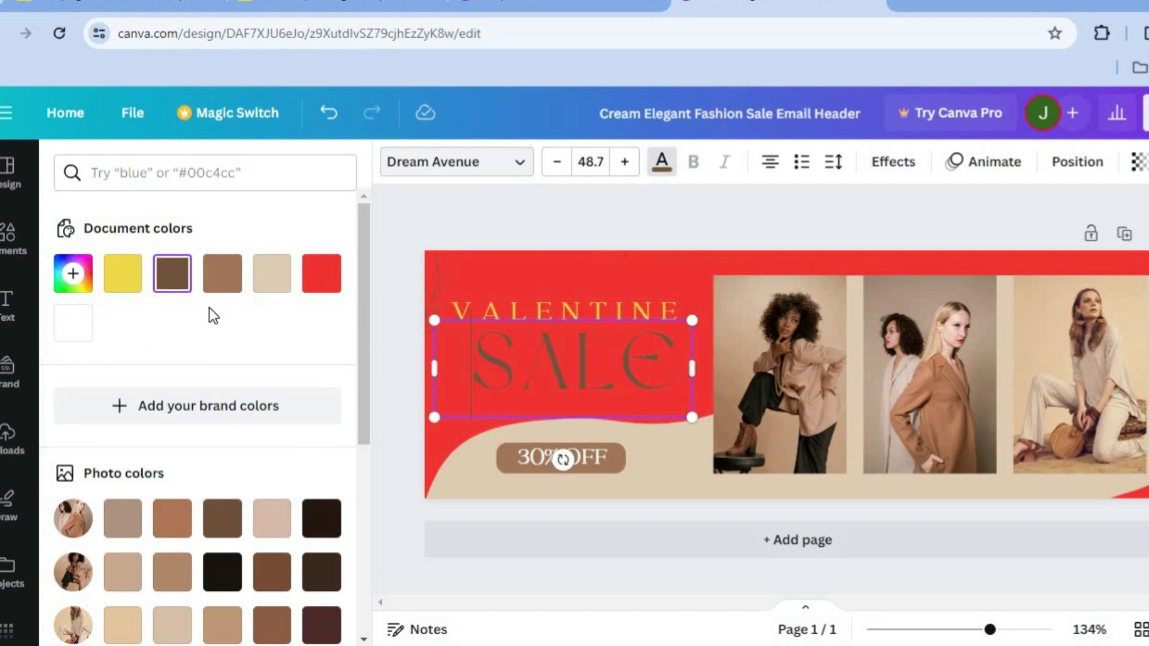
pyautogui.click(125, 281)
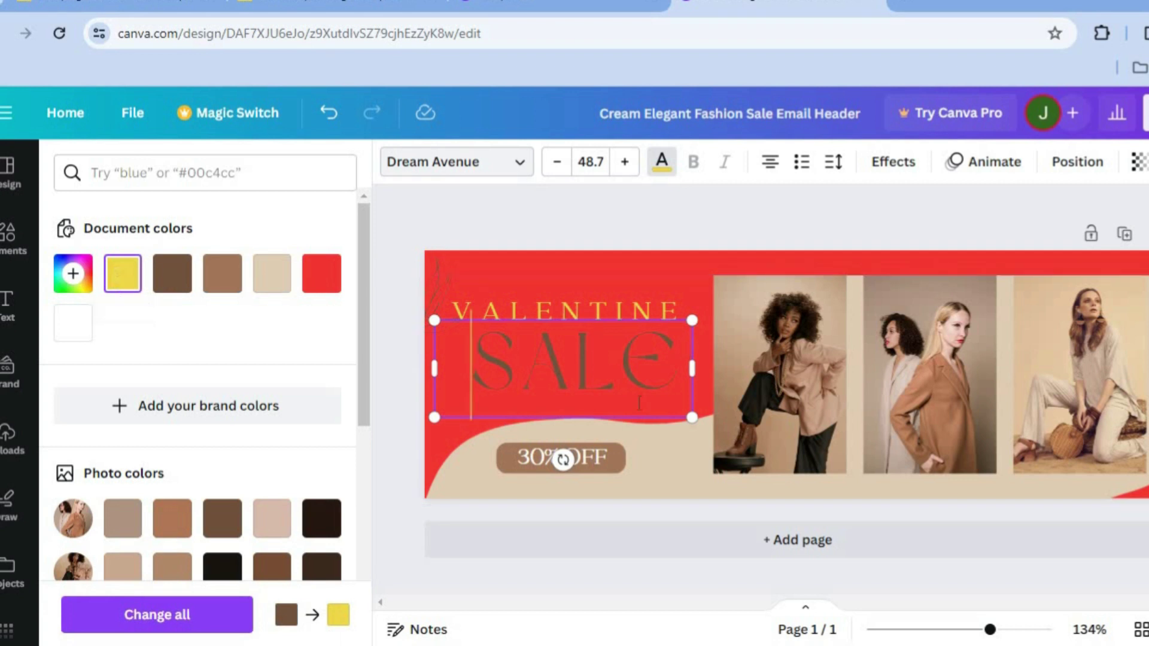
pyautogui.moveTo(674, 379); pyautogui.dragTo(302, 316)
pyautogui.click(123, 273)
pyautogui.click(620, 365)
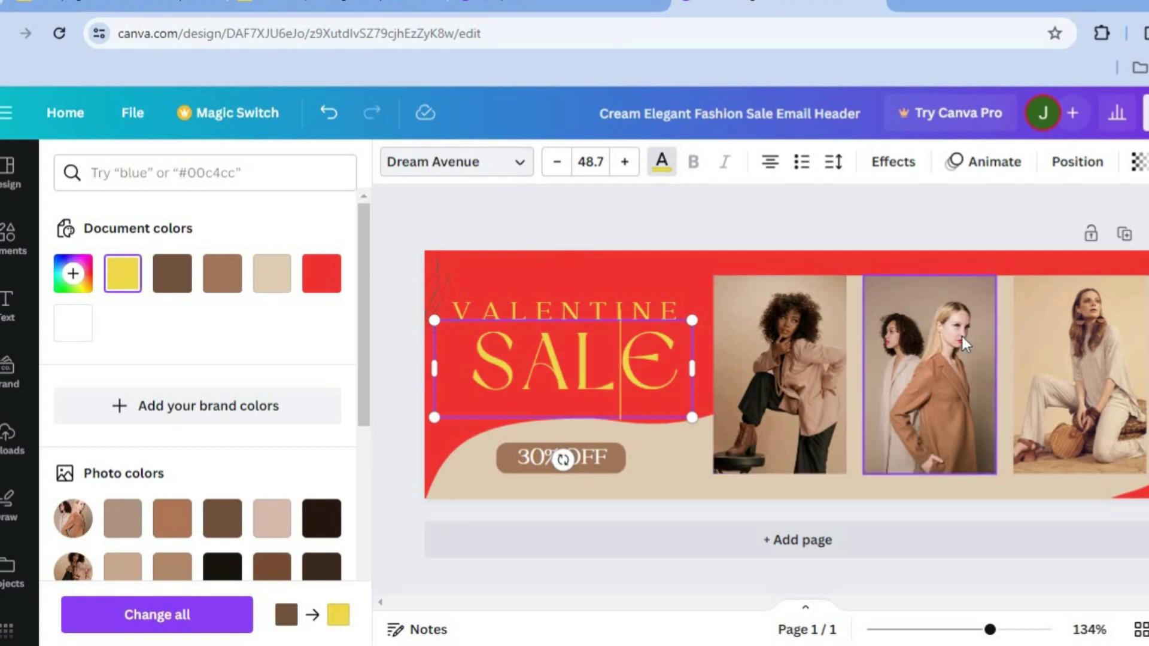
pyautogui.click(788, 290)
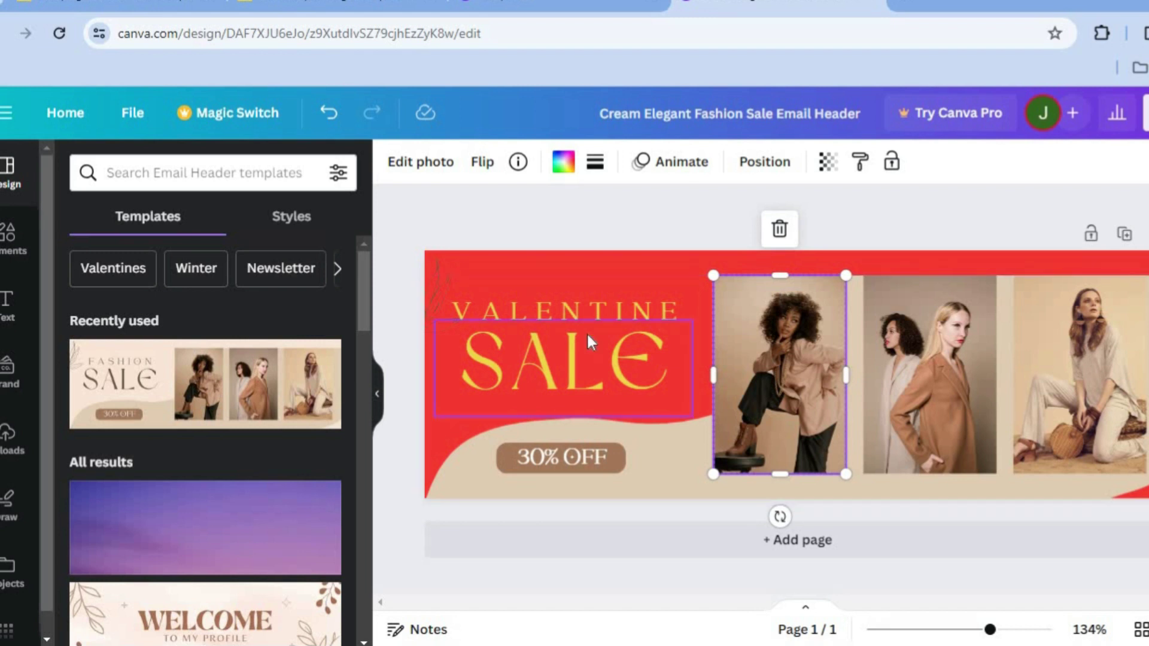
# - Change the discount label on the banner to read "15% OFF"
pyautogui.doubleClick(541, 462)
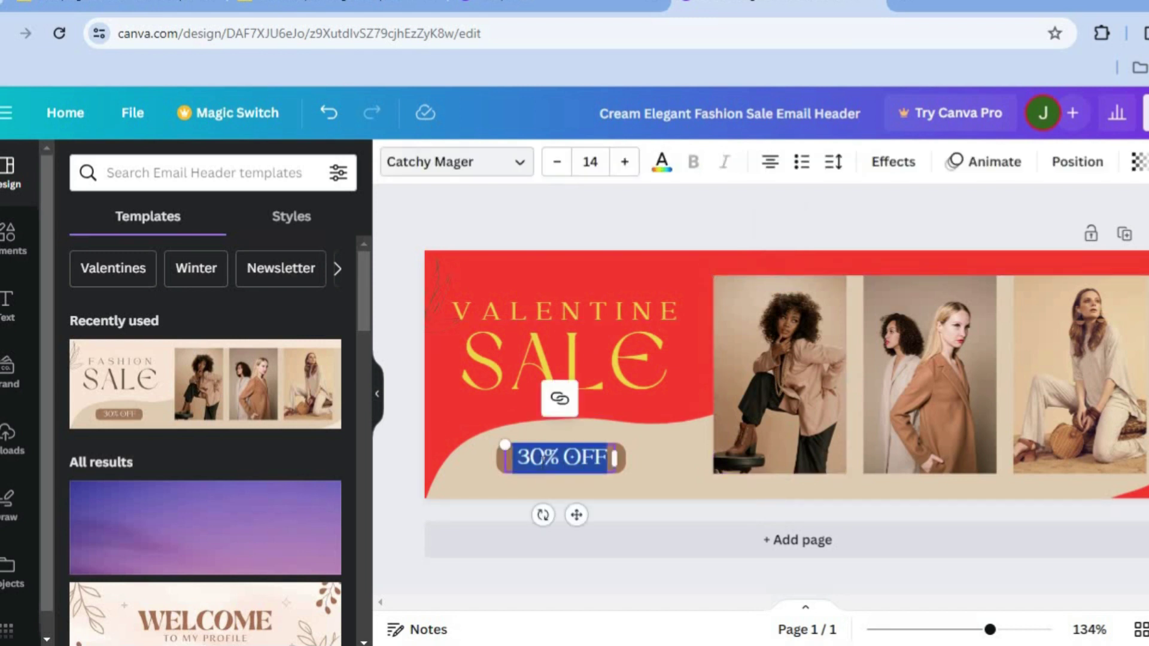
pyautogui.moveTo(542, 457); pyautogui.dragTo(494, 460)
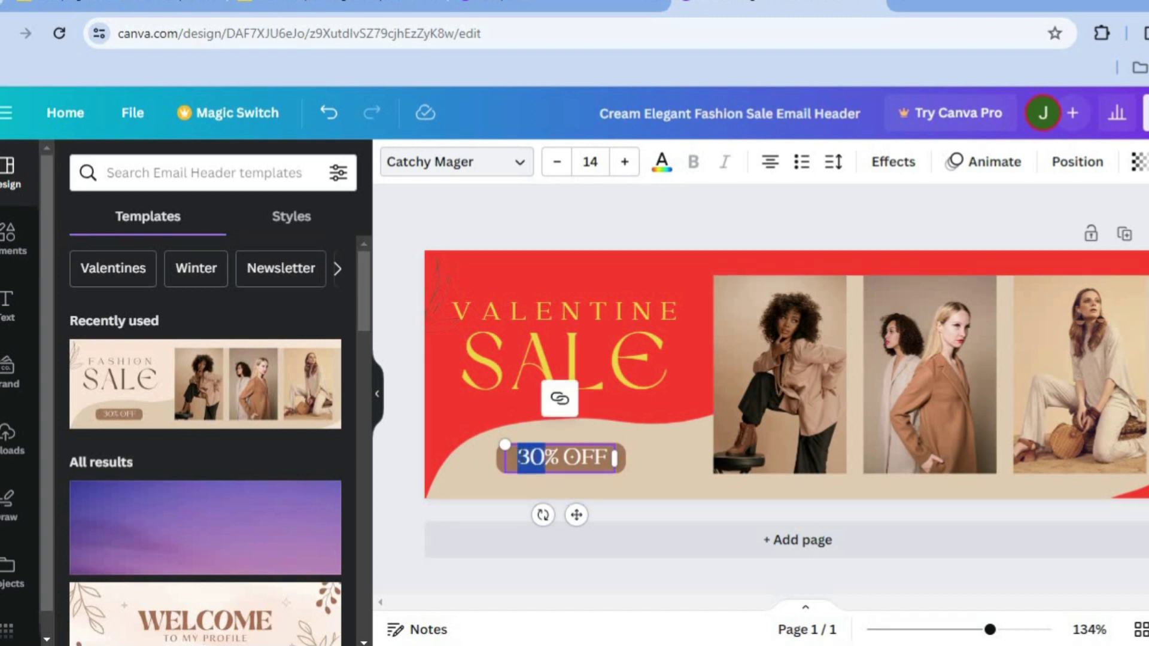
pyautogui.write('15')
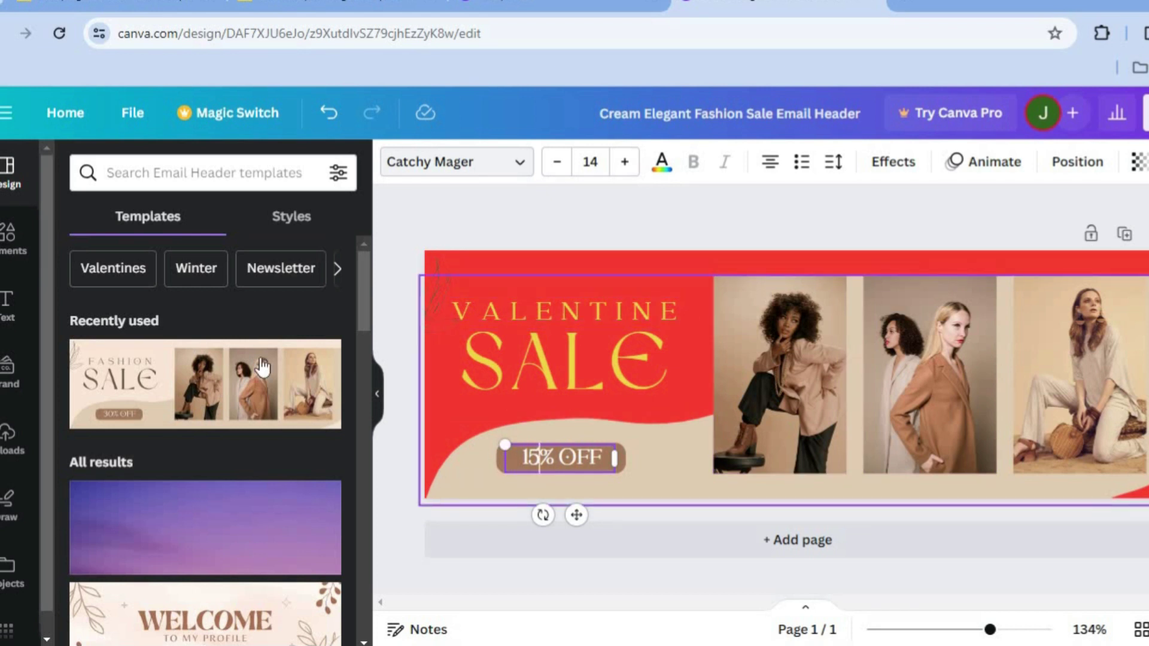
# - Search the graphic elements for "CUPID" and add the pink winged cherub bust to the banner
pyautogui.click(24, 237)
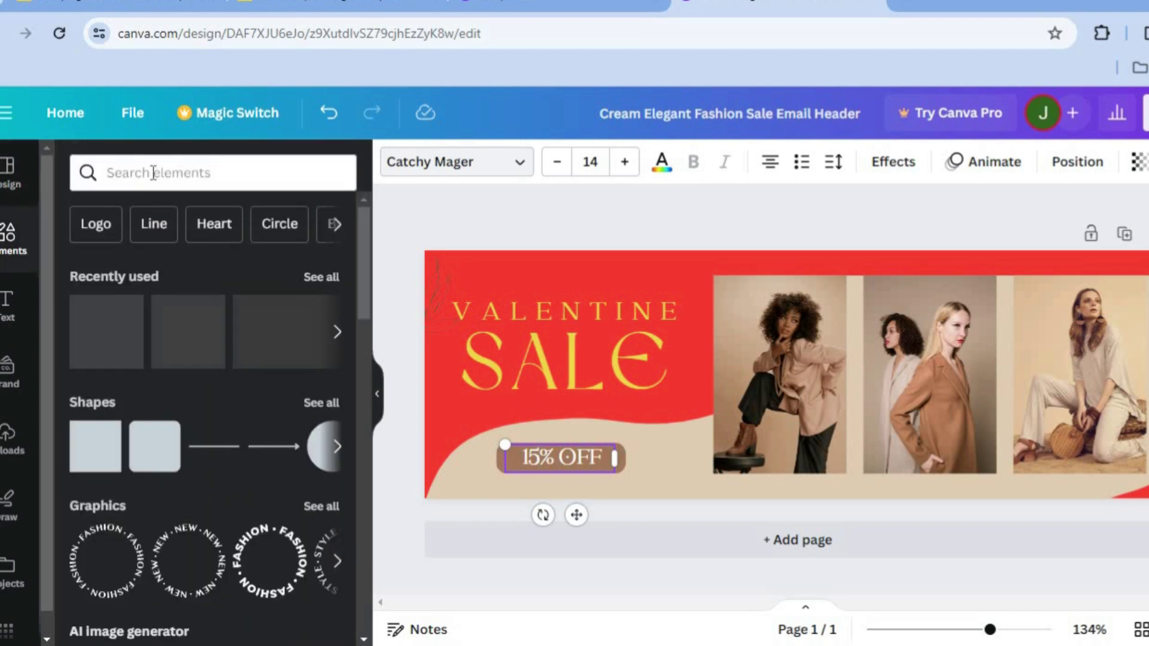
pyautogui.click(153, 173)
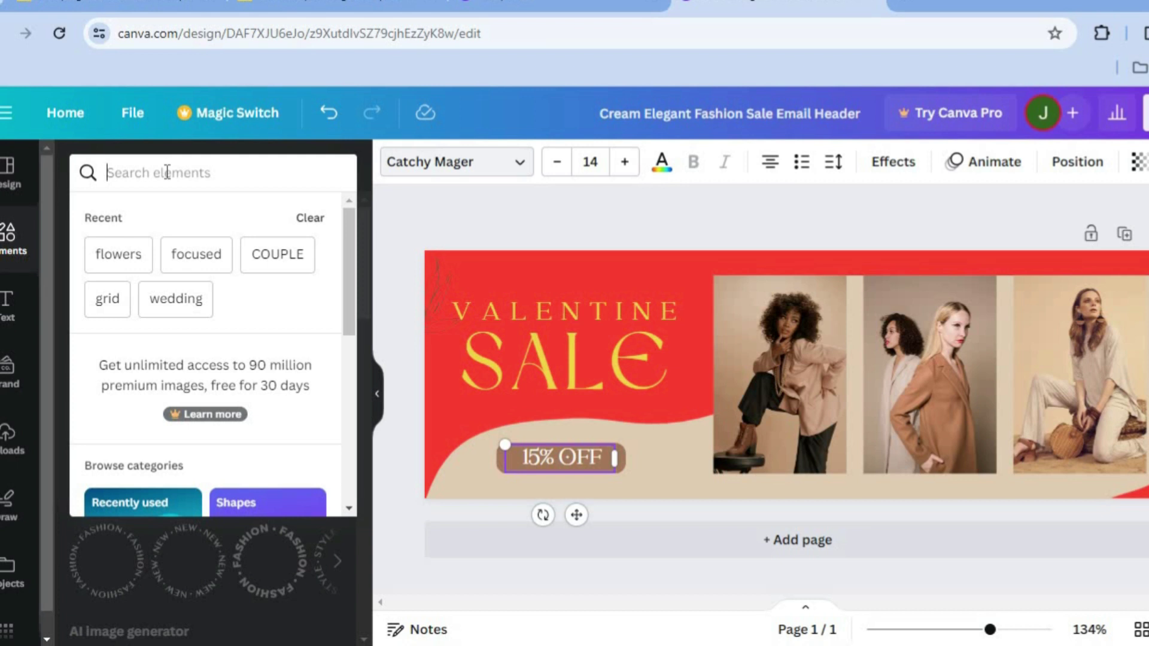
pyautogui.write('CUPID')
pyautogui.press('Return')
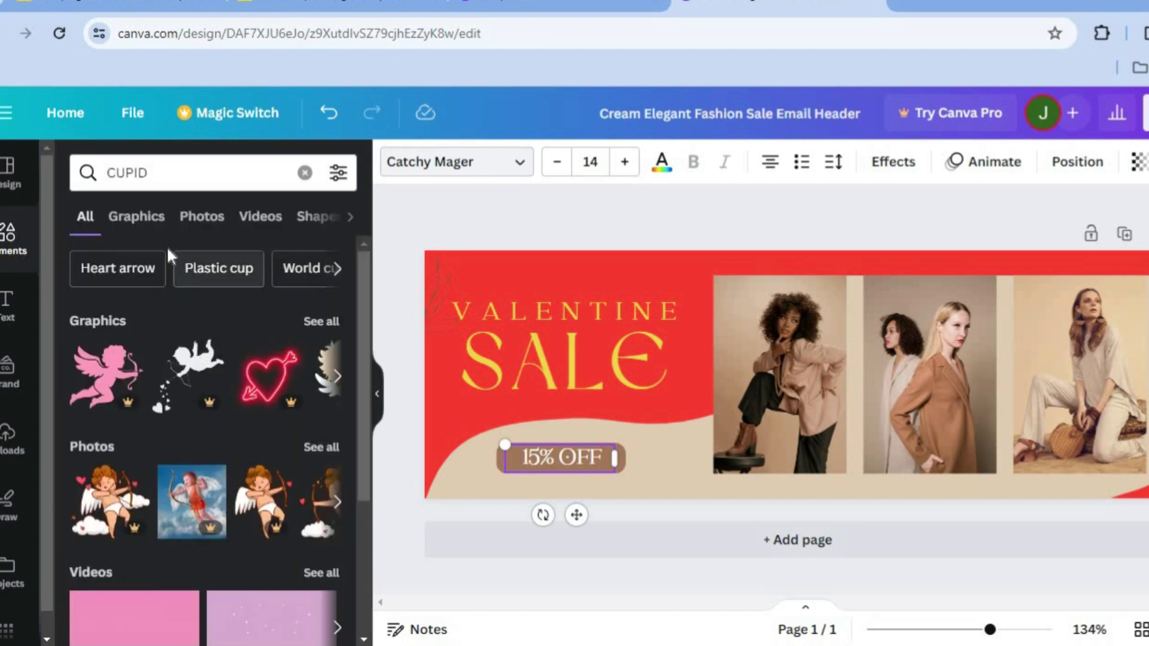
pyautogui.click(138, 218)
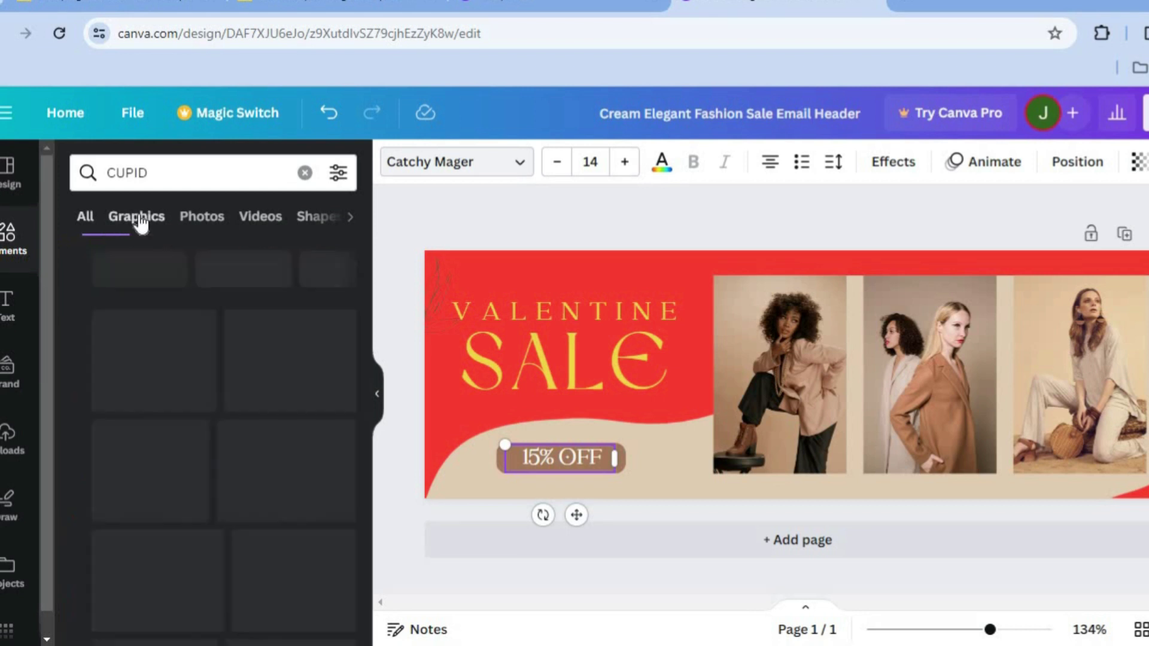
pyautogui.moveTo(369, 282); pyautogui.dragTo(365, 445)
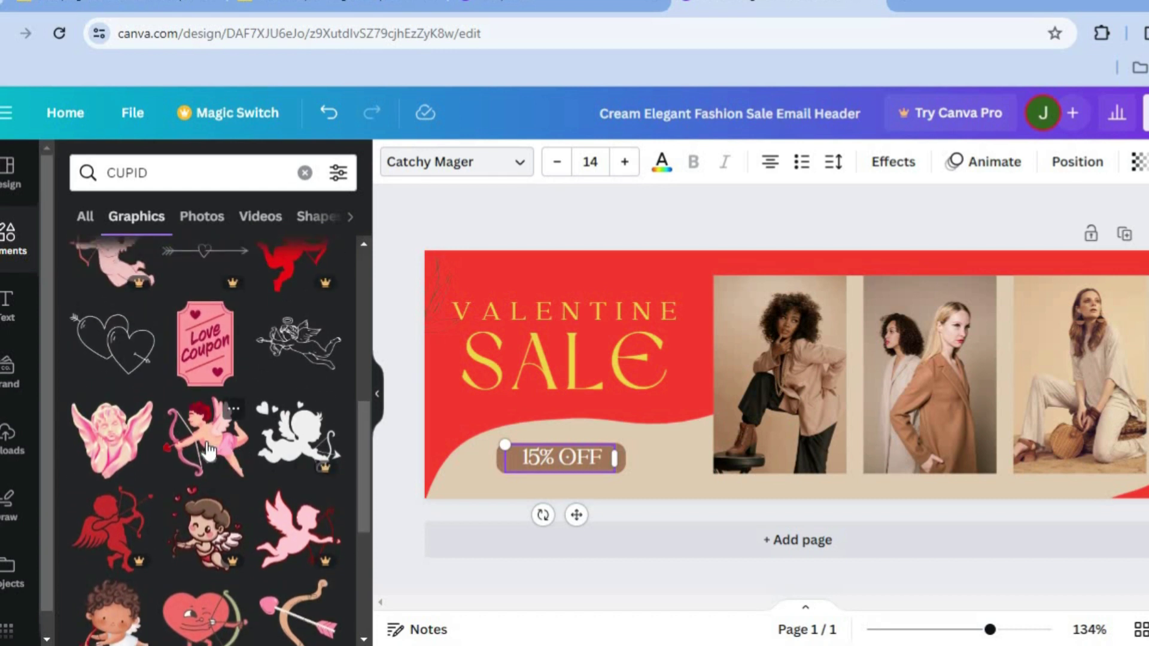
pyautogui.moveTo(111, 440); pyautogui.dragTo(488, 362)
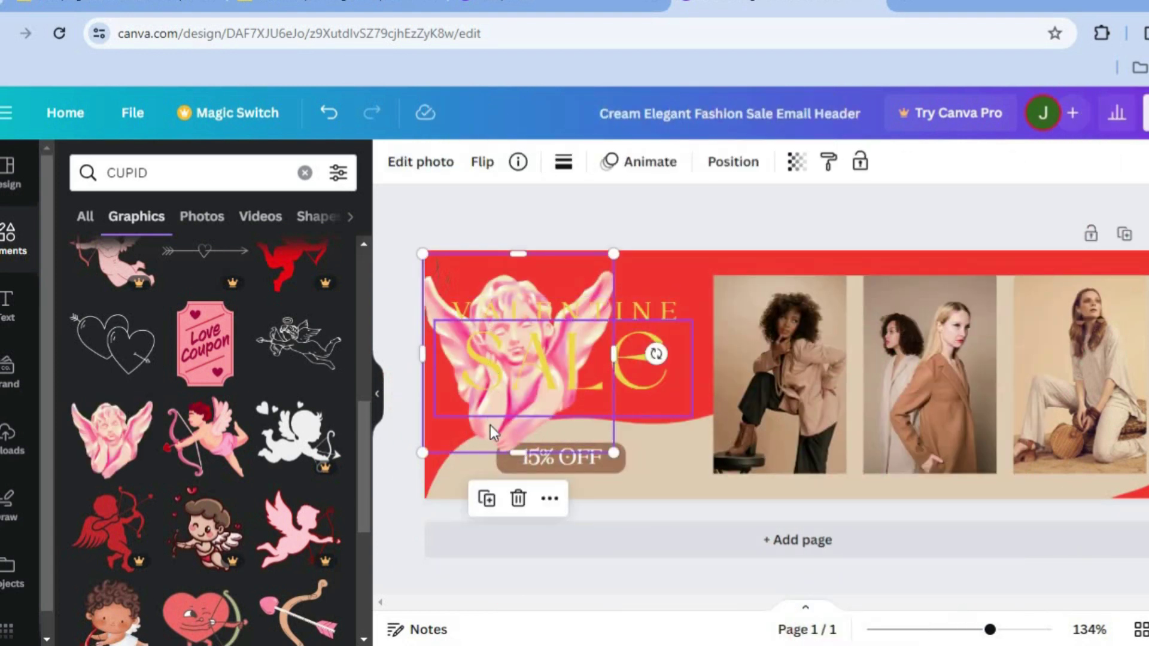
# - Shrink the cherub graphic and place it over the banner's upper-left corner, above the start of "VALENTINE"
pyautogui.moveTo(490, 425); pyautogui.dragTo(497, 385)
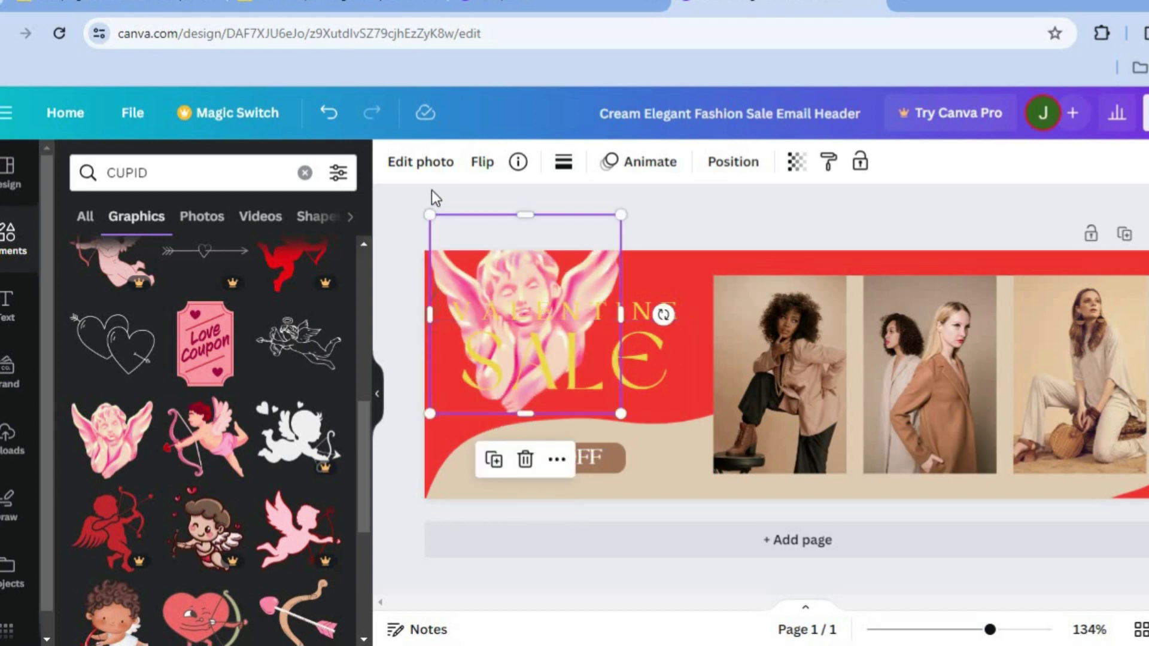
pyautogui.moveTo(430, 215); pyautogui.dragTo(516, 326)
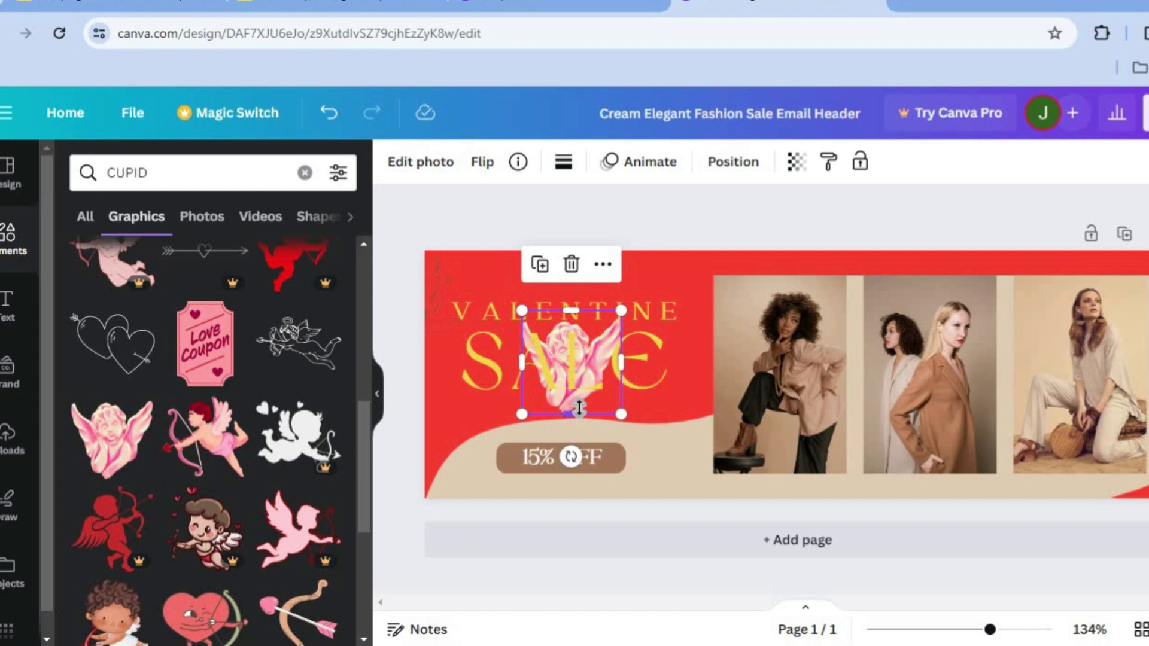
pyautogui.moveTo(563, 404); pyautogui.dragTo(496, 331)
pyautogui.moveTo(417, 240); pyautogui.dragTo(440, 266)
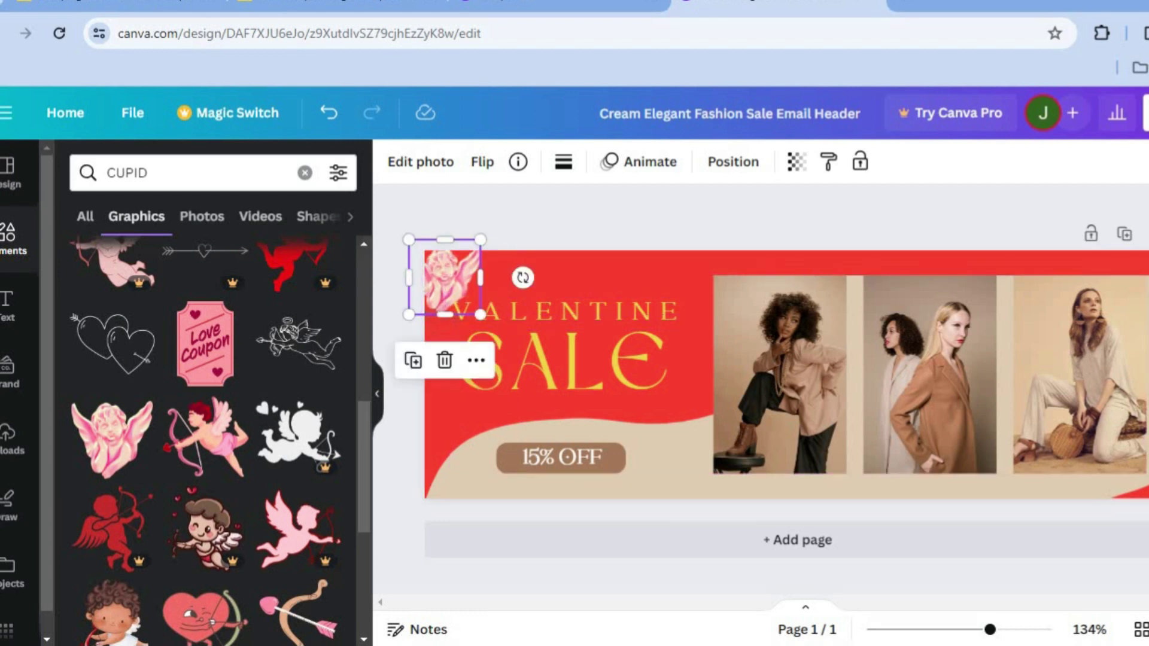
# - Download the finished banner as a PNG file at 600 × 200 px
pyautogui.click(1145, 113)
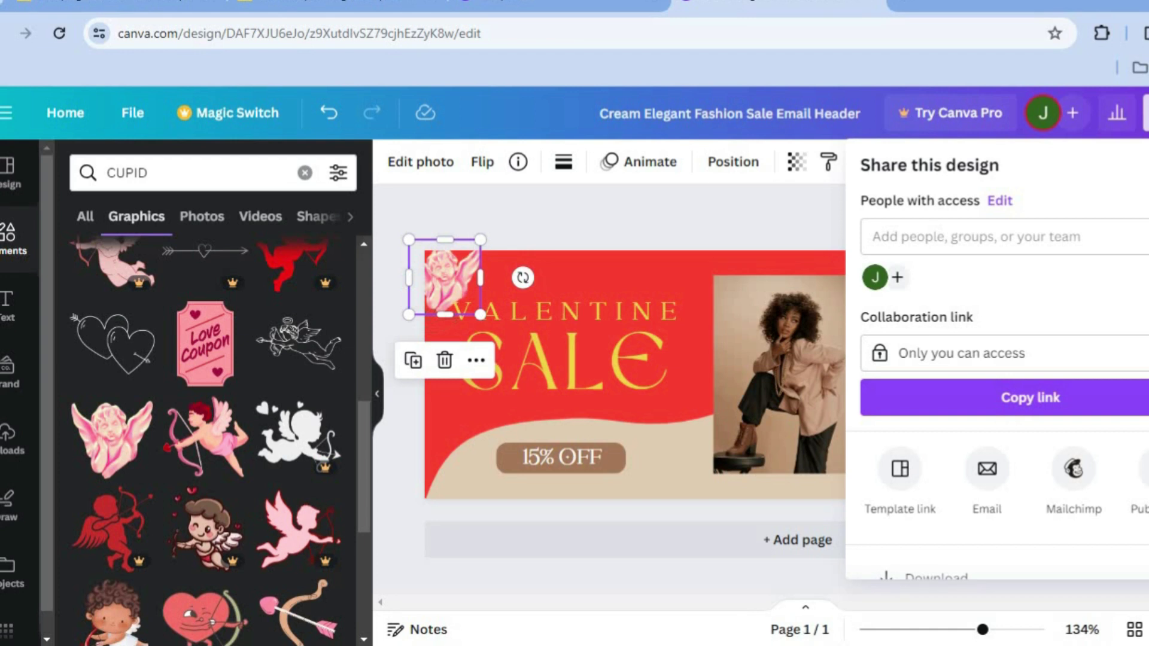
pyautogui.scroll(-3, 1017, 419)
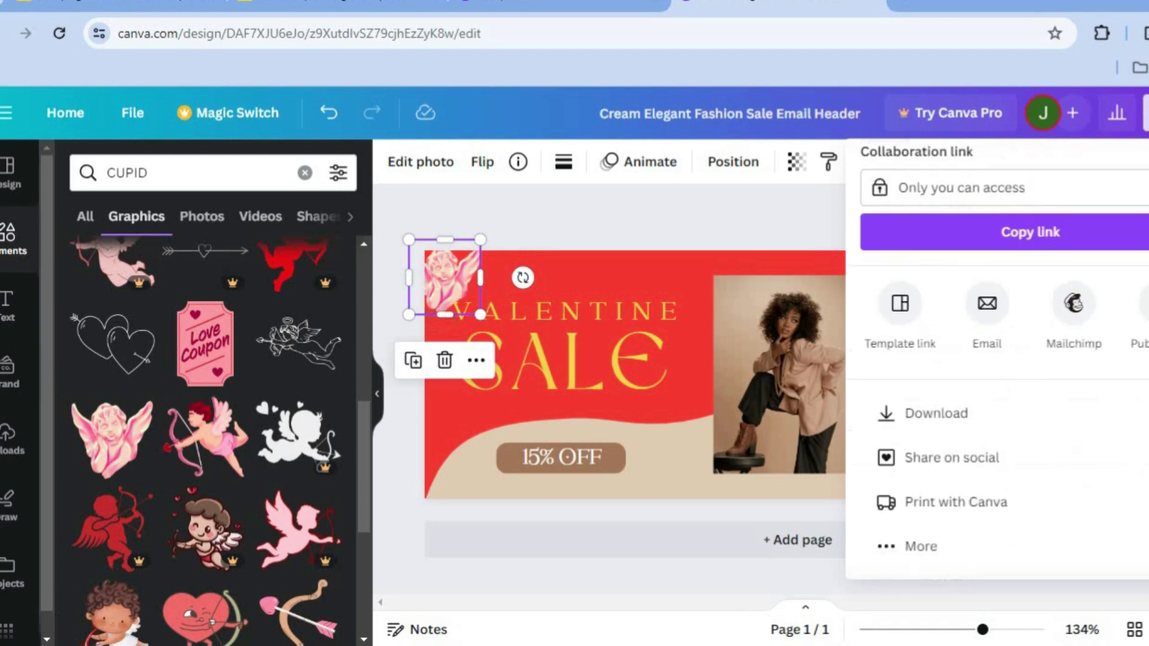
pyautogui.click(1017, 419)
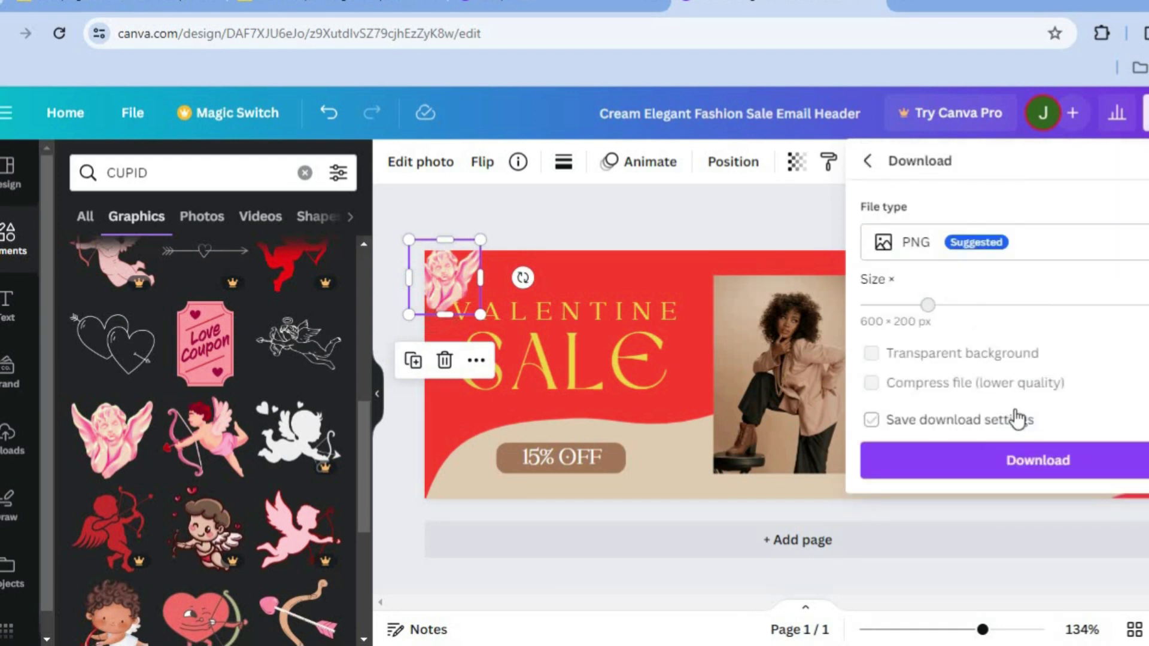
pyautogui.click(1014, 461)
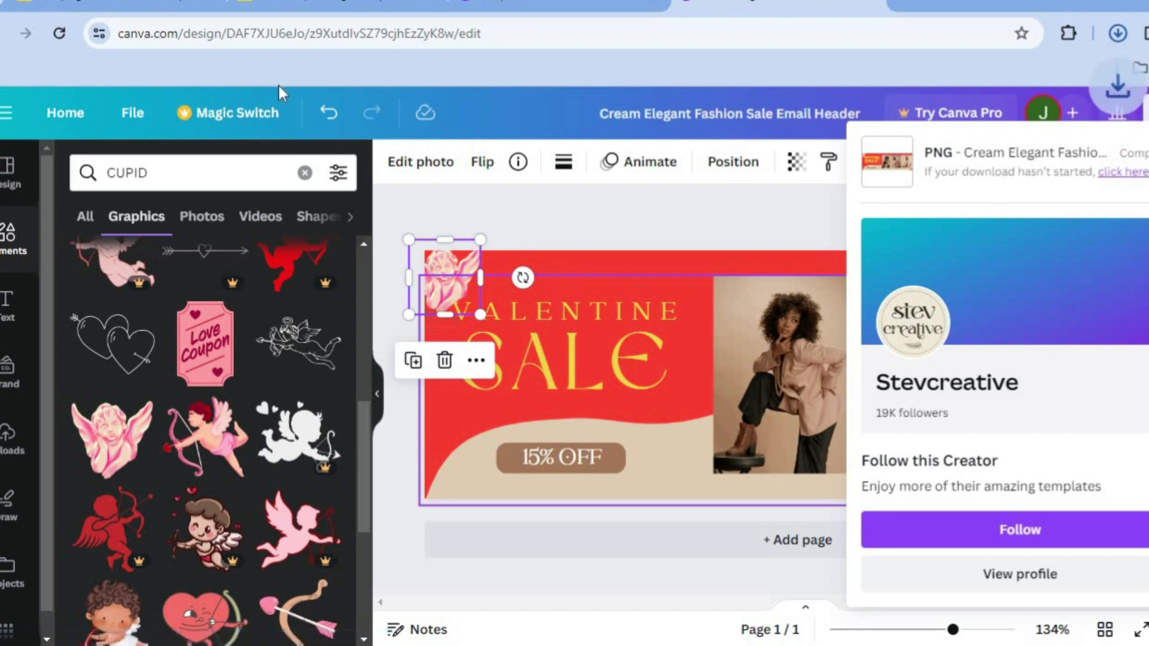
# - Switch to the Mailchimp email editor and replace the TEMU logo with an upload of the "Cream Elegant Fashion Sale Email Header" PNG from Downloads
pyautogui.click(108, 1)
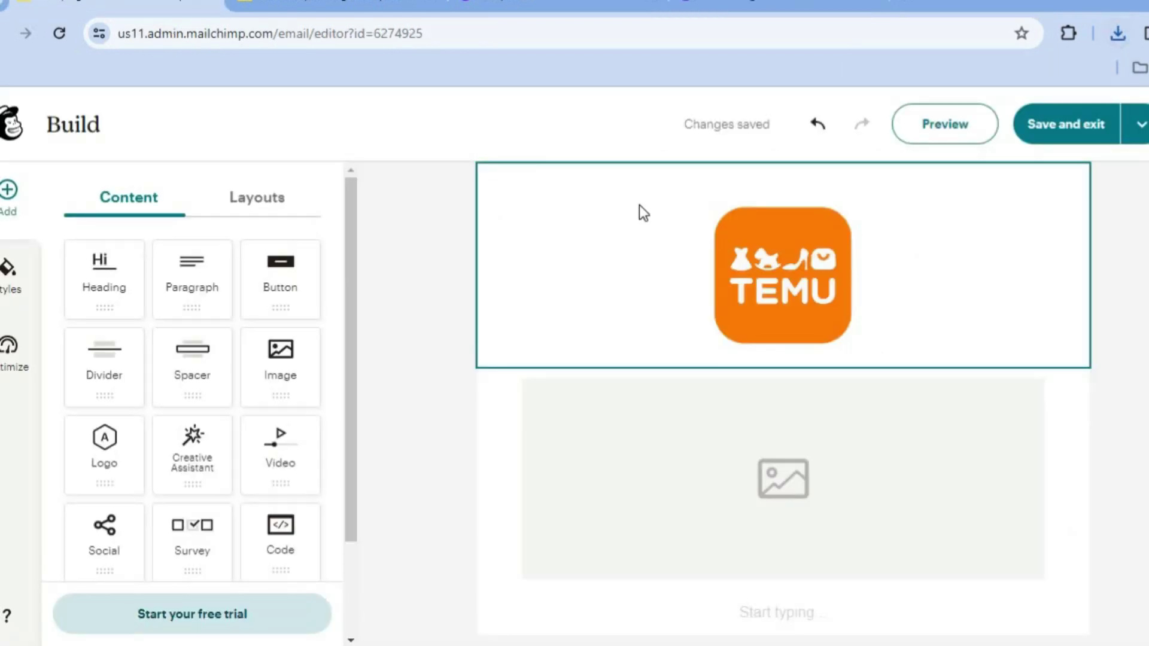
pyautogui.click(730, 247)
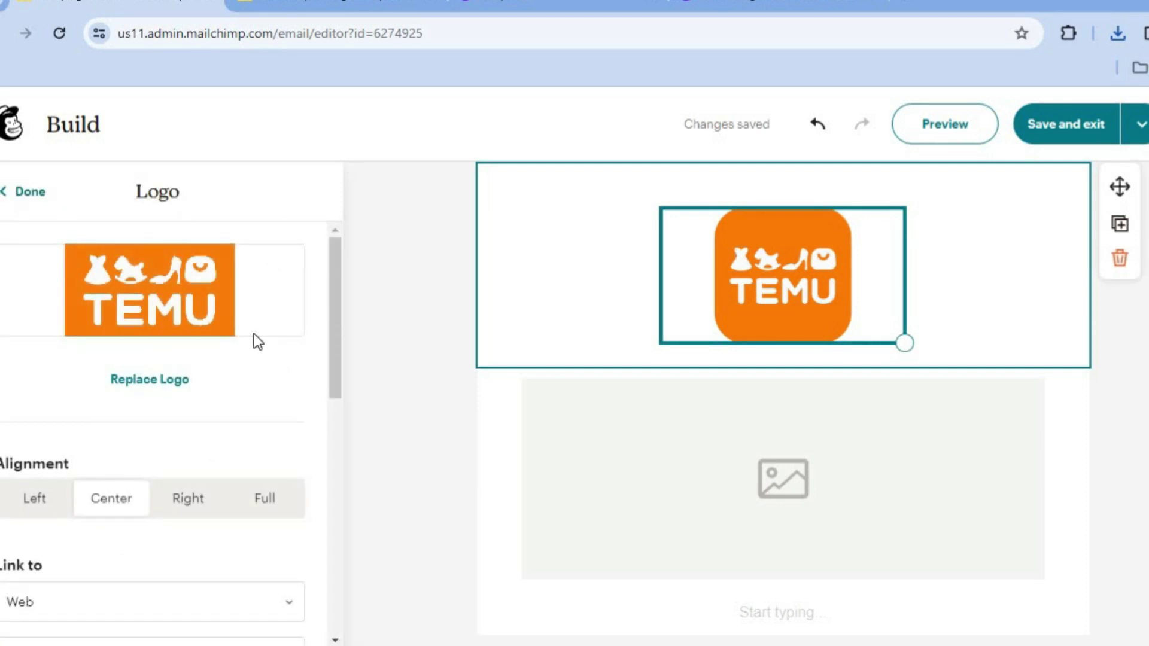
pyautogui.click(137, 386)
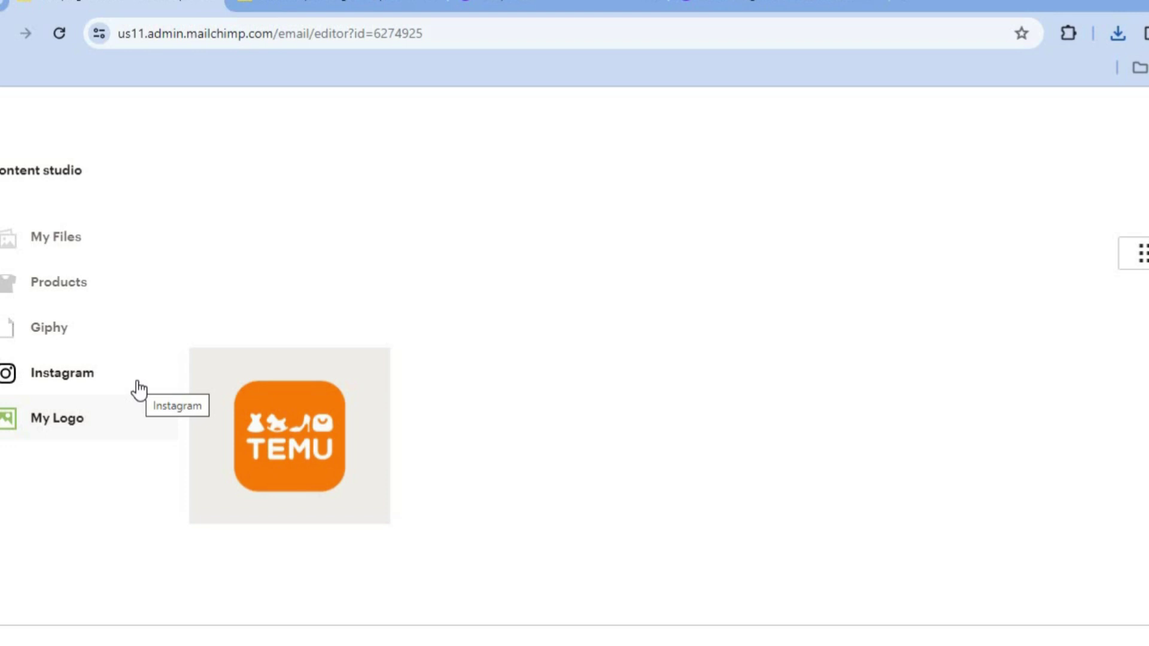
pyautogui.click(87, 241)
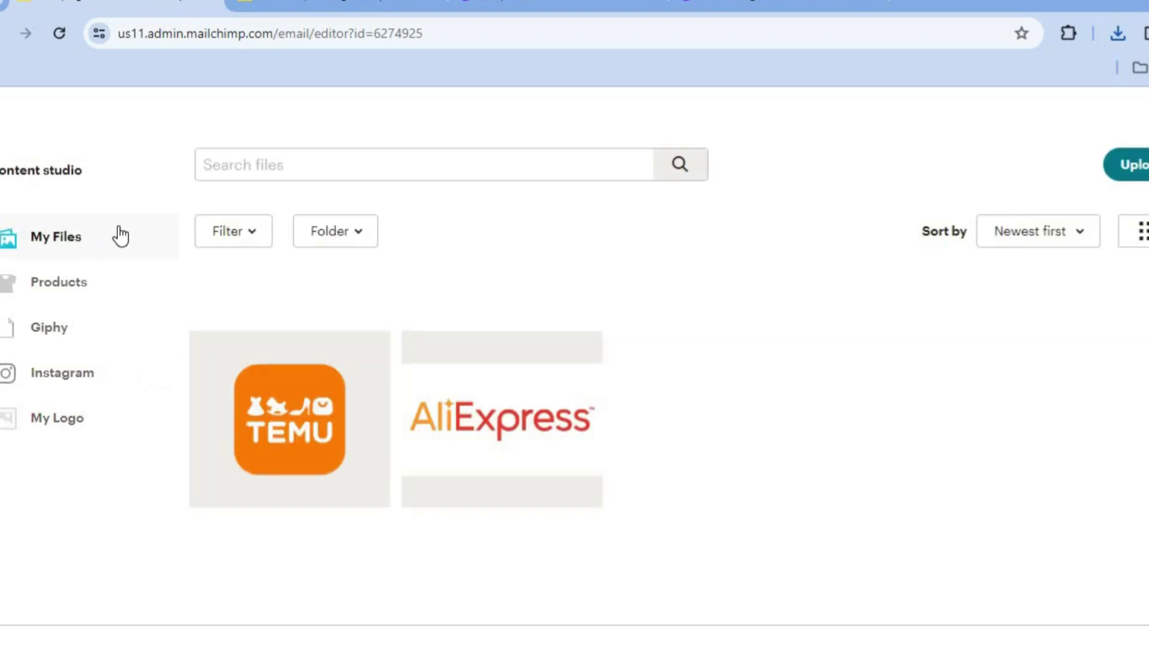
pyautogui.click(1145, 183)
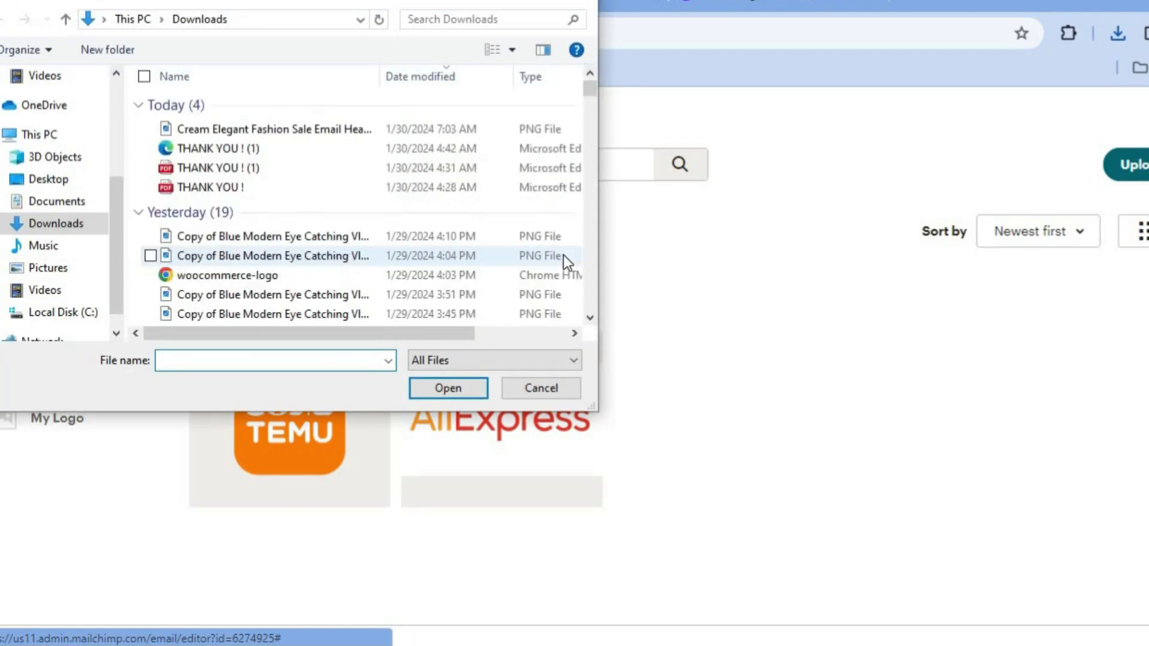
pyautogui.click(307, 131)
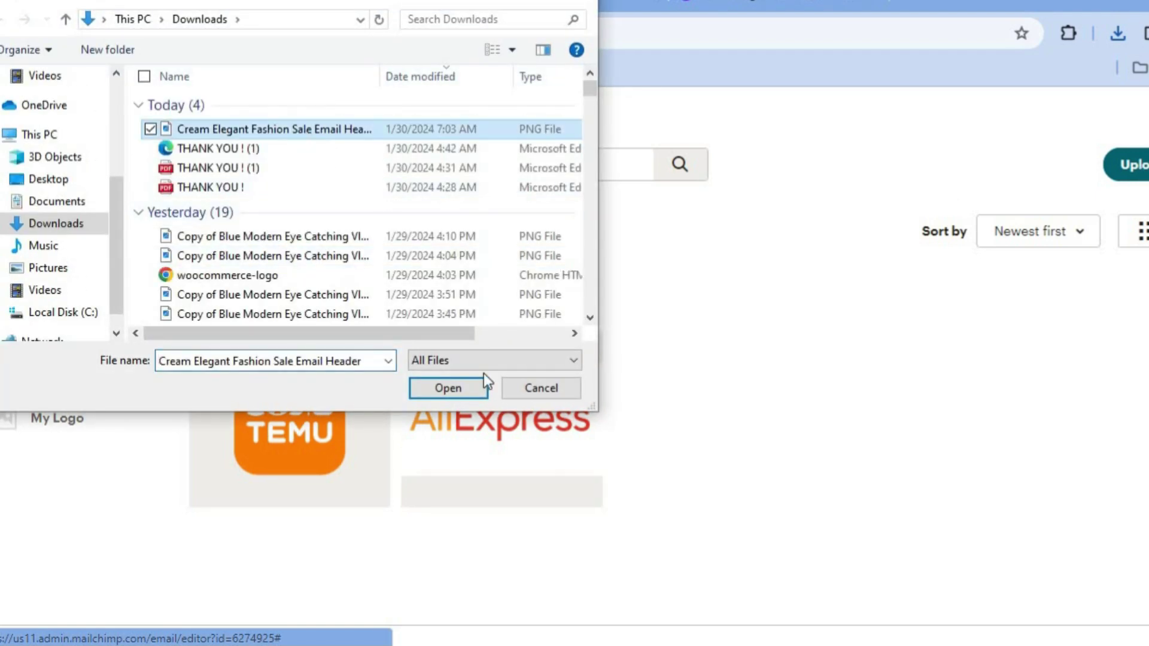
pyautogui.click(437, 386)
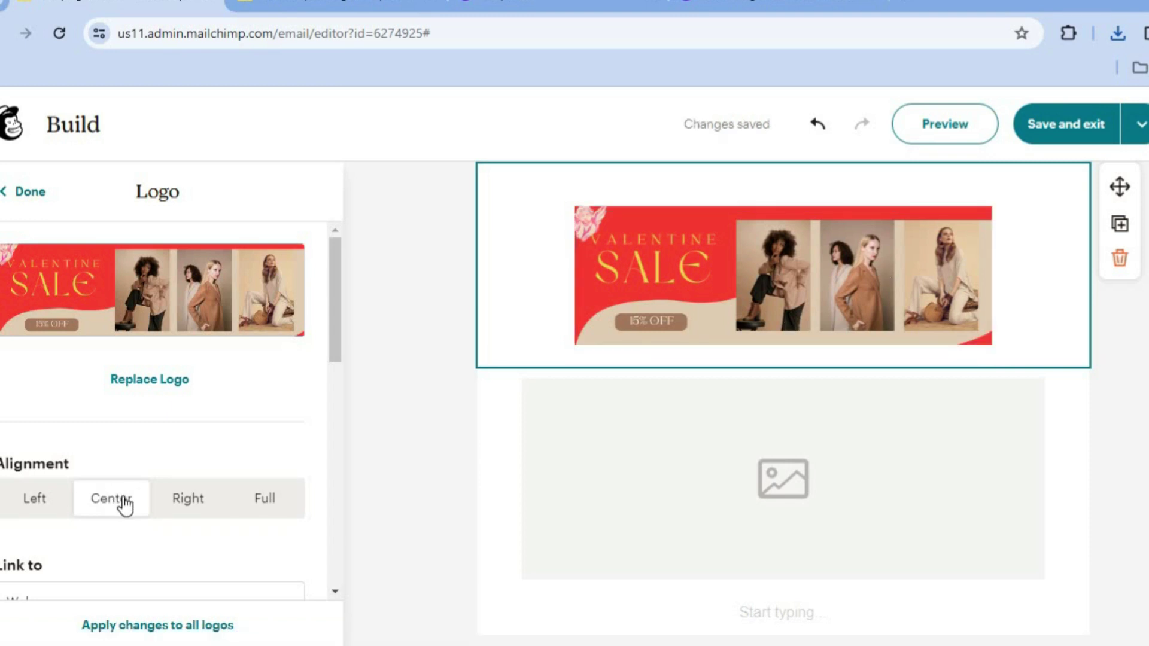
# - Set the Valentine sale header logo's alignment to Full and close its settings
pyautogui.click(179, 504)
pyautogui.click(251, 504)
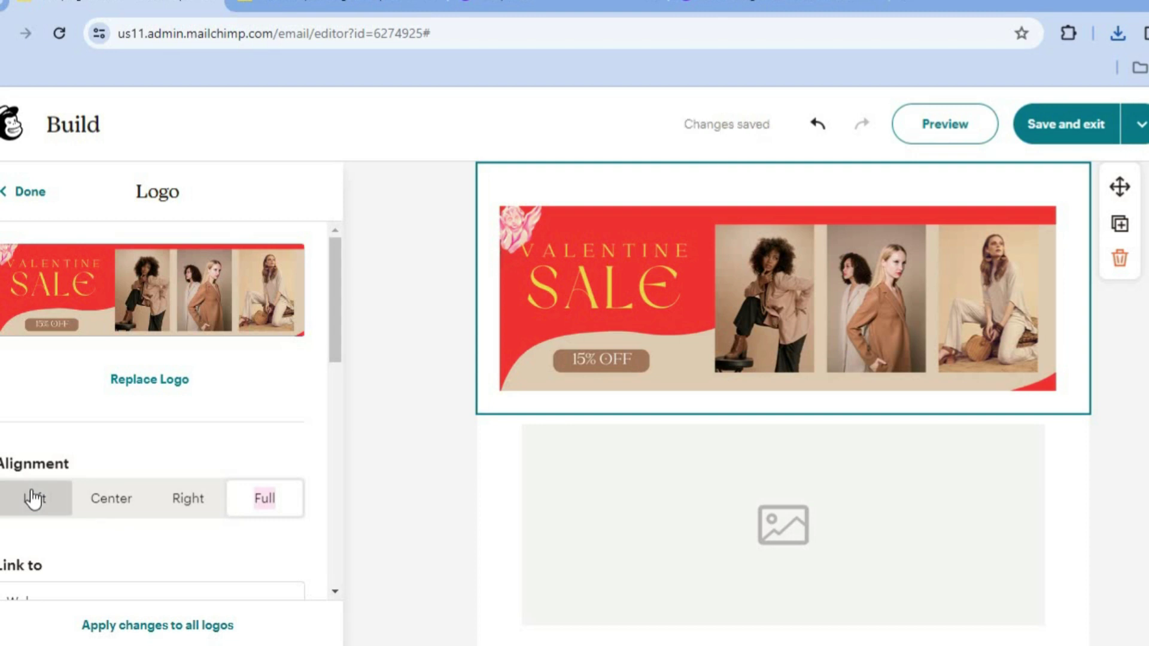
pyautogui.click(18, 197)
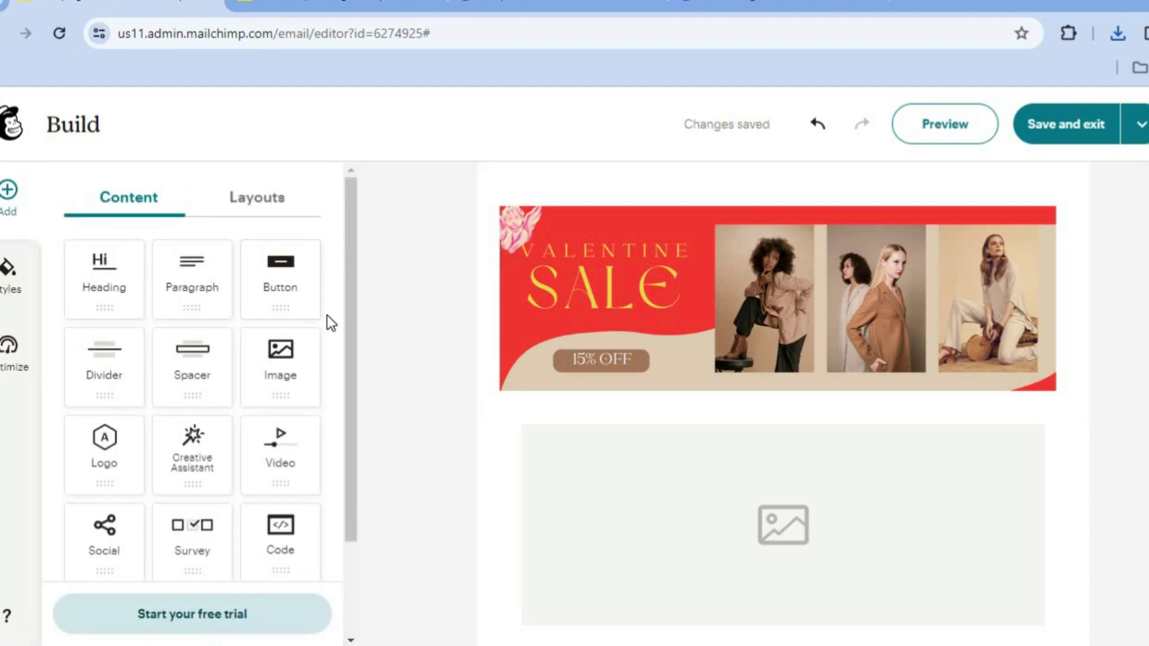
# - Insert a blank layout with three equal columns between the header banner and the empty image placeholder
pyautogui.scroll(-3, 784, 403)
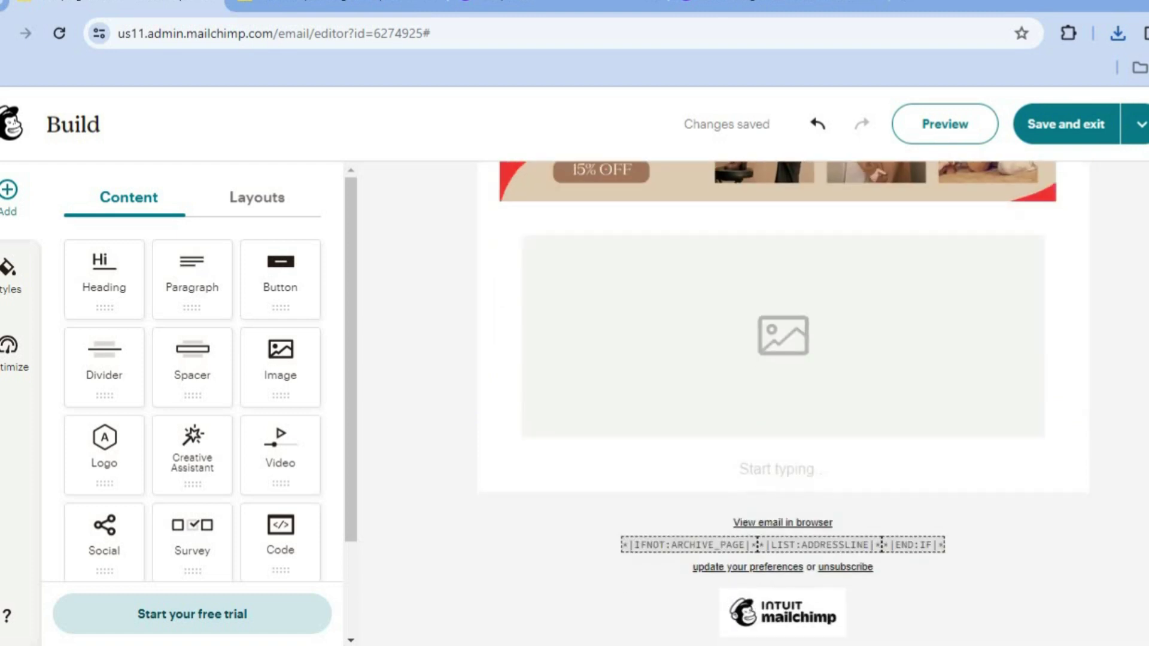
pyautogui.scroll(1, 785, 402)
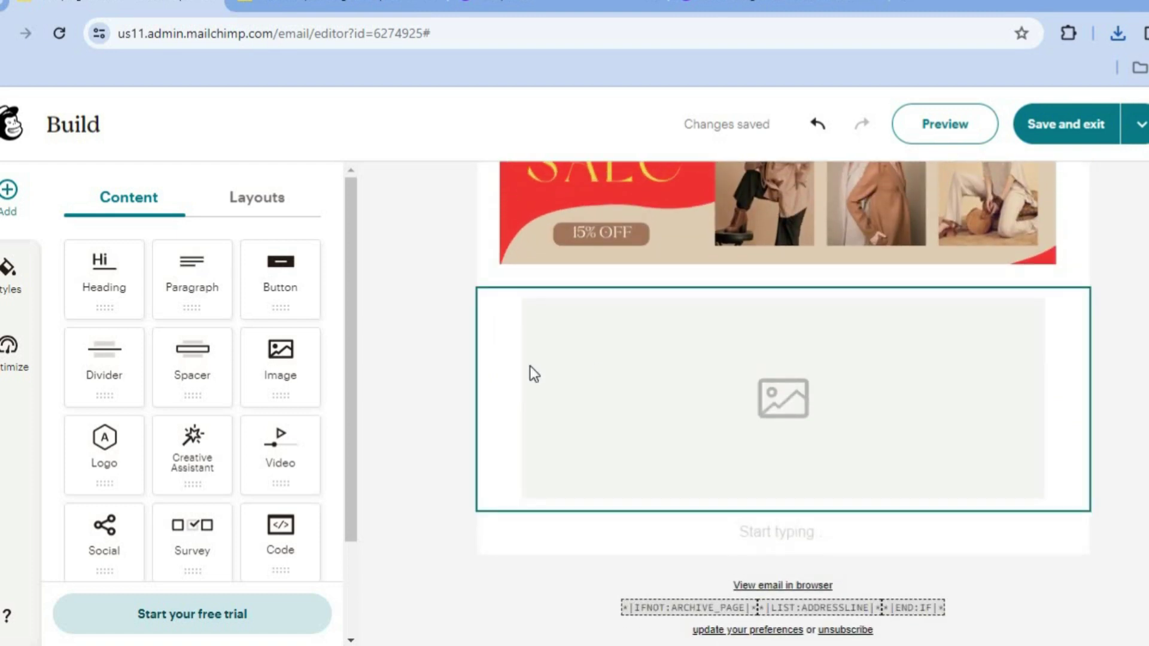
pyautogui.moveTo(354, 328); pyautogui.dragTo(346, 269)
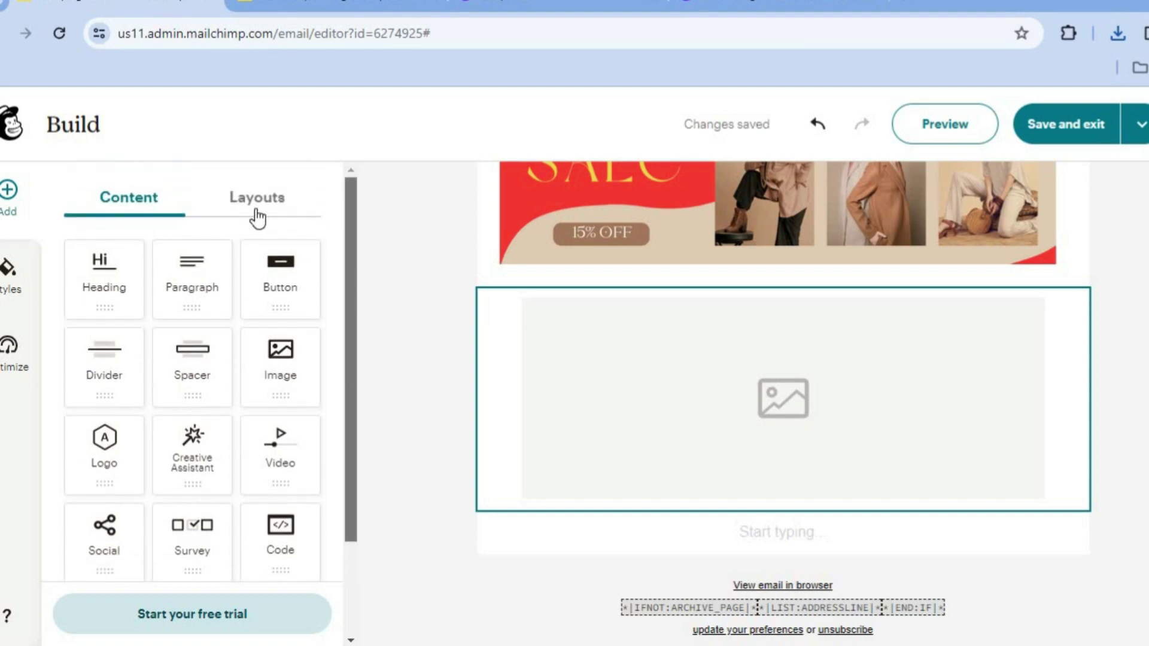
pyautogui.click(261, 203)
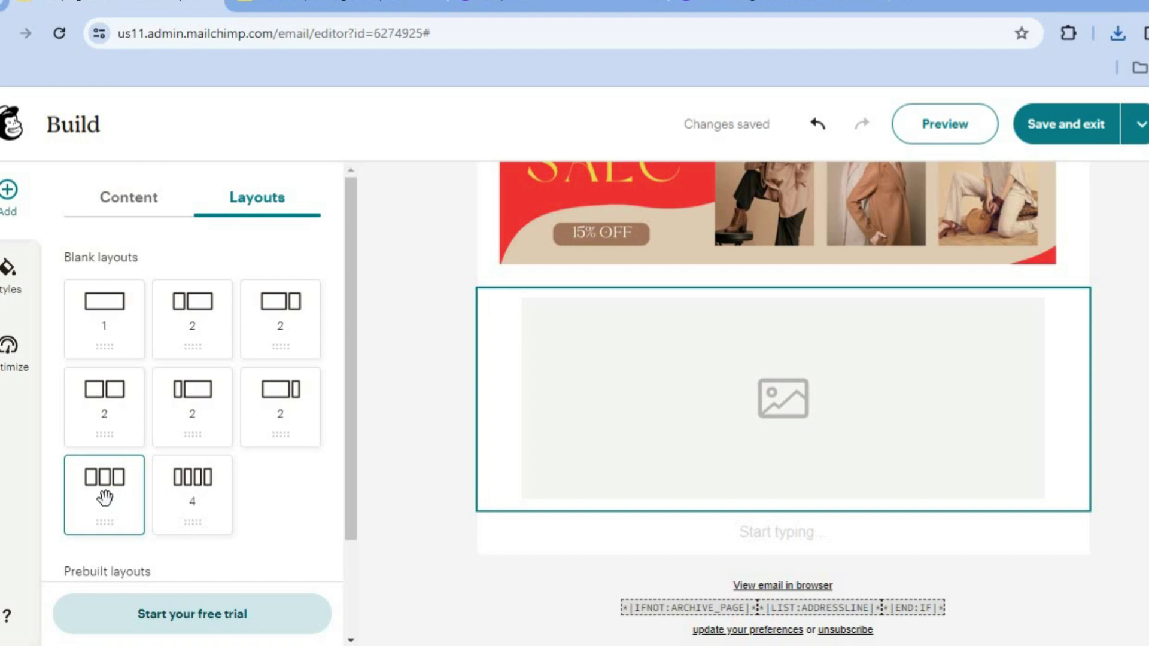
pyautogui.moveTo(105, 497); pyautogui.dragTo(673, 354)
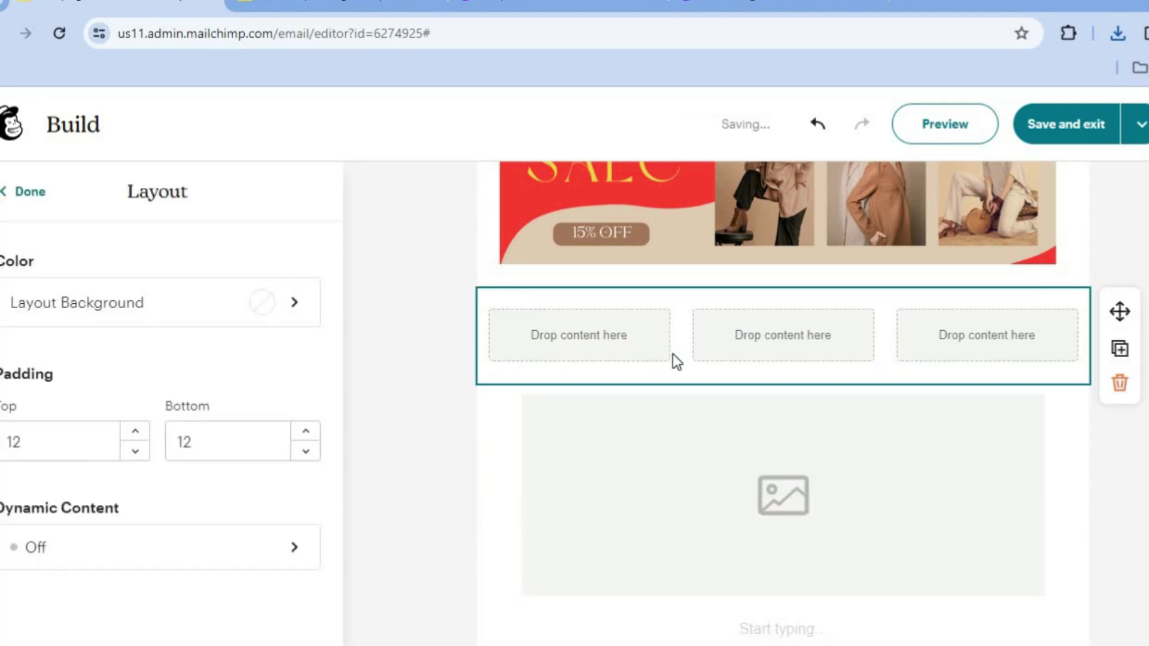
pyautogui.click(35, 199)
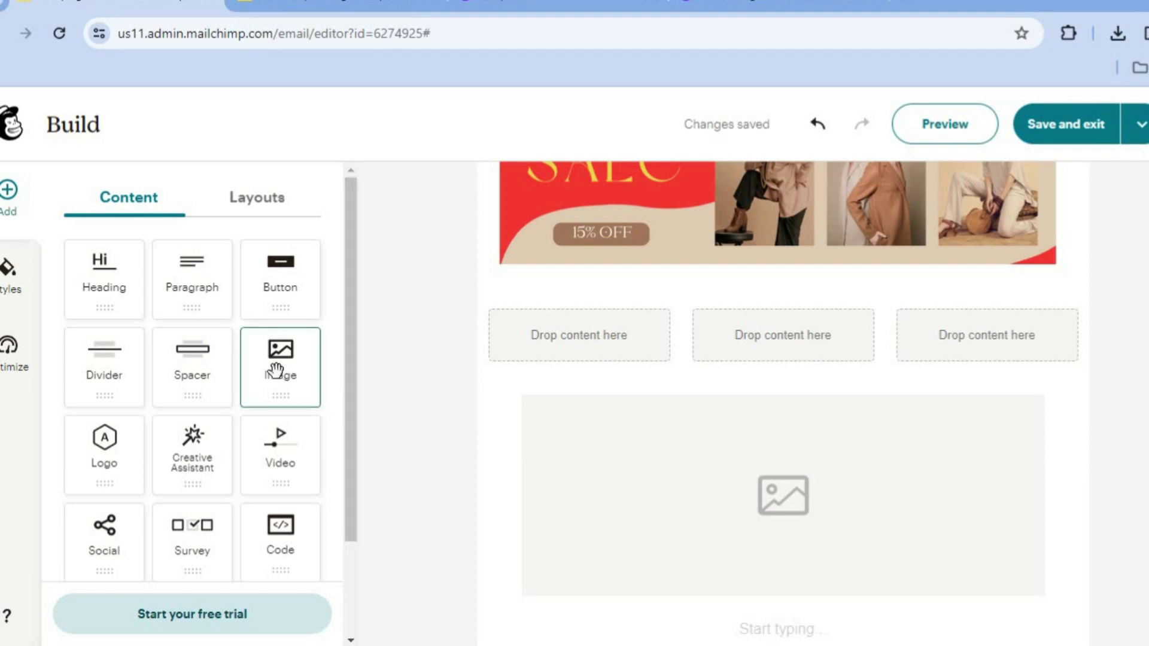
# - Add an image block to the first column and upload the "Copy of Blue Modern Eye Catching Vlog" PNG dated 1/29/2024 4:10 PM
pyautogui.moveTo(276, 373); pyautogui.dragTo(557, 342)
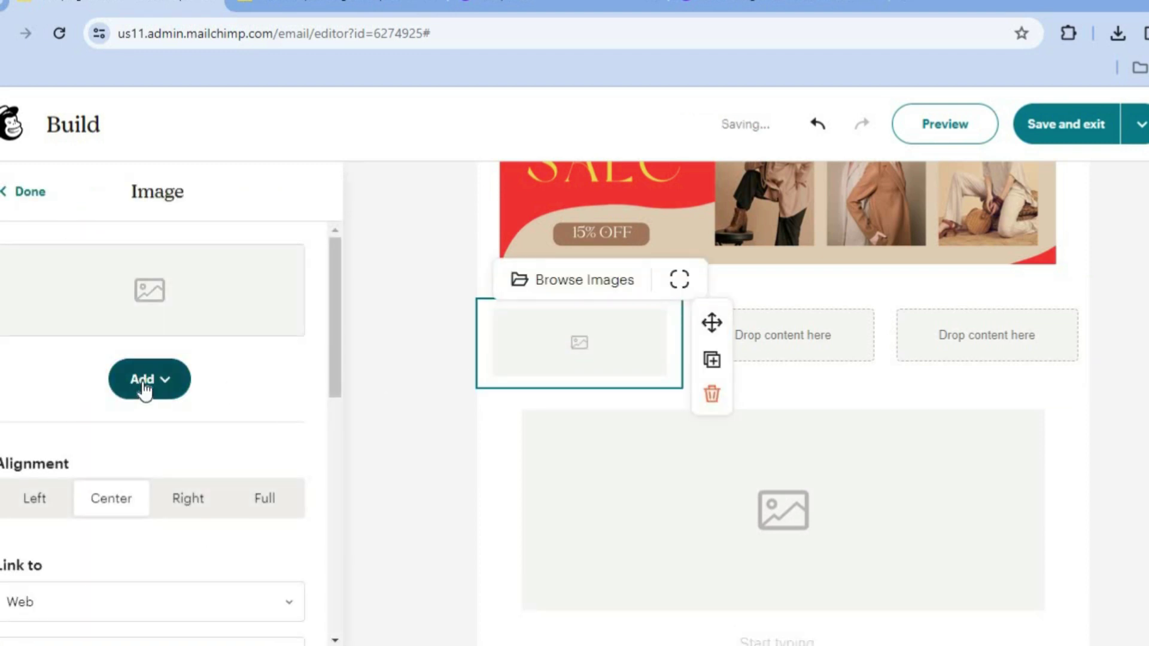
pyautogui.click(144, 389)
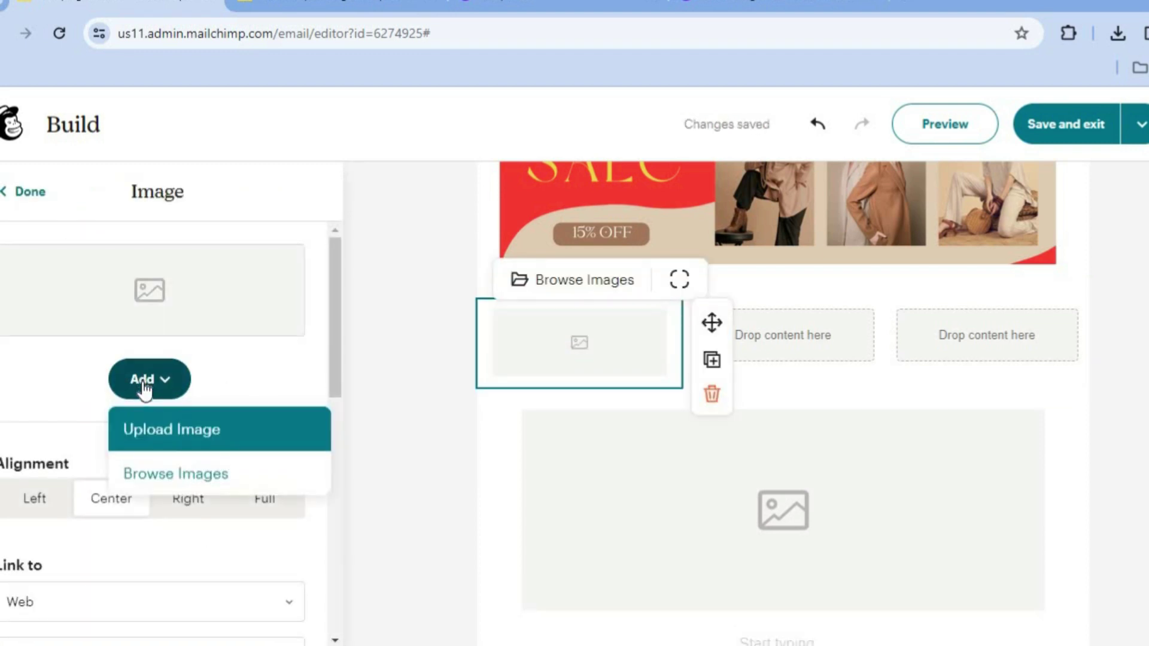
pyautogui.click(181, 432)
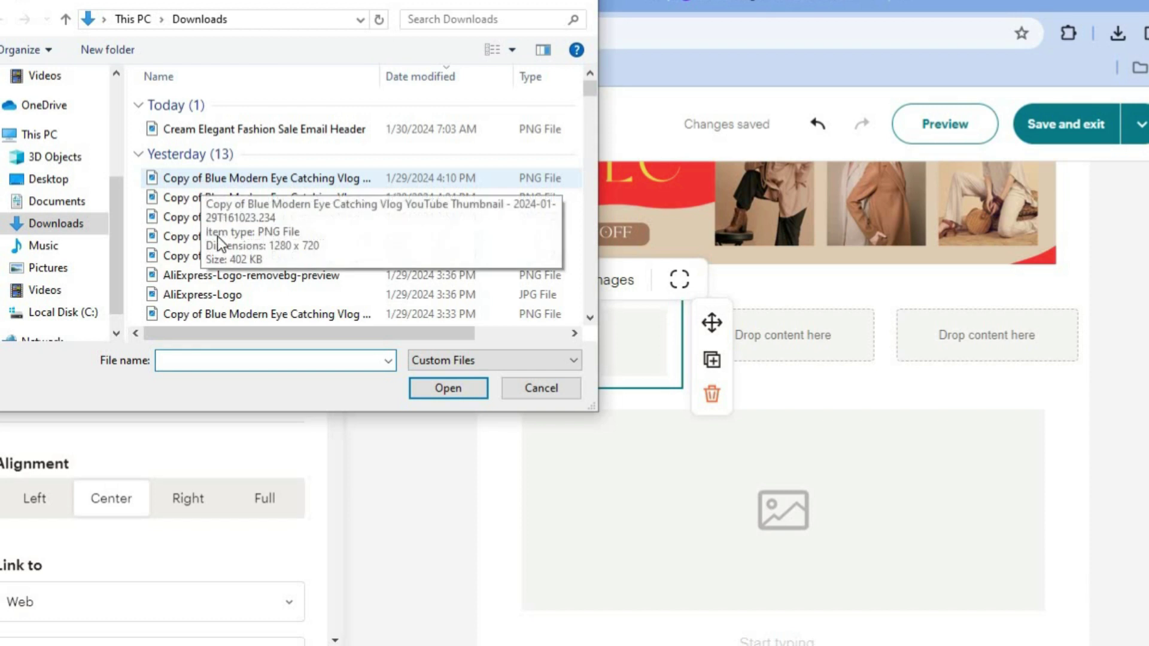
pyautogui.click(243, 179)
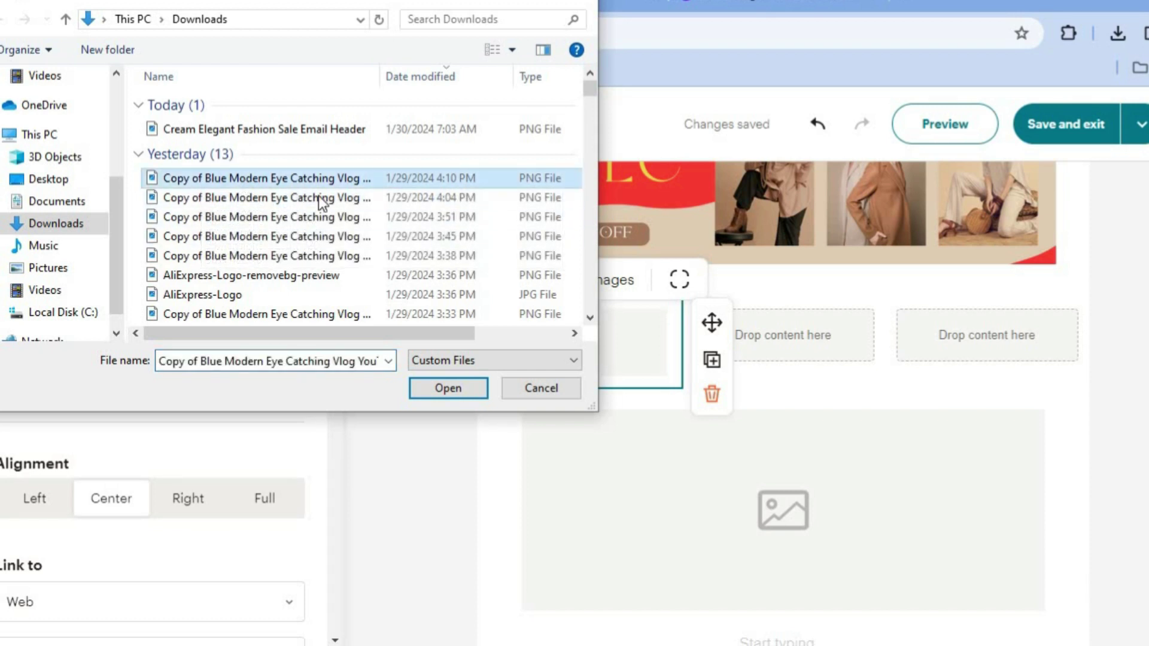
pyautogui.click(454, 390)
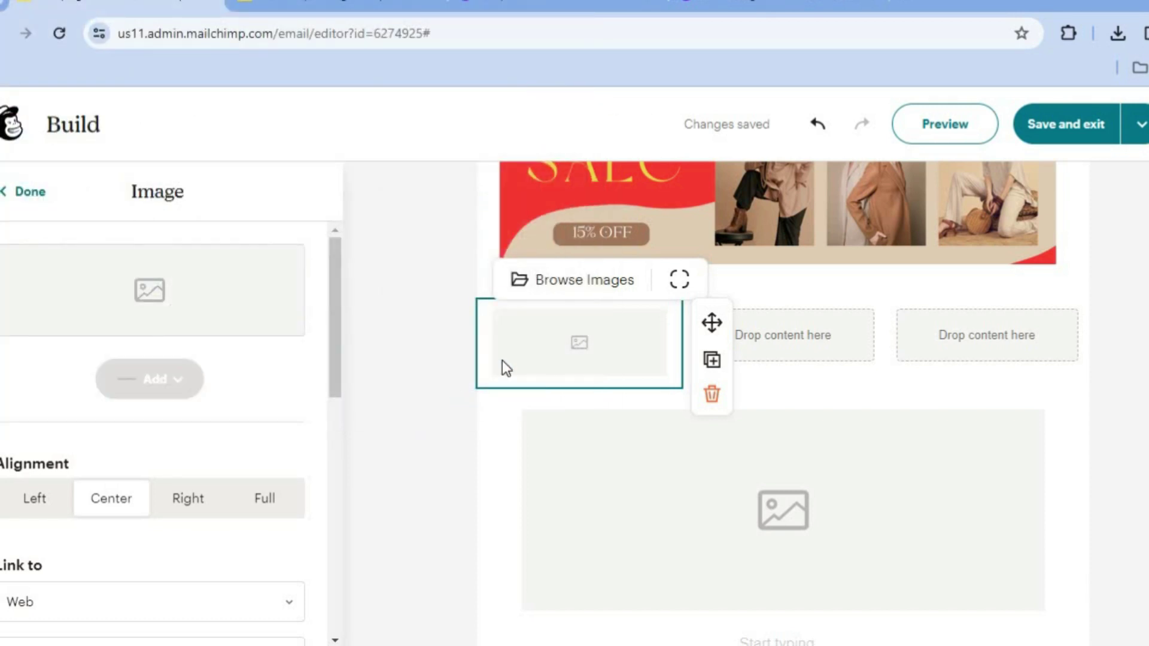
pyautogui.click(642, 344)
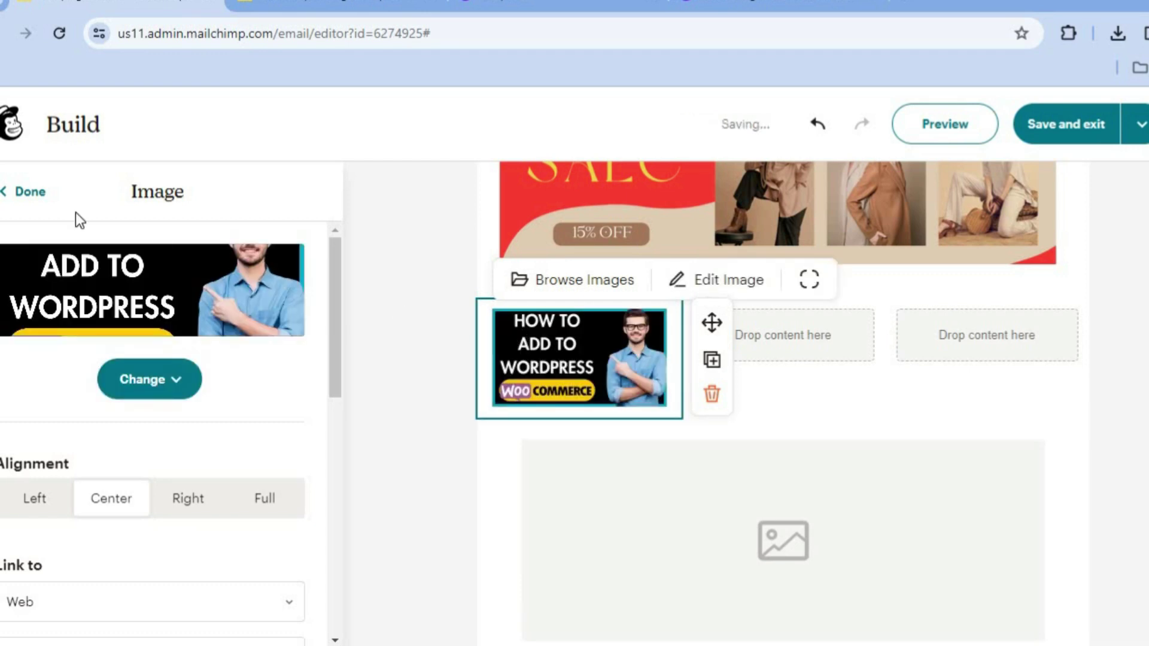
pyautogui.click(24, 189)
# - Add an image block to the middle column and upload the "Copy of Blue Modern Eye Catching Vlog" PNG dated 1/29/2024 3:38 PM
pyautogui.moveTo(267, 367); pyautogui.dragTo(768, 335)
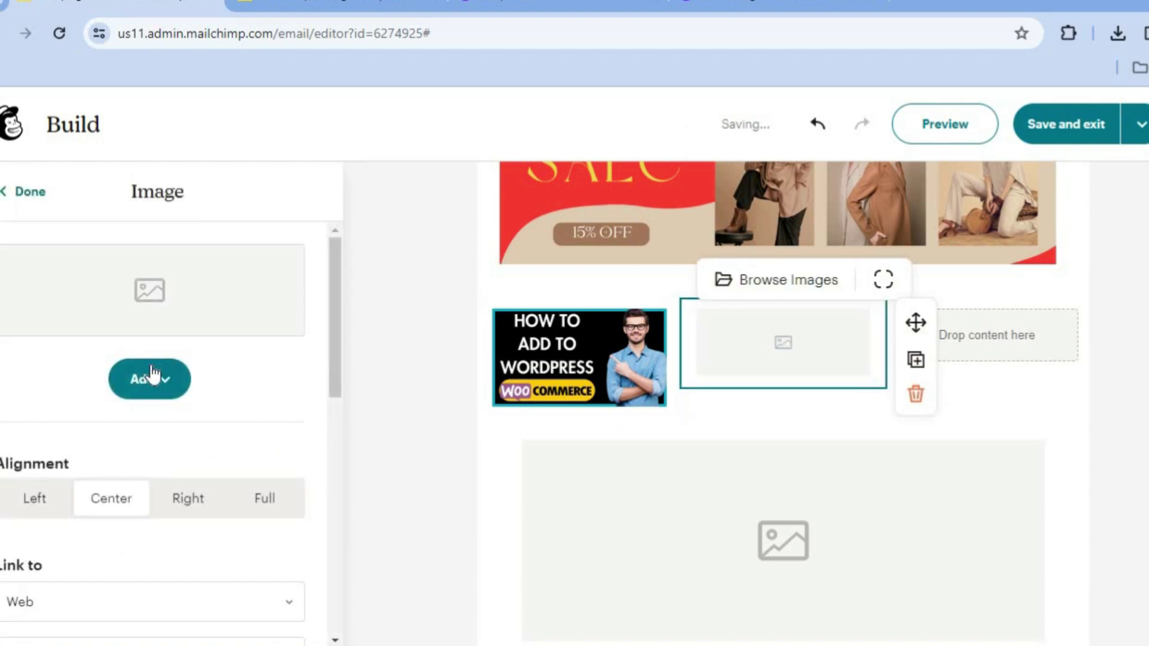
pyautogui.click(149, 379)
pyautogui.click(183, 431)
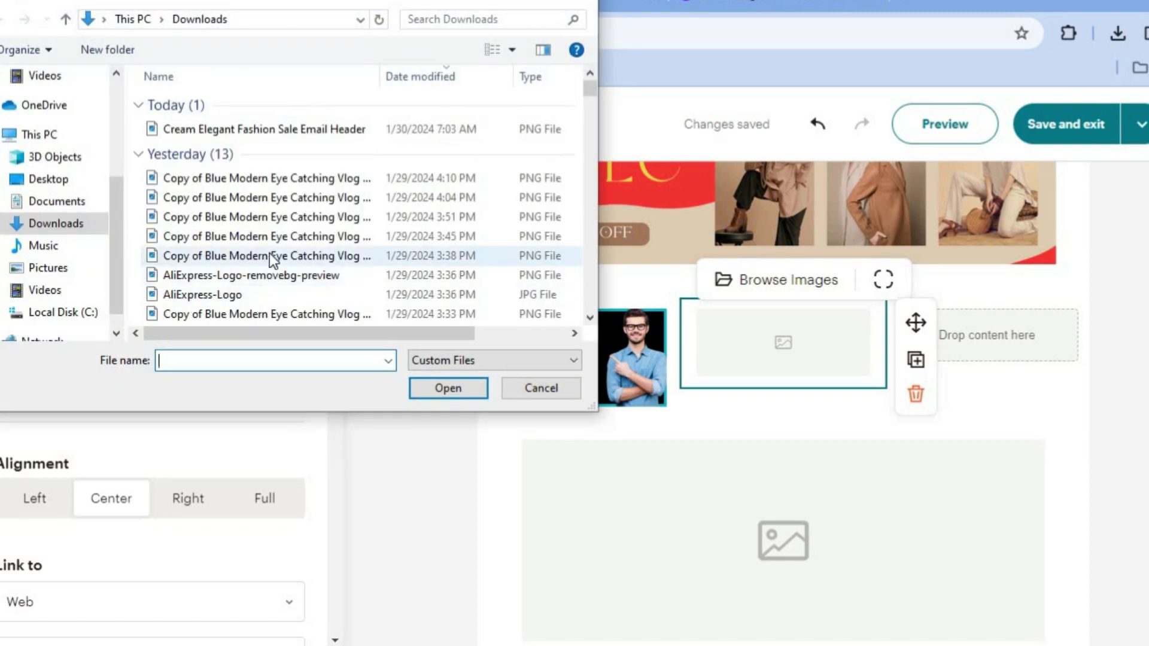
pyautogui.click(270, 254)
pyautogui.click(442, 391)
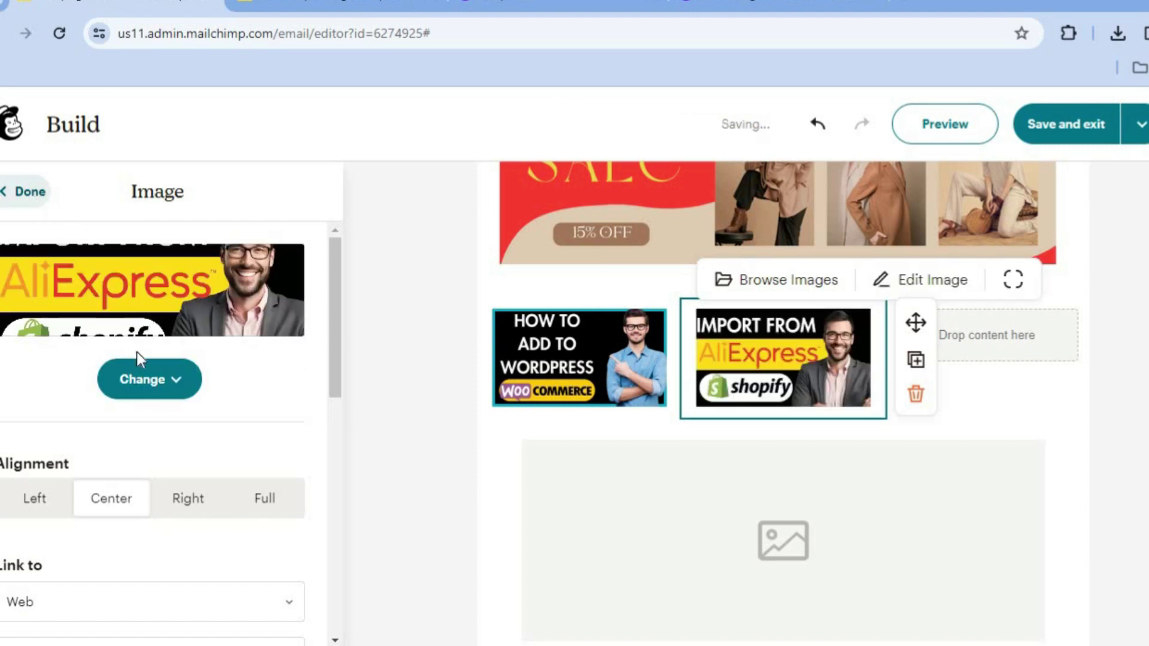
pyautogui.click(30, 193)
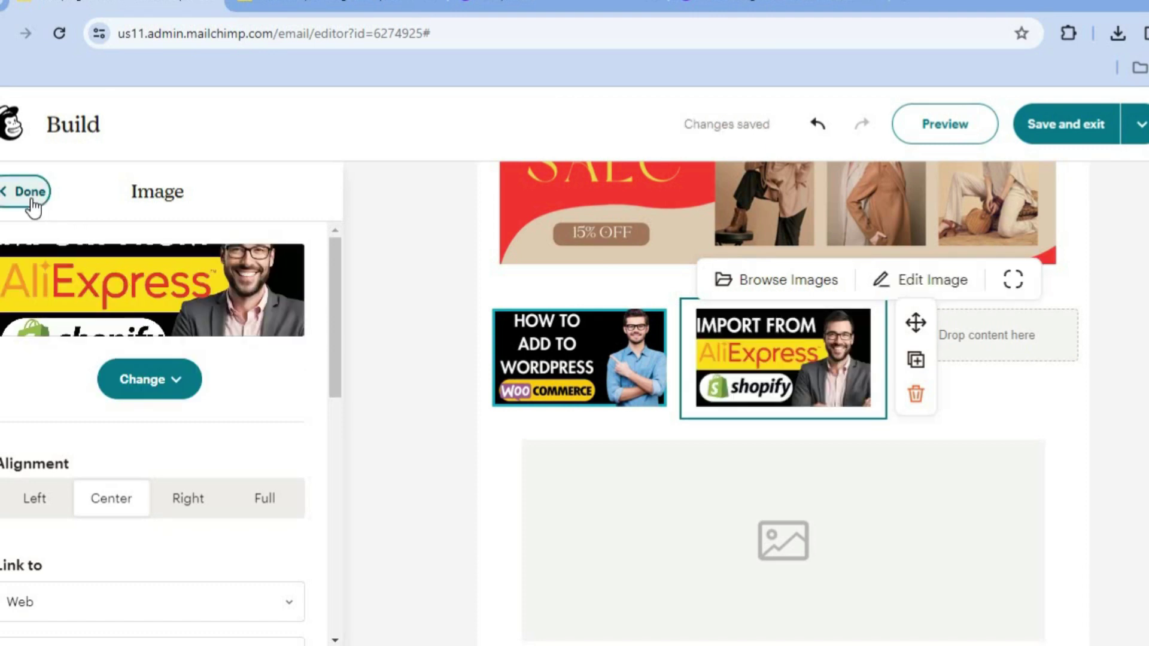
# - Add an image block to the third column and upload the "Copy of Blue Modern Eye Catching Vlog" PNG dated 1/29/2024 3:51 PM
pyautogui.moveTo(282, 383); pyautogui.dragTo(988, 335)
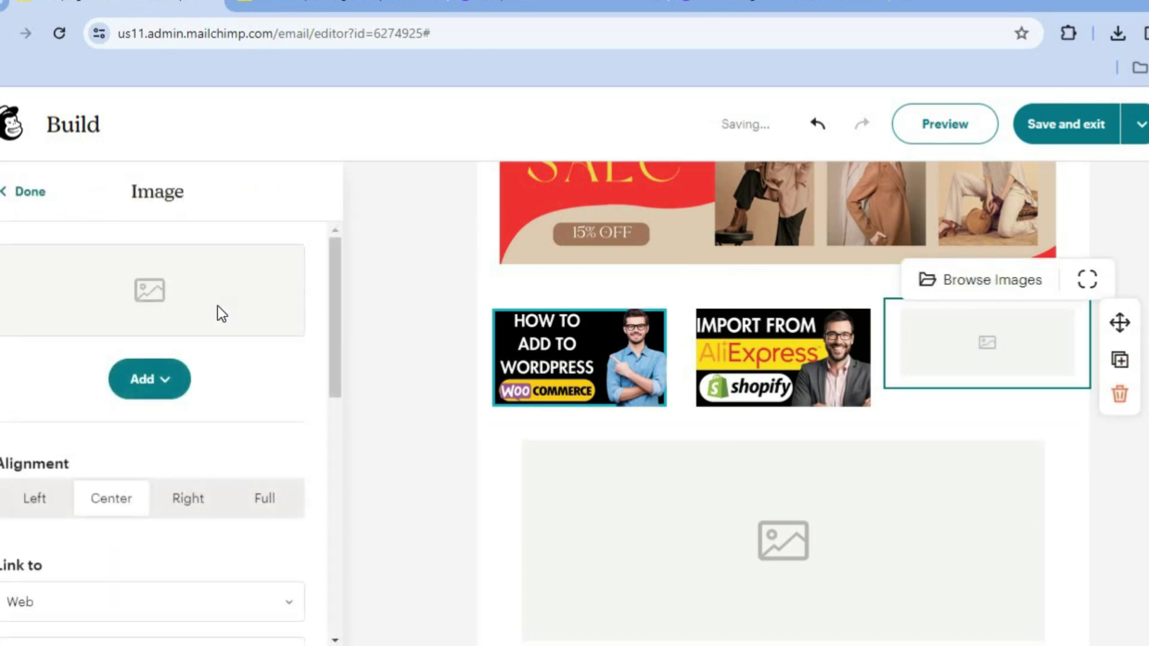
pyautogui.click(161, 383)
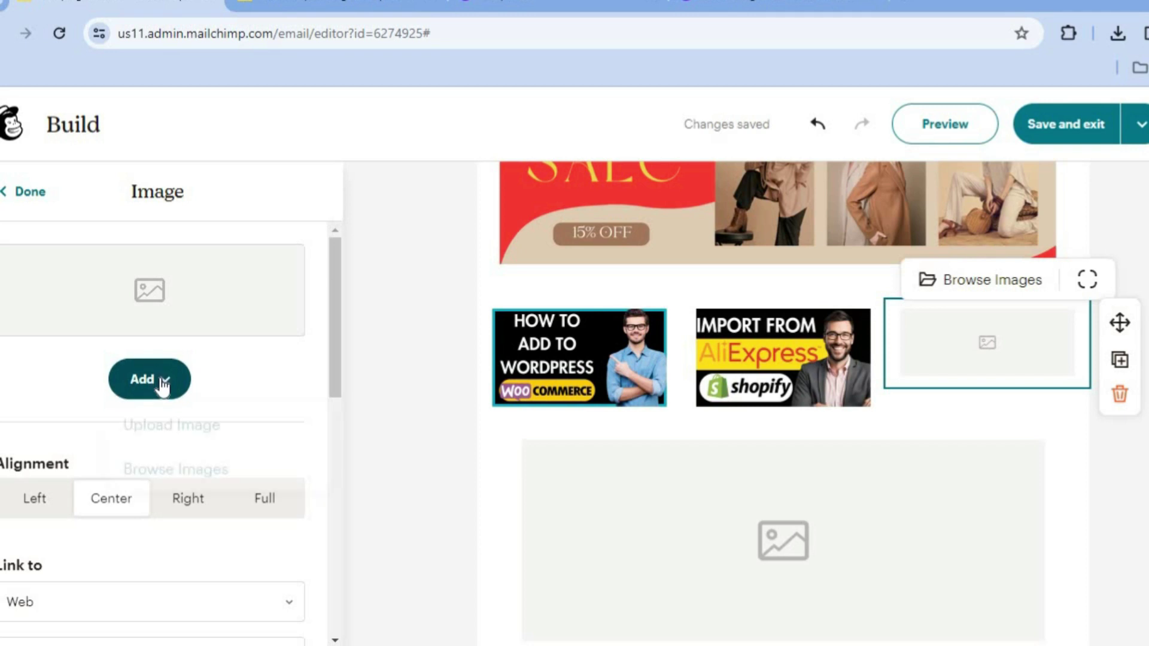
pyautogui.click(208, 437)
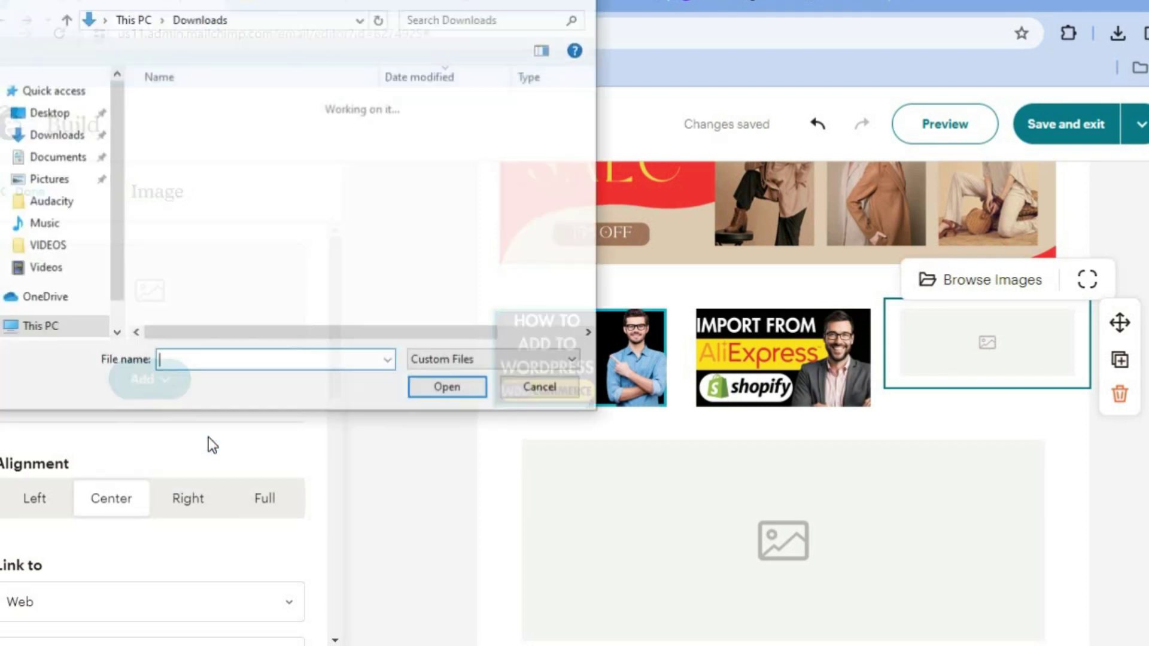
pyautogui.moveTo(264, 217); pyautogui.dragTo(960, 310)
pyautogui.click(449, 388)
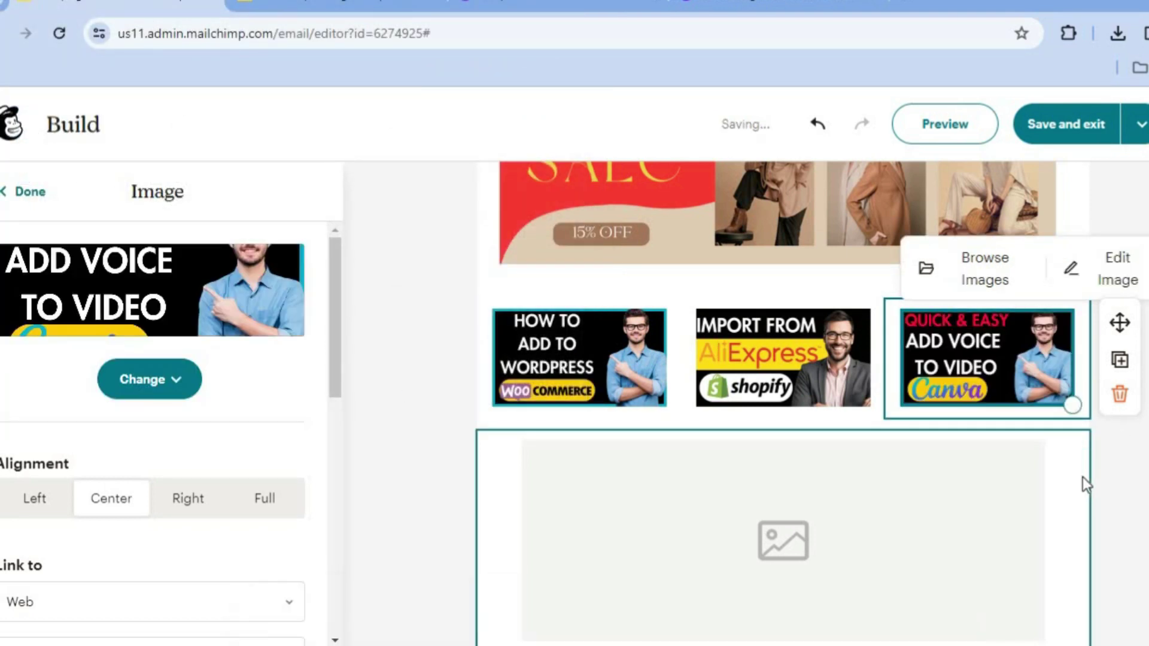
pyautogui.click(29, 196)
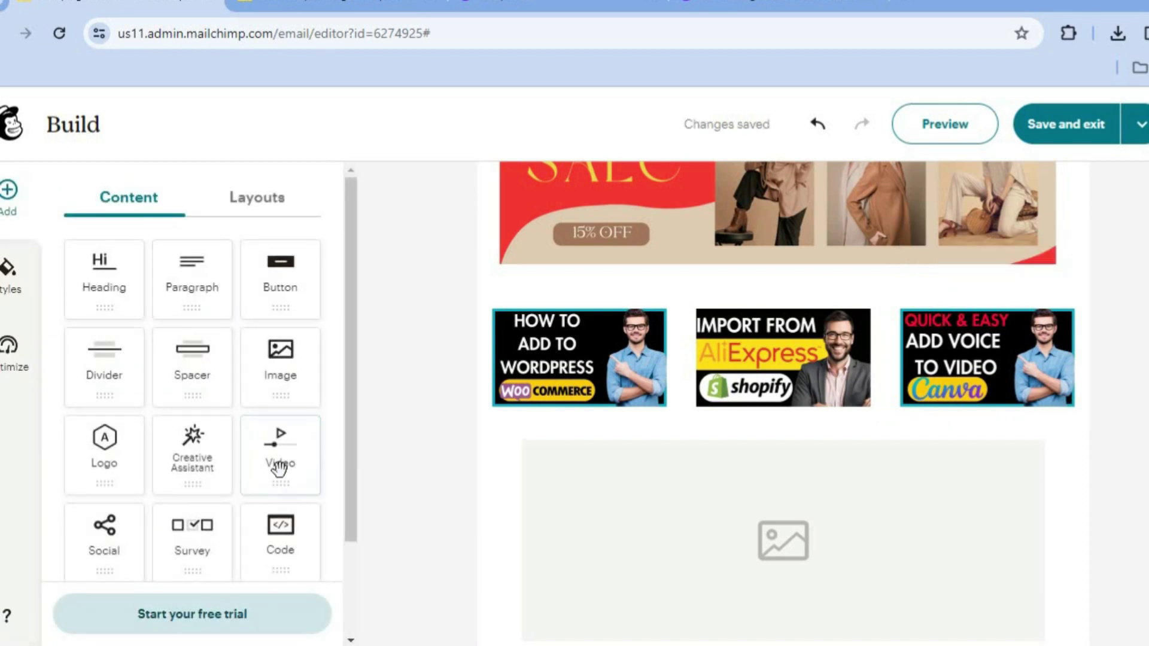
# - Add a button block under the WooCommerce image in the first column and look through its link type options
pyautogui.moveTo(286, 299); pyautogui.dragTo(578, 404)
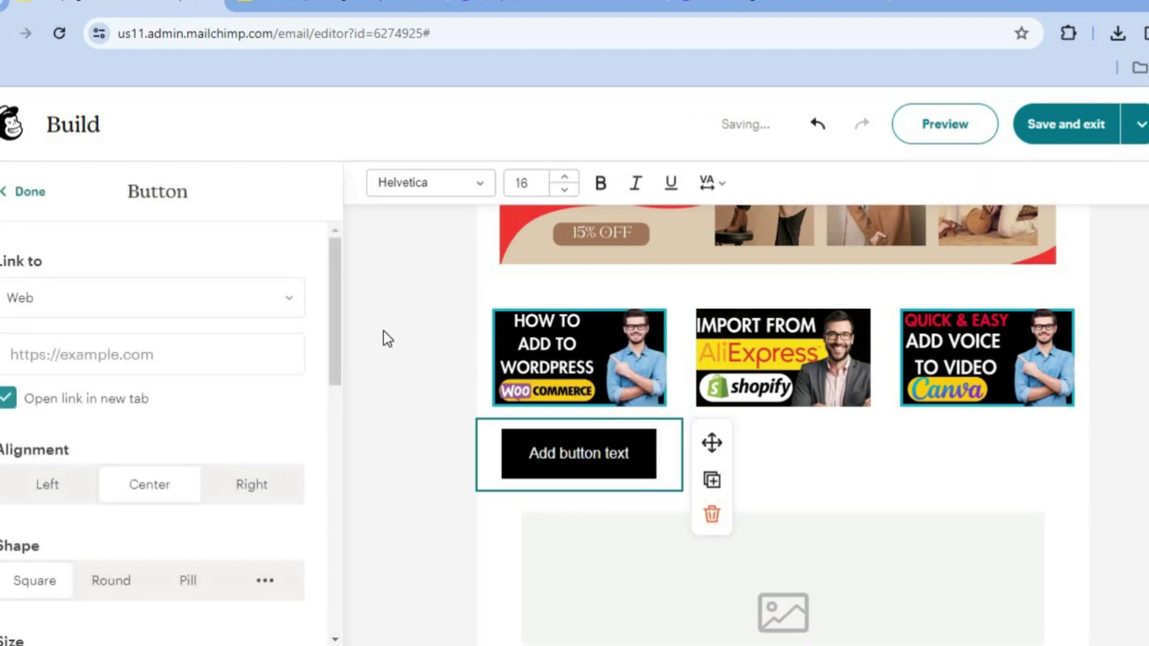
pyautogui.click(243, 363)
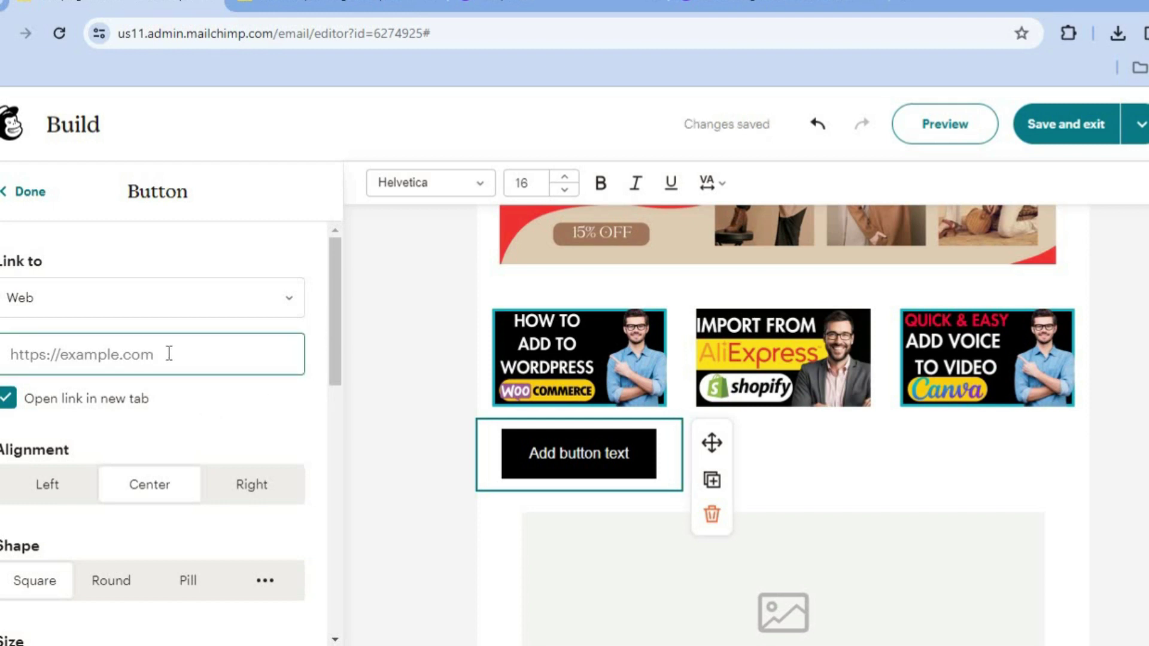
pyautogui.click(512, 434)
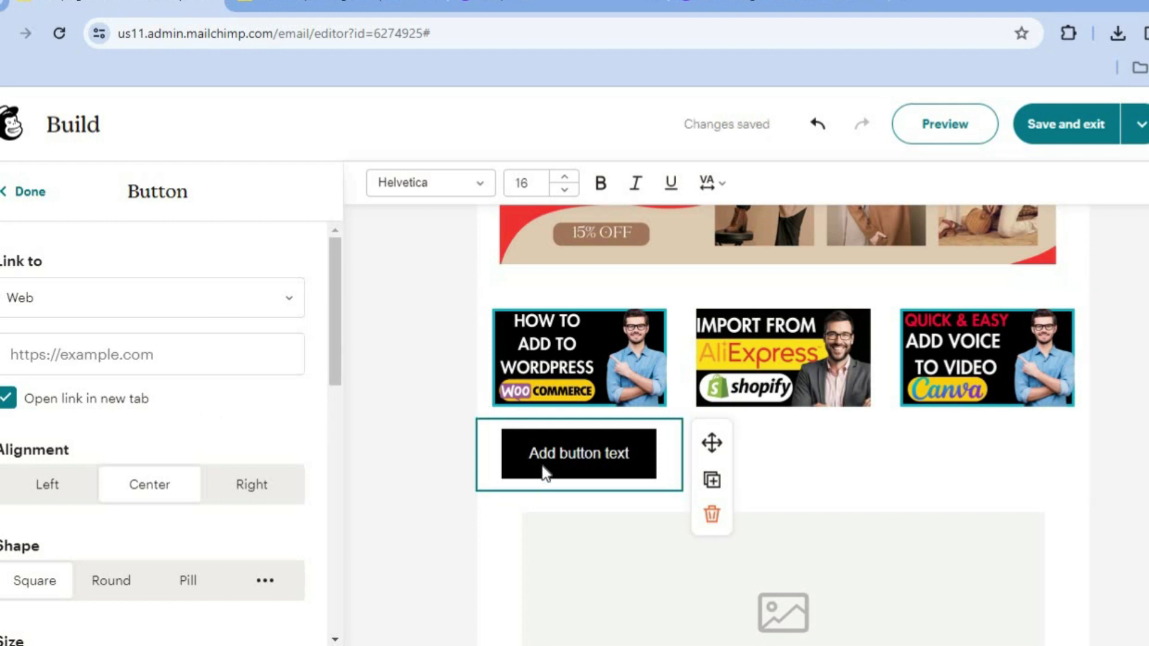
pyautogui.click(225, 312)
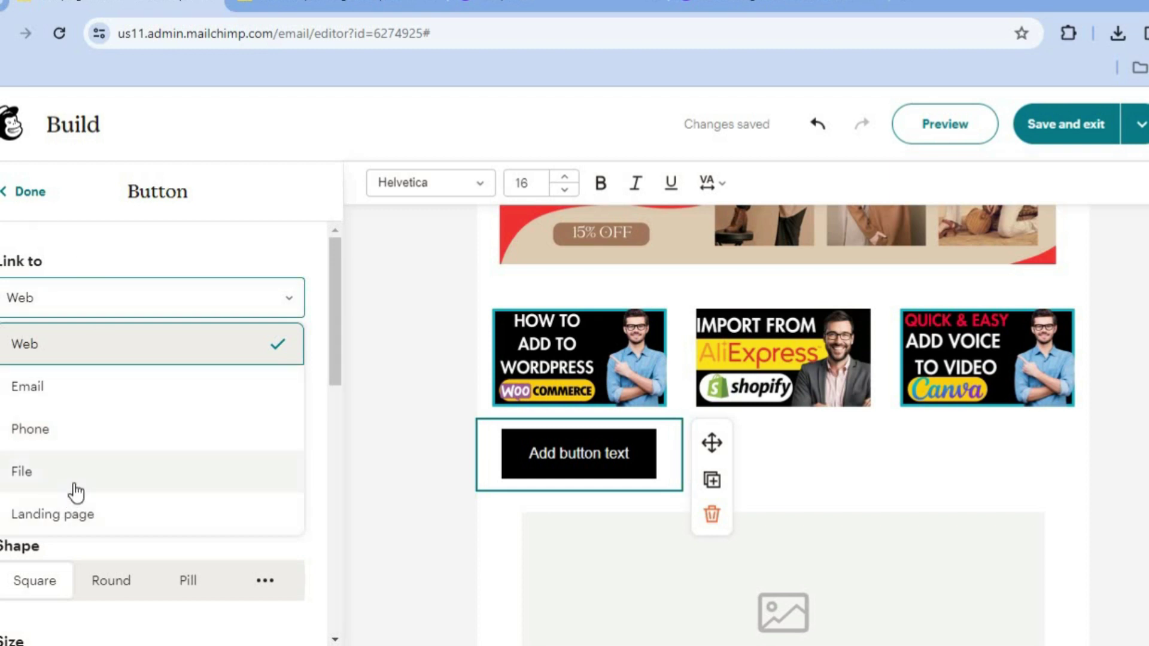
pyautogui.click(13, 202)
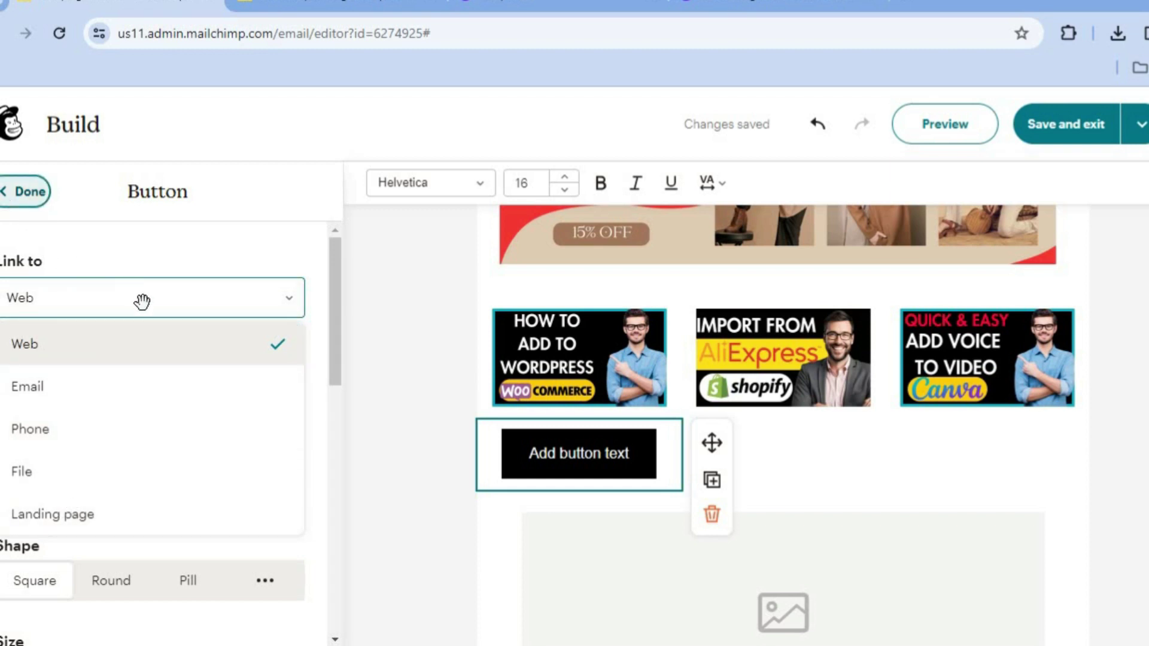
# - Add one button block under the AliExpress Shopify image and another under the Canva image
pyautogui.moveTo(294, 276); pyautogui.dragTo(777, 448)
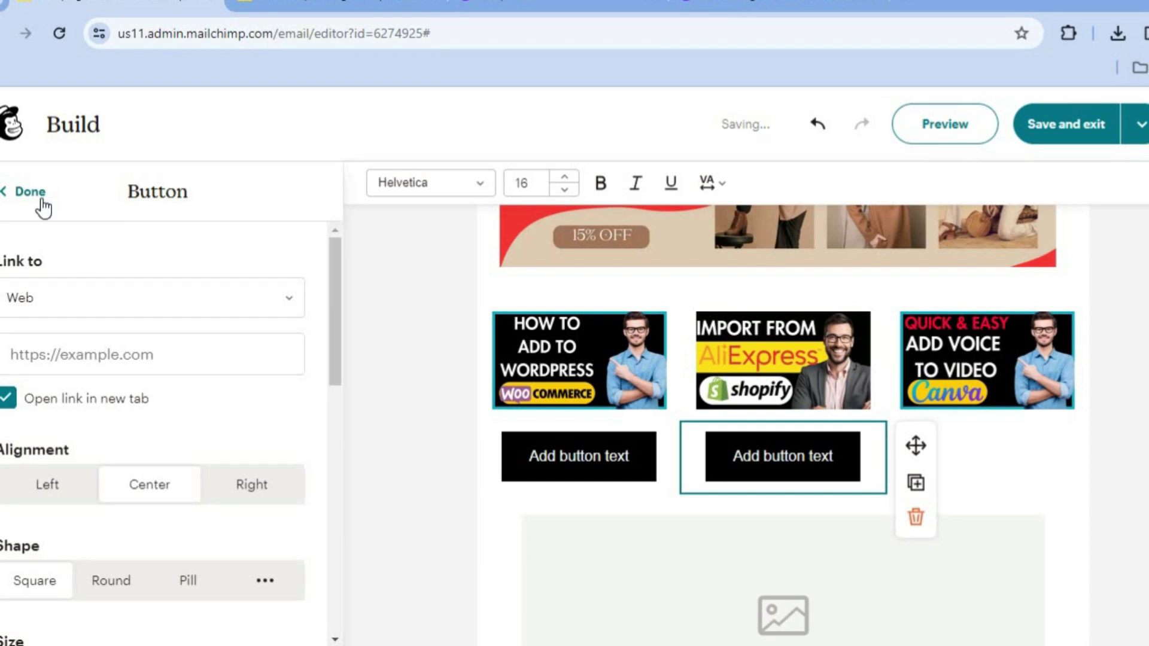
pyautogui.click(30, 193)
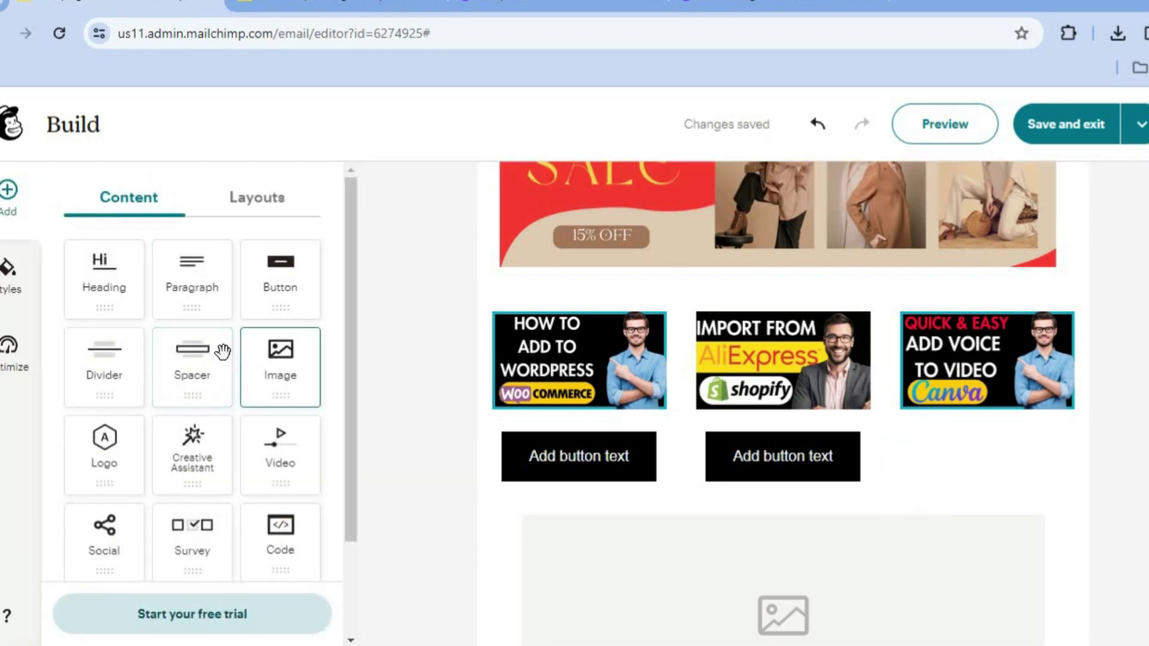
pyautogui.moveTo(295, 277); pyautogui.dragTo(961, 425)
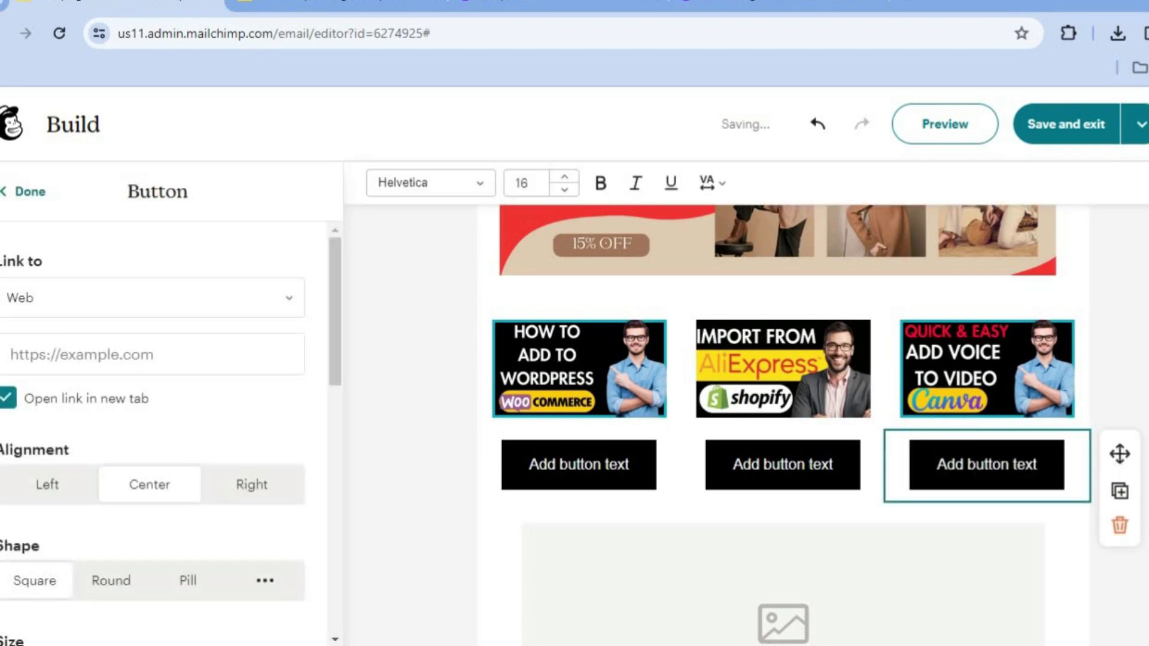
pyautogui.scroll(2, 778, 419)
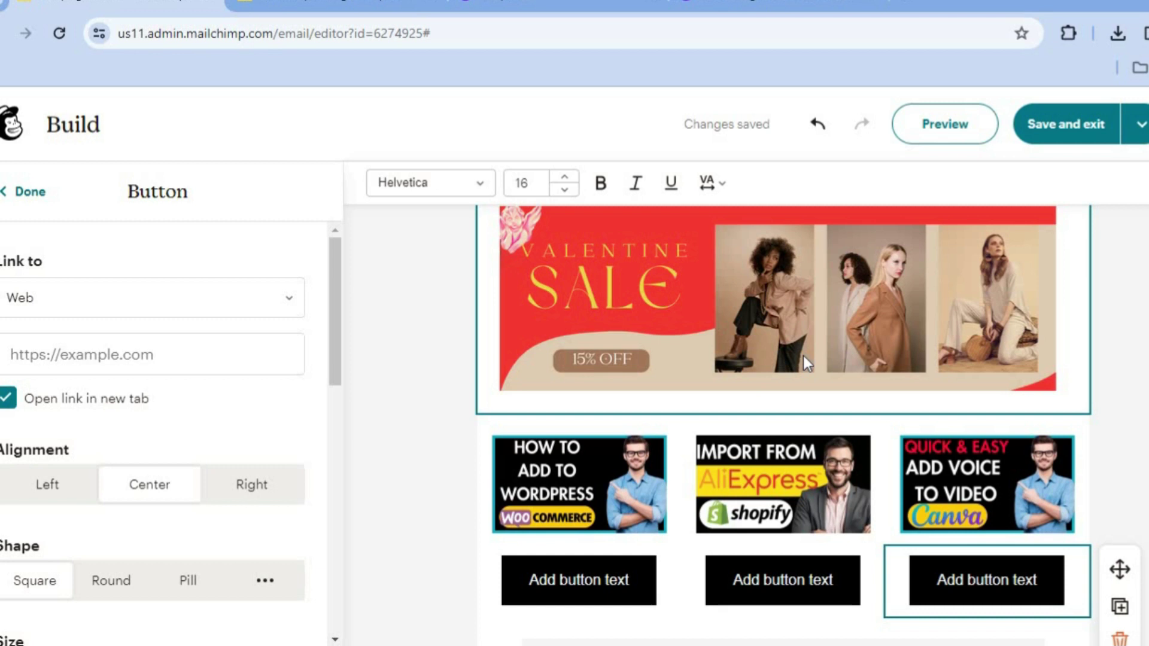
pyautogui.click(14, 195)
# - Insert a social block with Facebook, Instagram and X links between the header banner and the row of three images
pyautogui.moveTo(354, 373); pyautogui.dragTo(352, 462)
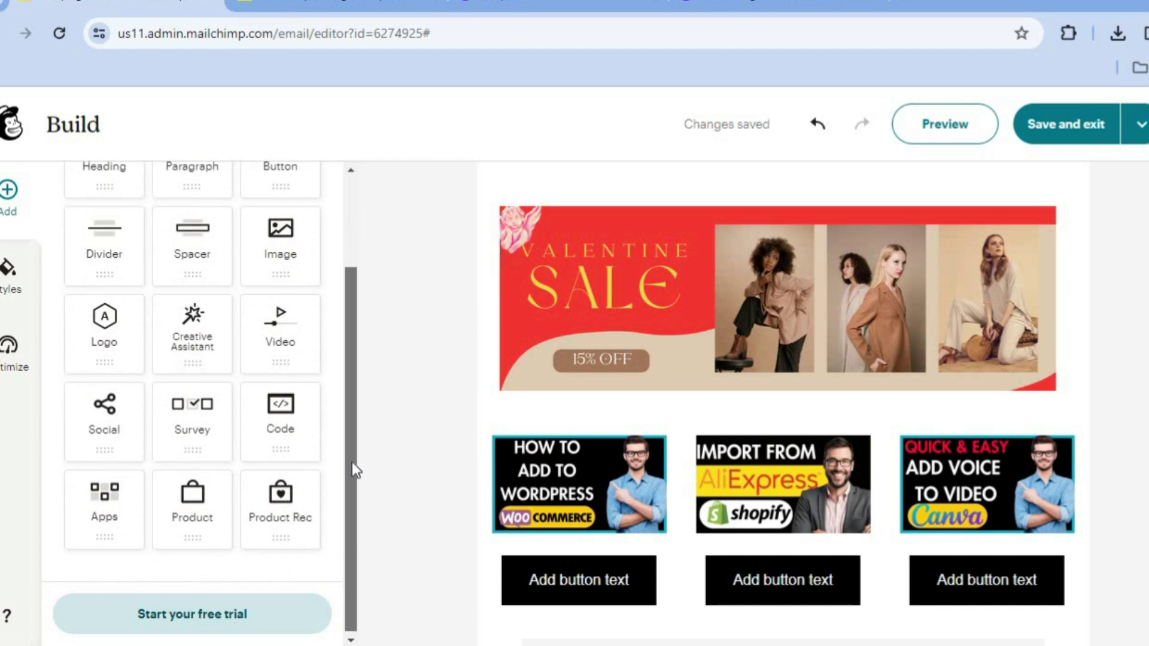
pyautogui.moveTo(107, 416); pyautogui.dragTo(773, 394)
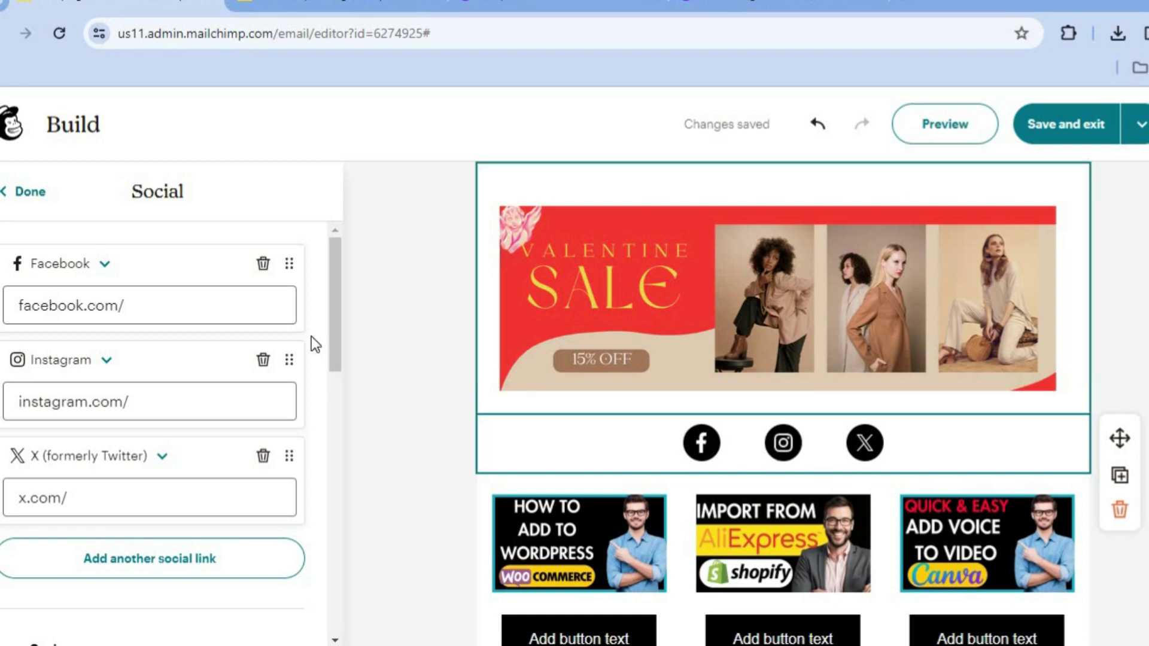
pyautogui.click(175, 303)
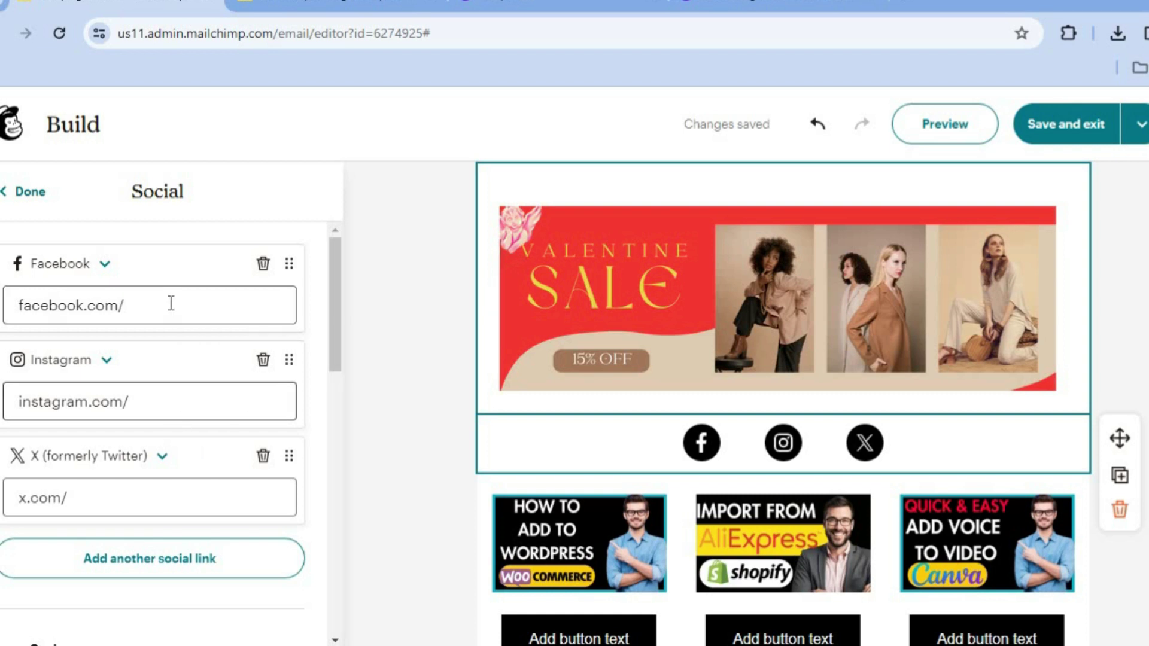
# - Close the social block's settings and add an empty paragraph block between the three buttons and the image placeholder
pyautogui.click(27, 192)
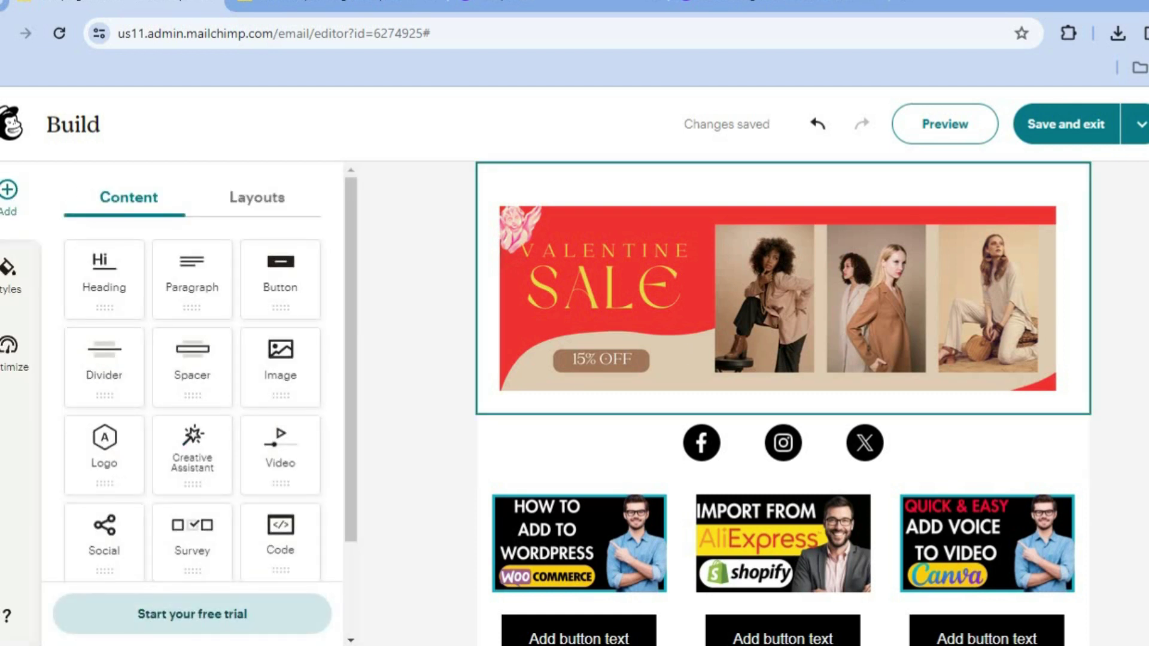
pyautogui.scroll(-6, 994, 387)
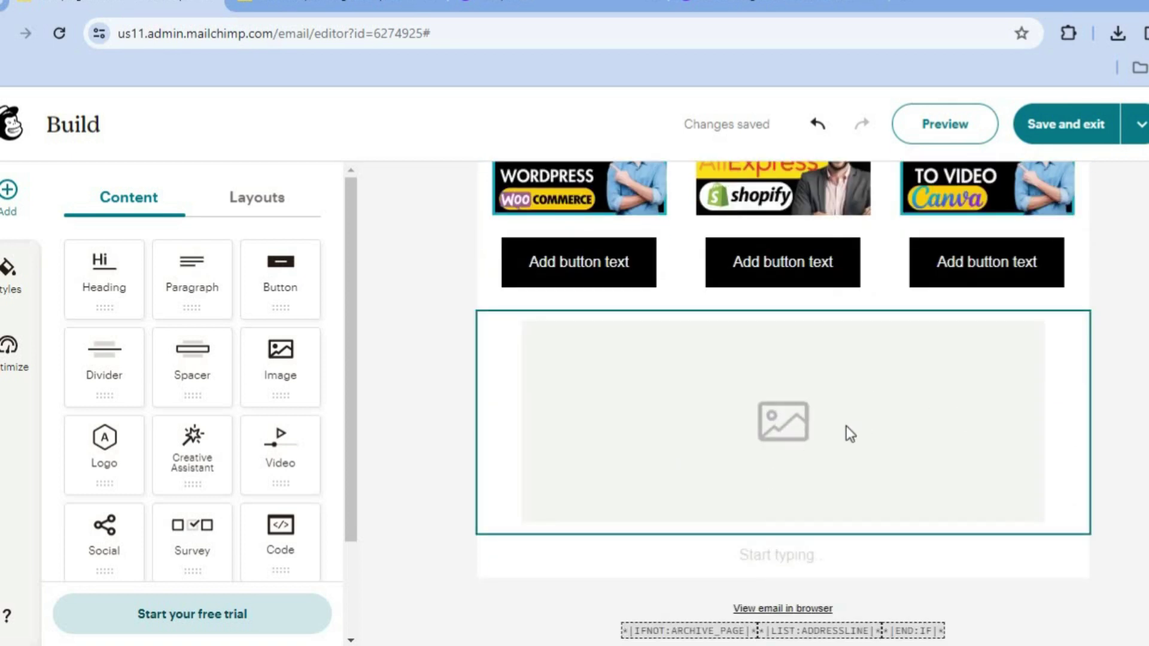
pyautogui.moveTo(183, 289); pyautogui.dragTo(640, 331)
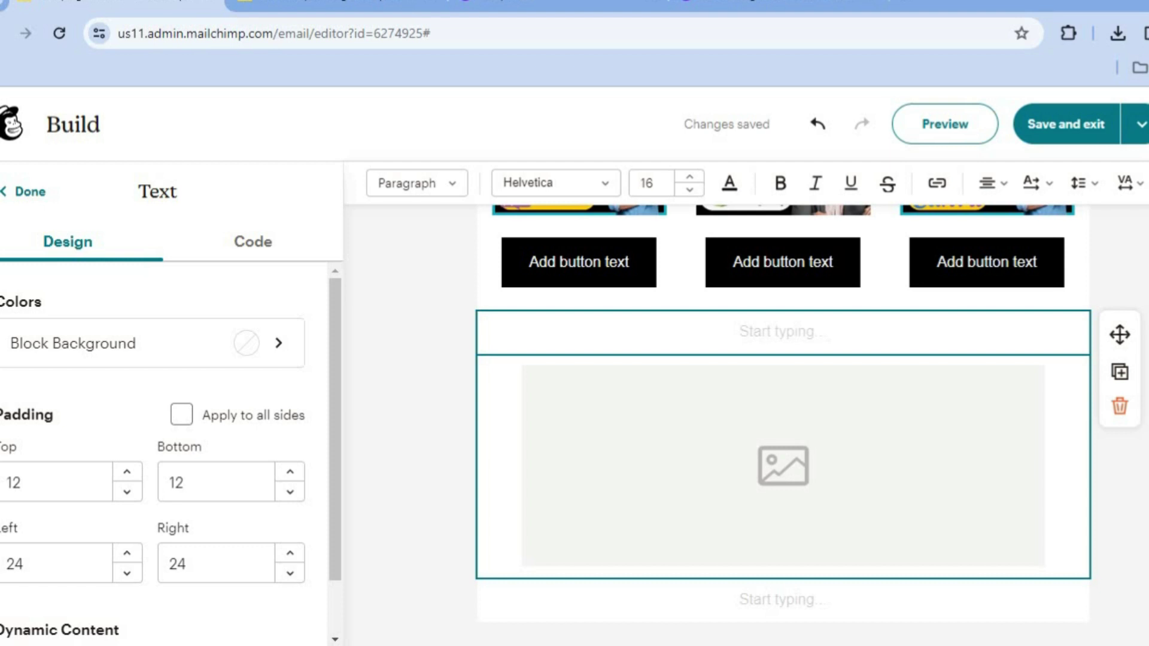
pyautogui.scroll(6, 778, 419)
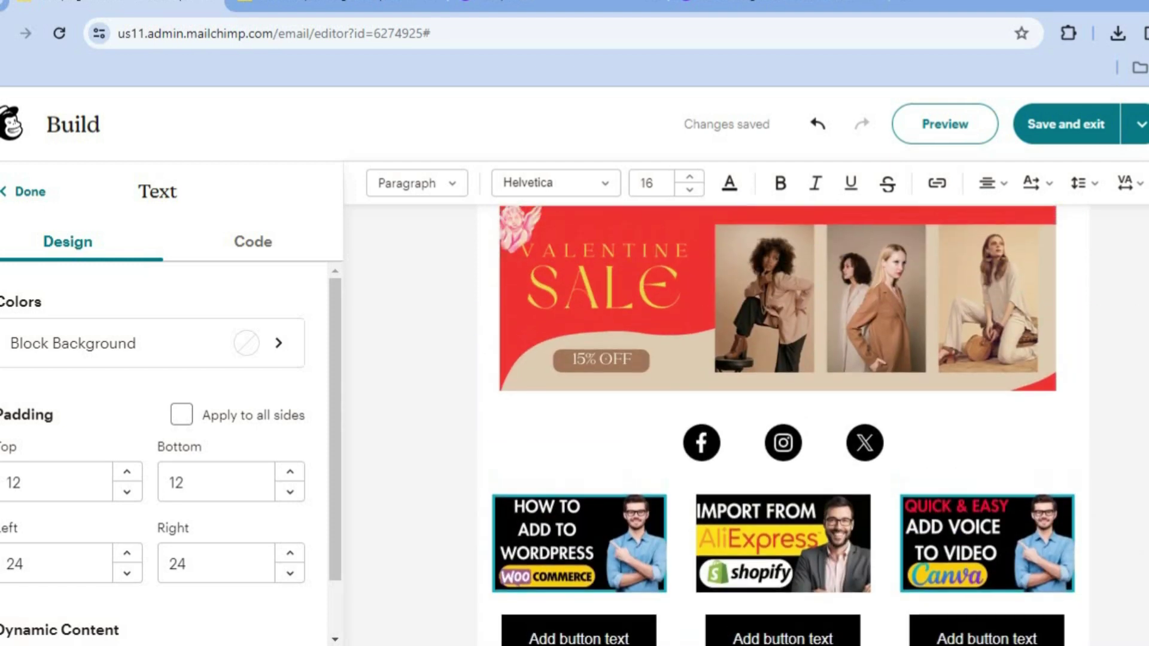
pyautogui.scroll(-6, 459, 379)
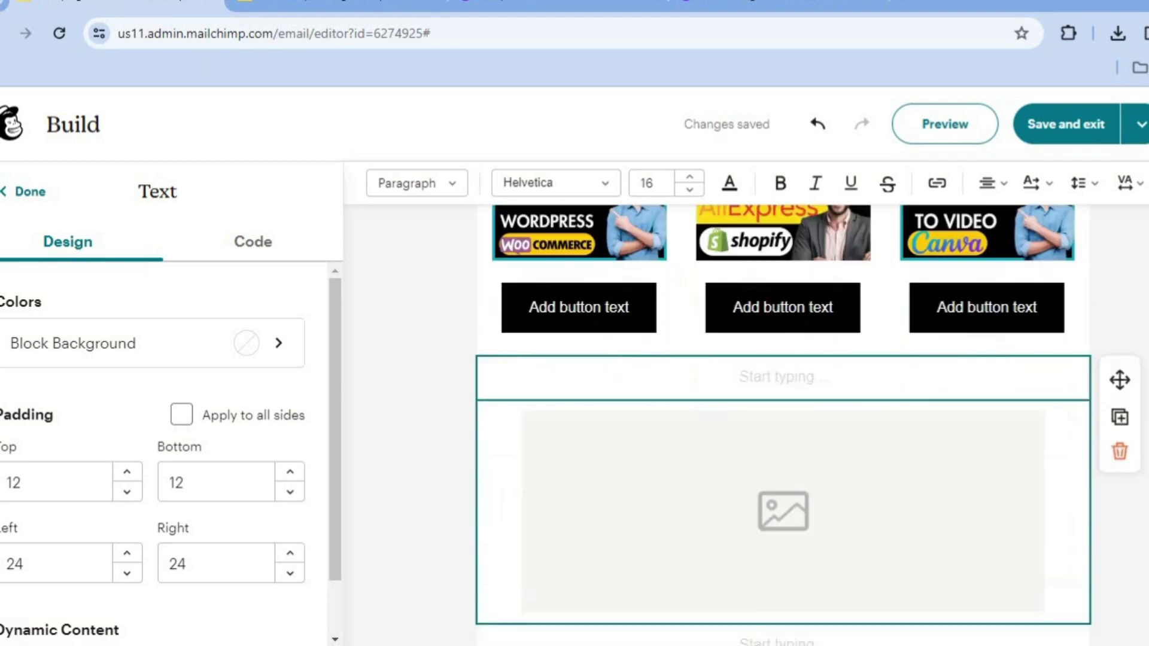
pyautogui.click(27, 193)
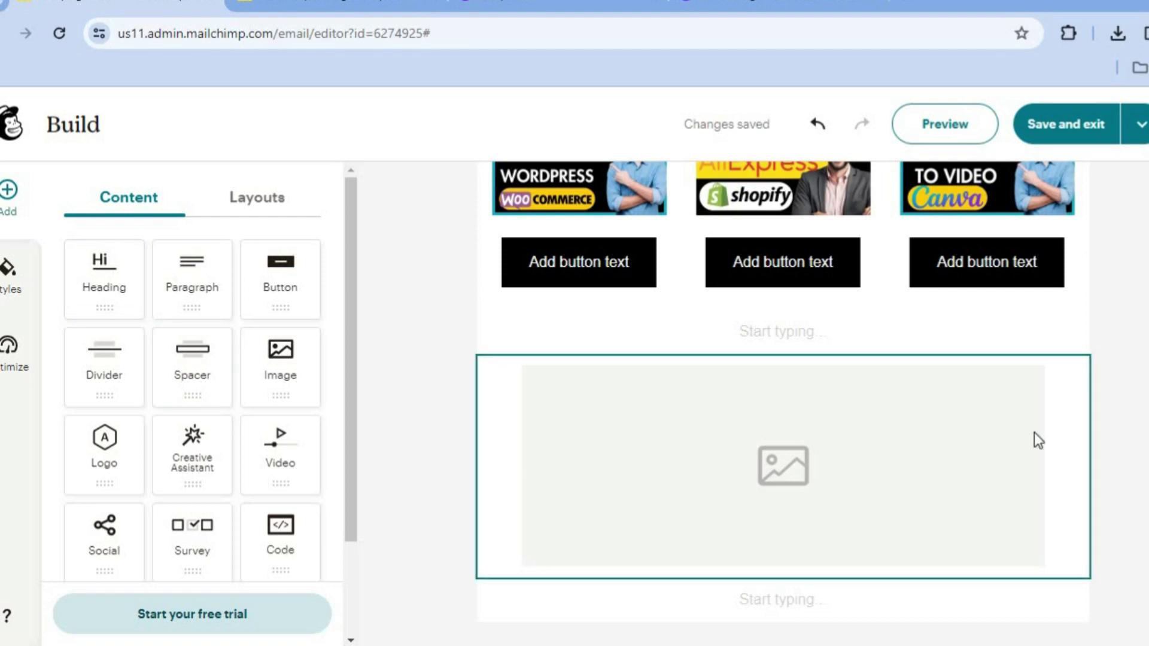
# - Examine the Valentine sale banner's settings, including its padding, alt text and web link address
pyautogui.scroll(6, 783, 419)
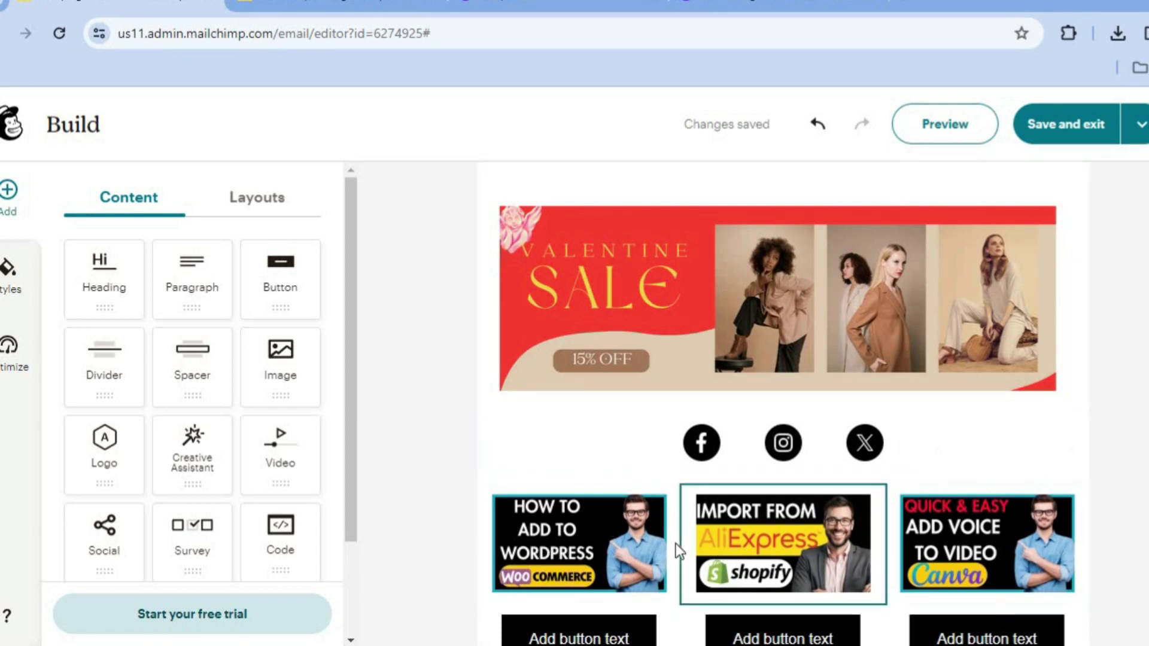
pyautogui.click(820, 286)
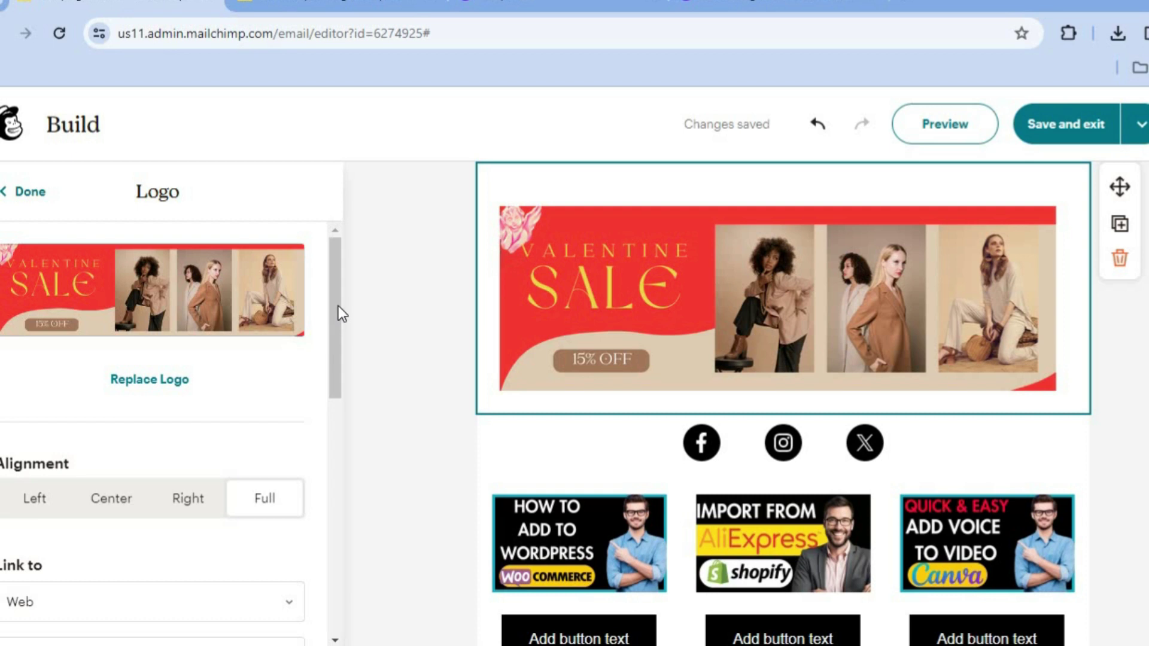
pyautogui.scroll(-6, 315, 479)
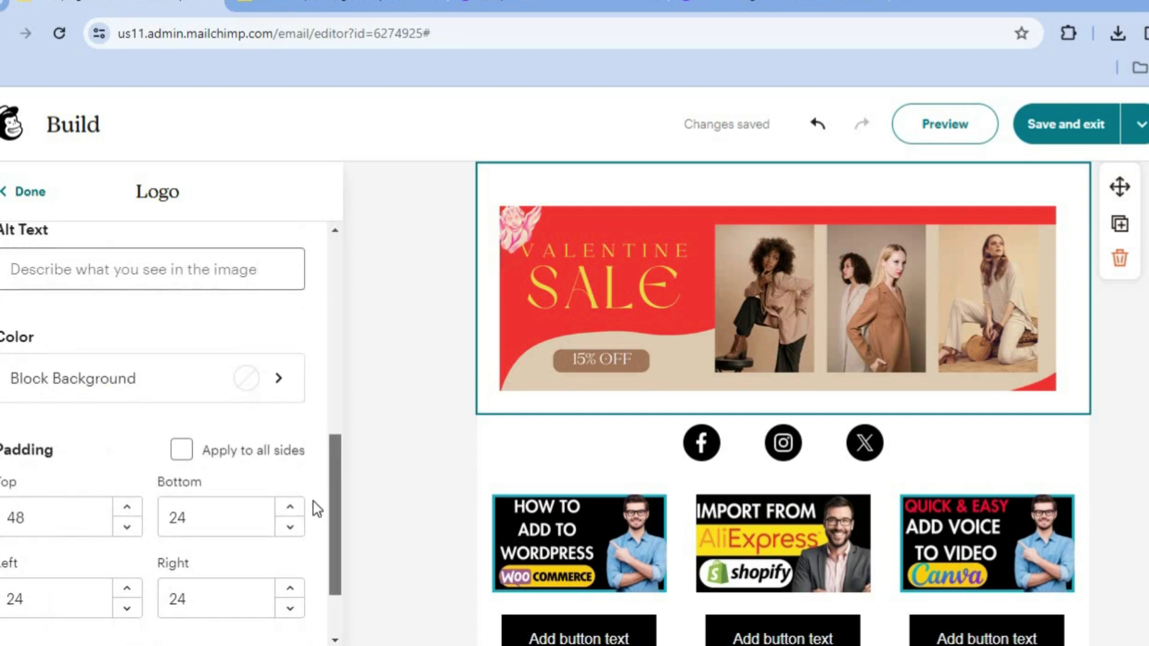
pyautogui.scroll(1, 319, 437)
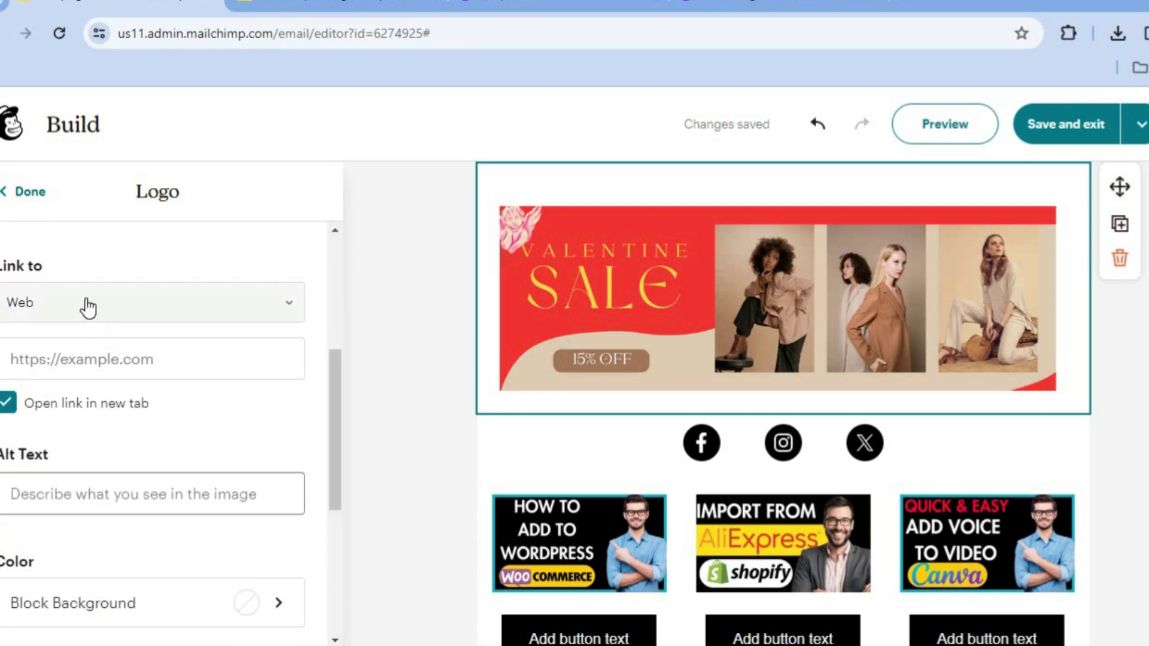
pyautogui.click(134, 368)
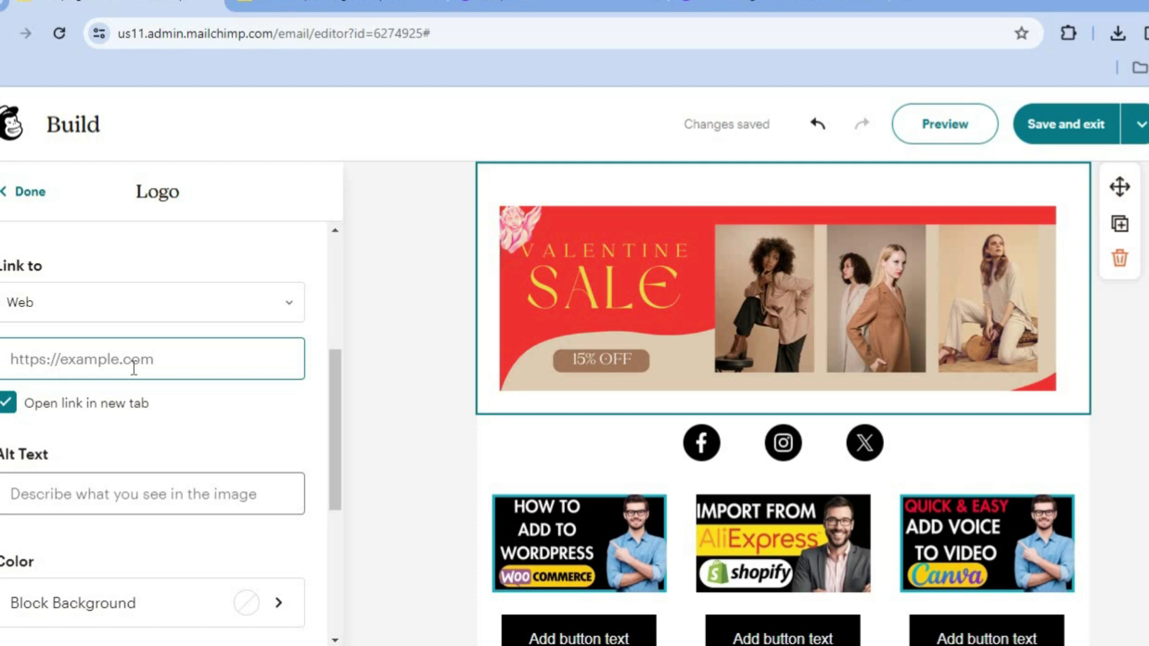
# - Check the web link settings of the WooCommerce image and the block settings of the Canva image
pyautogui.click(540, 542)
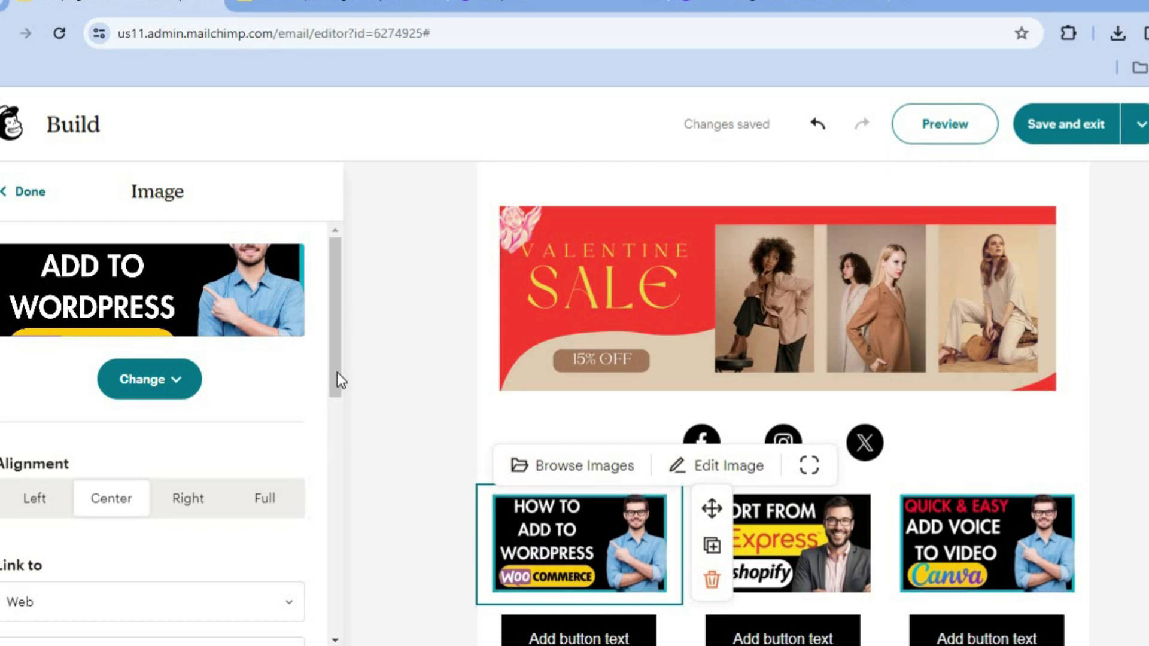
pyautogui.scroll(-2, 336, 419)
pyautogui.scroll(-3, 340, 426)
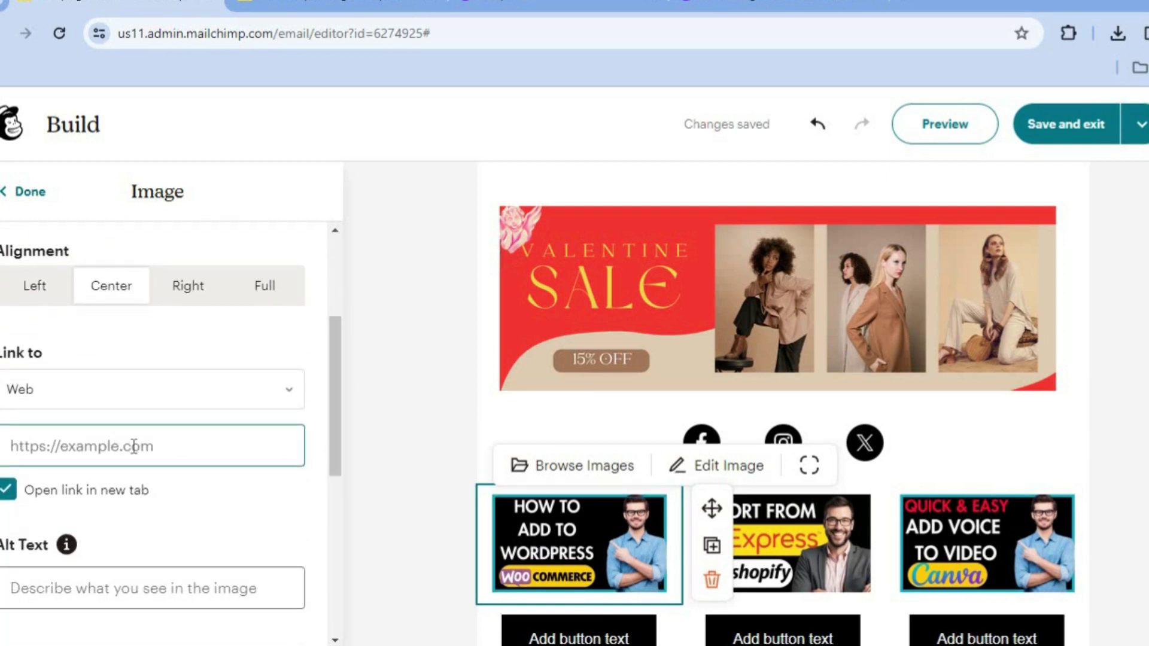
pyautogui.click(849, 529)
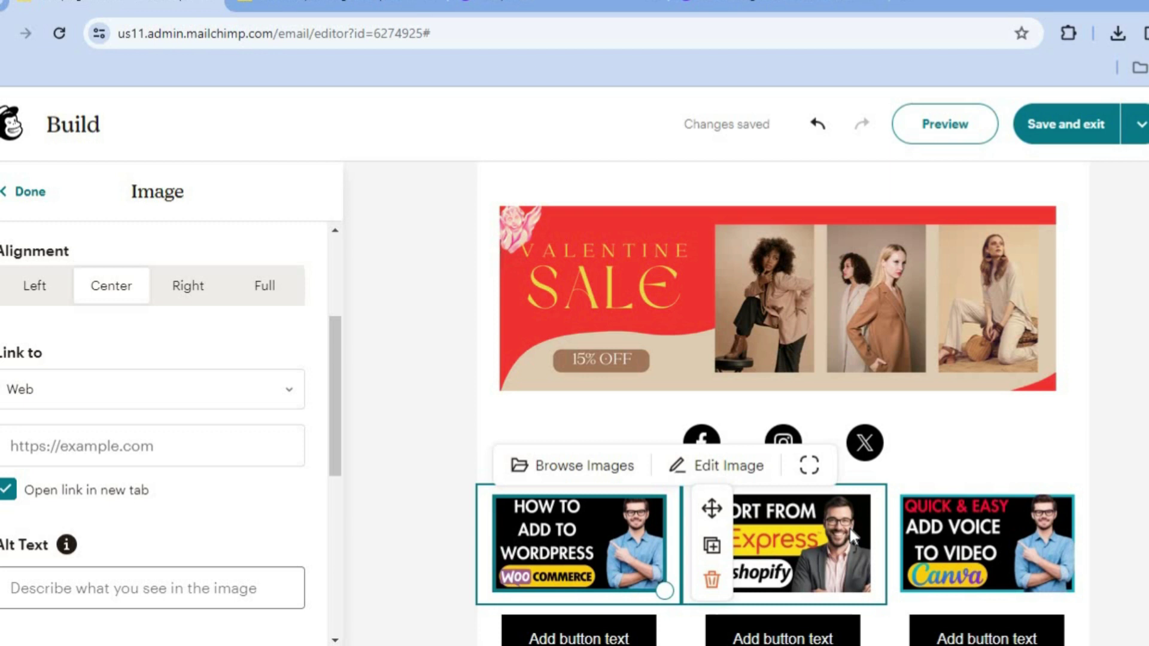
pyautogui.click(1036, 527)
pyautogui.scroll(-5, 1036, 527)
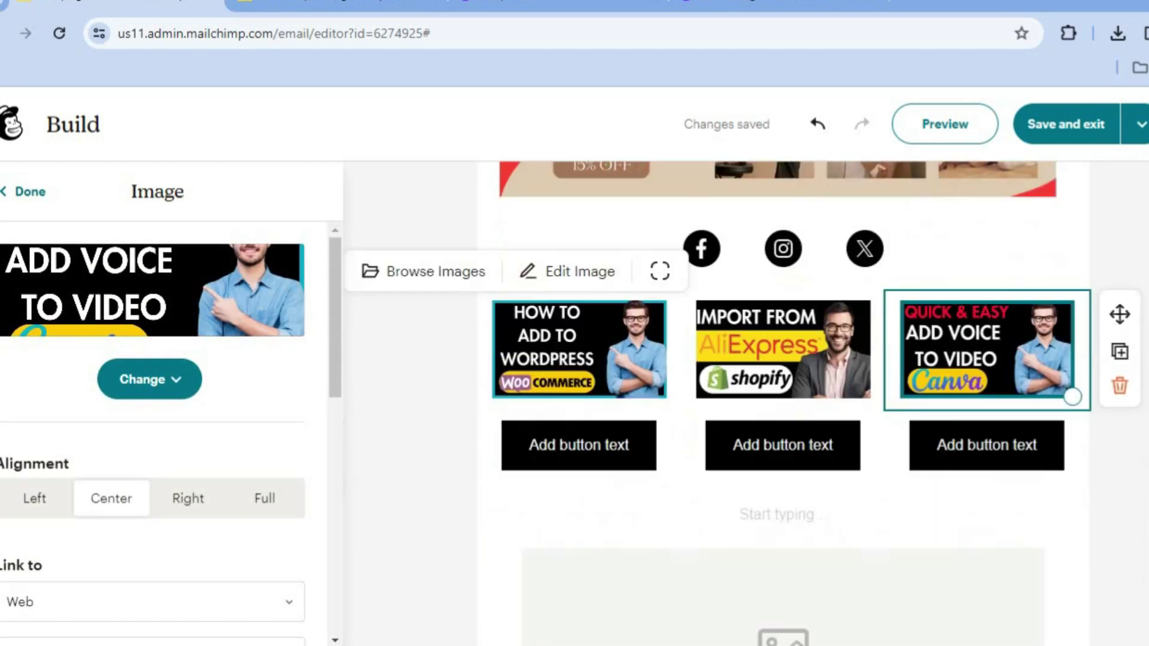
pyautogui.scroll(-1, 744, 379)
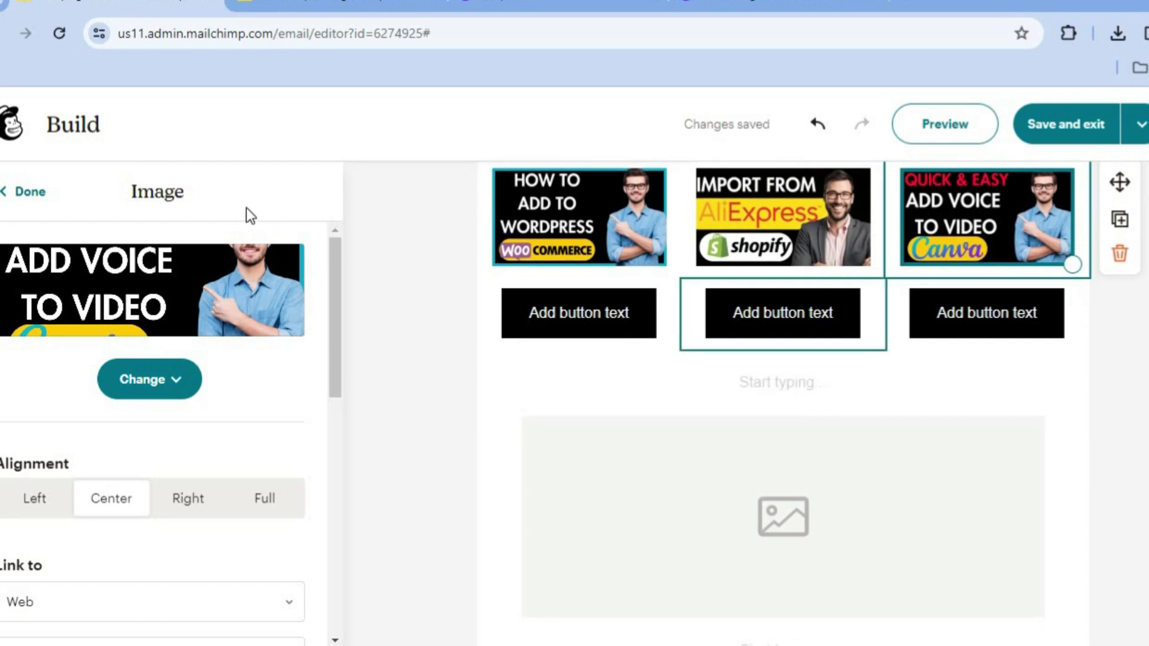
pyautogui.click(25, 191)
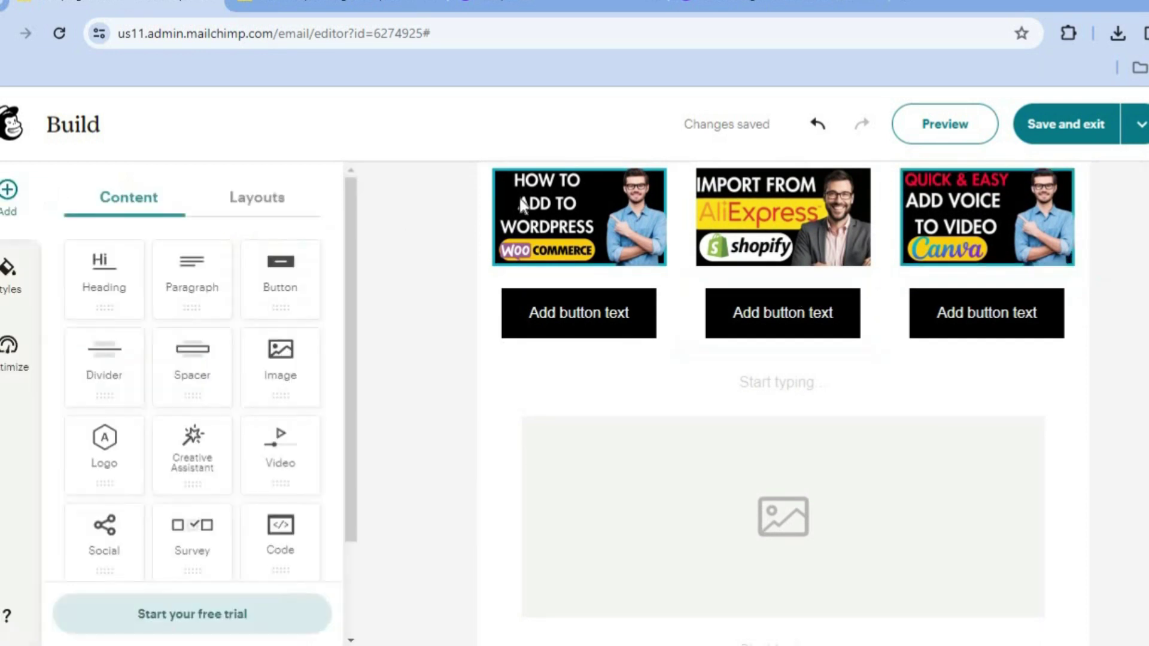
# - Preview the email in Desktop, Mobile and Inbox views, and return to the editor
pyautogui.click(952, 125)
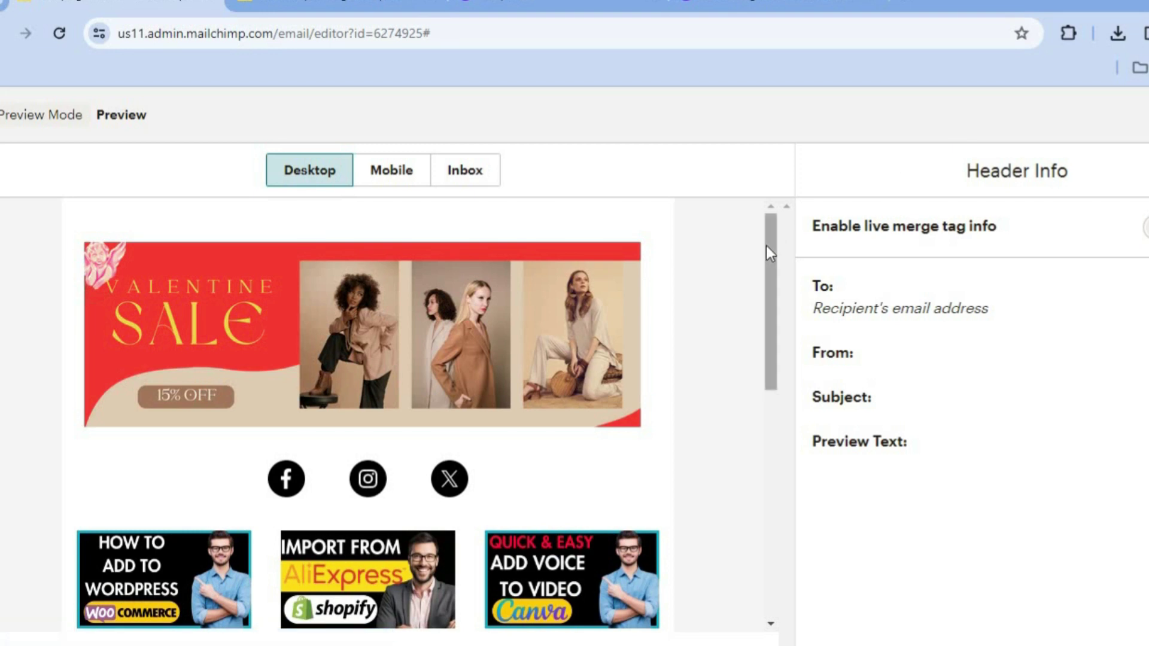
pyautogui.moveTo(767, 250); pyautogui.dragTo(773, 219)
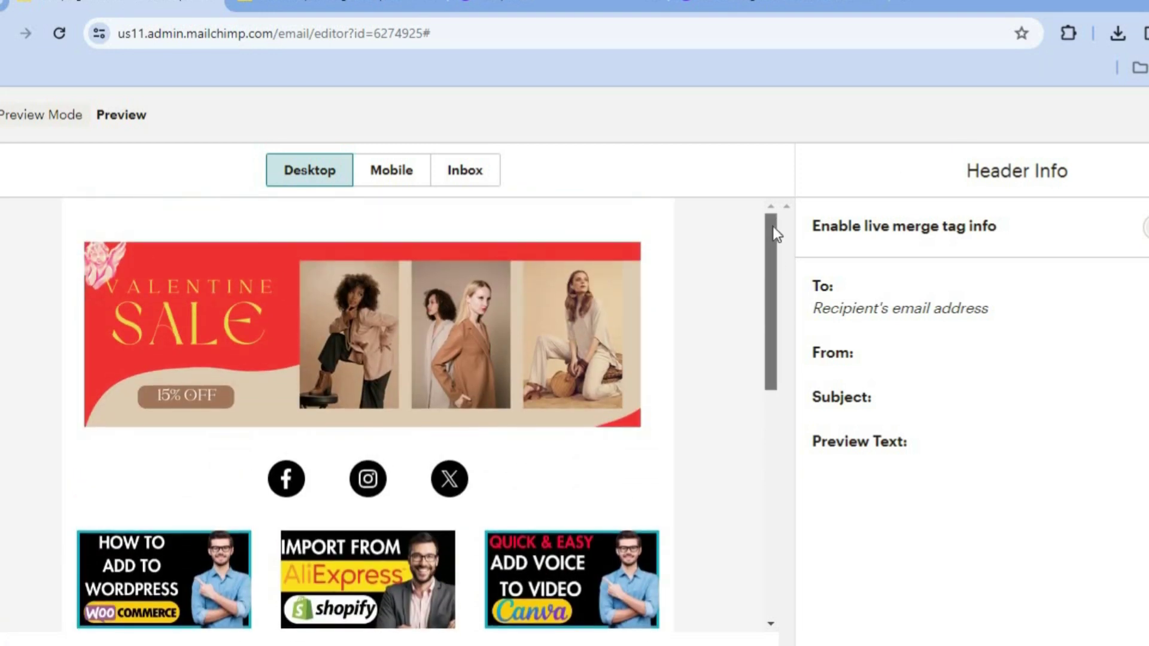
pyautogui.click(399, 179)
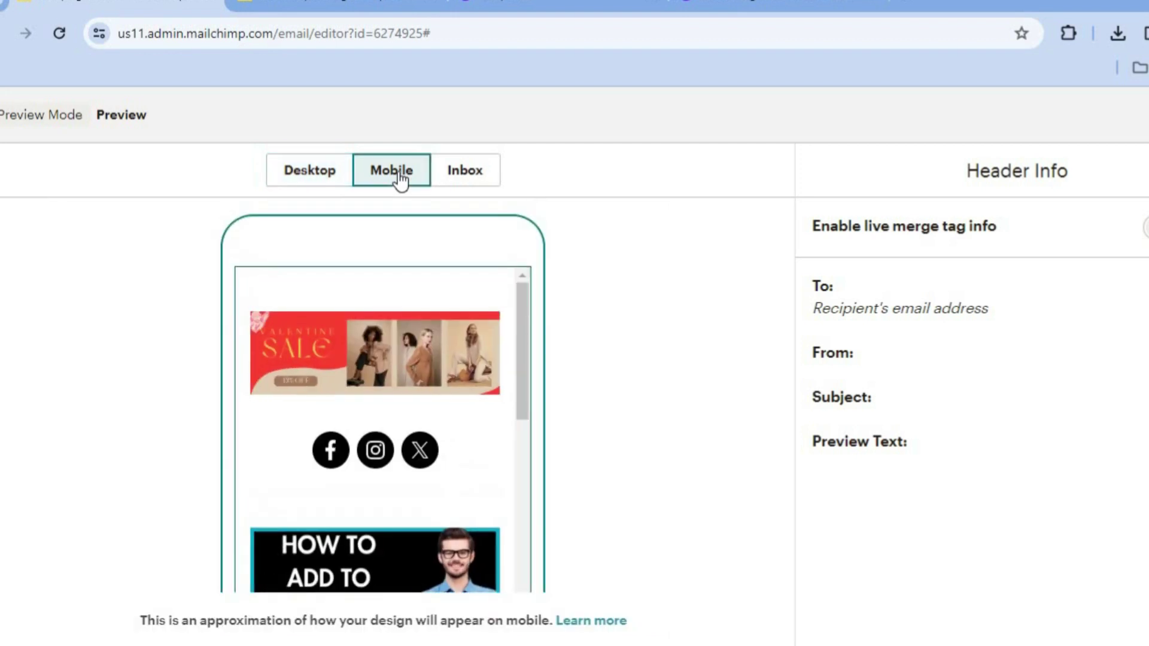
pyautogui.click(467, 178)
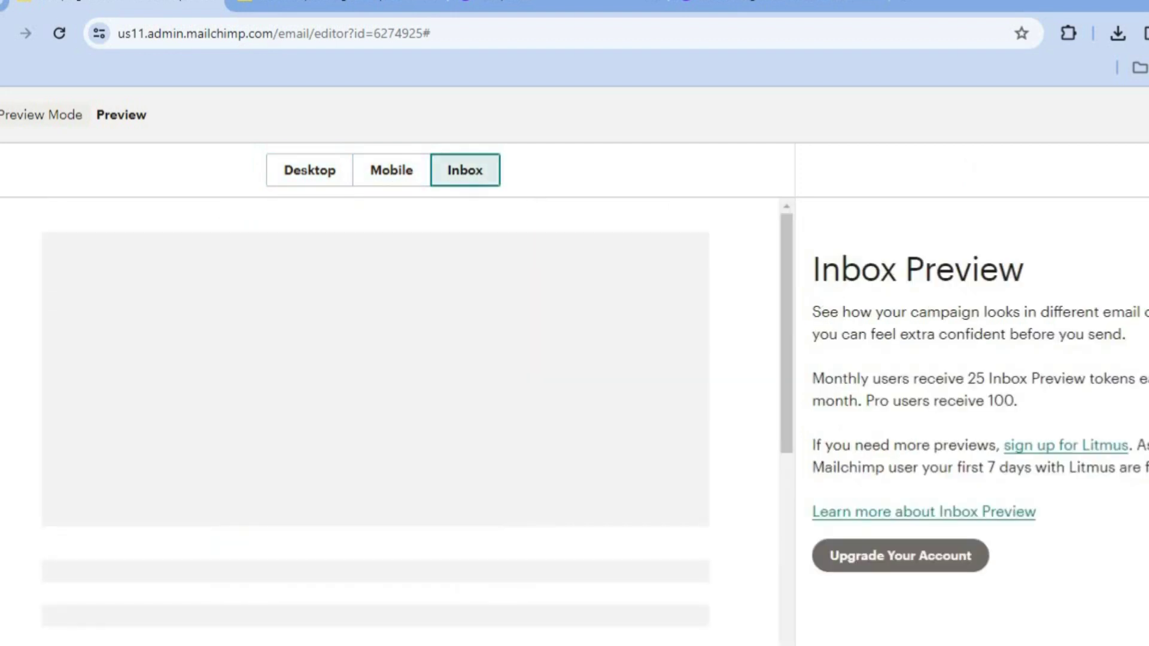
pyautogui.click(5, 114)
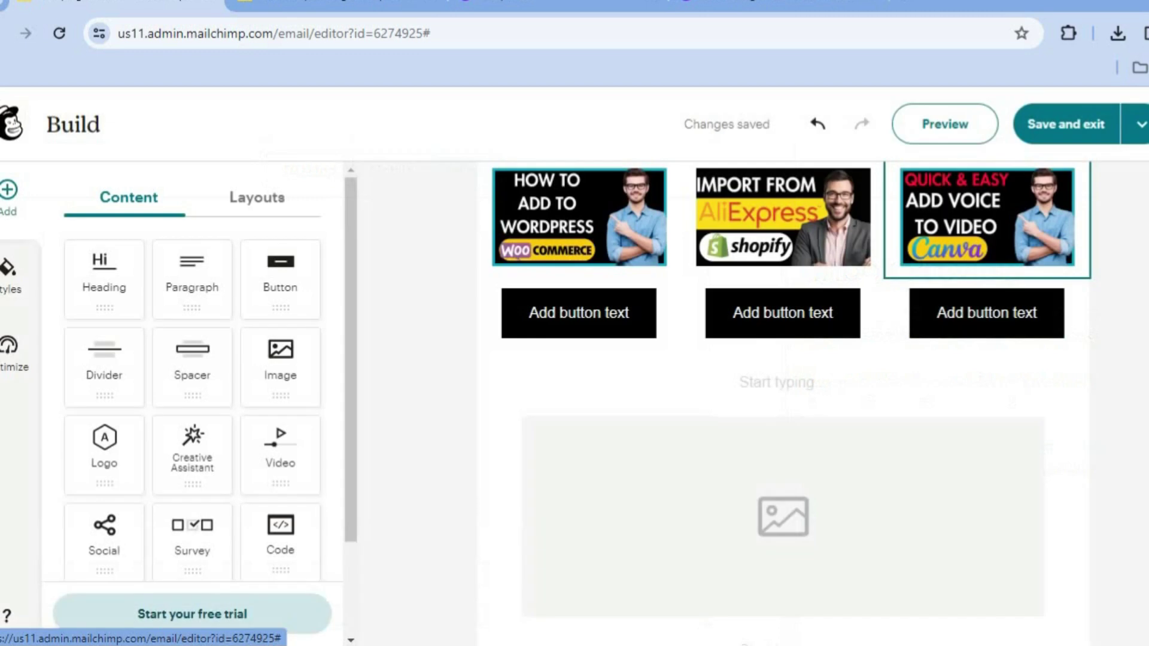
# - View the test email form and close it without sending anything
pyautogui.click(1140, 127)
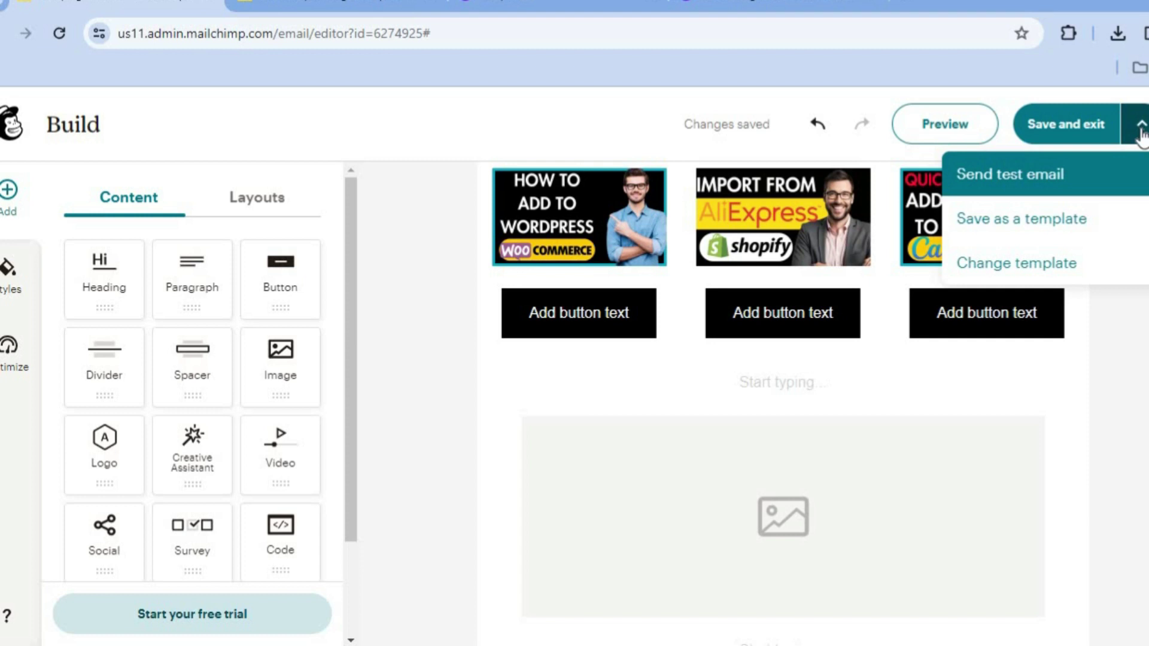
pyautogui.click(1026, 180)
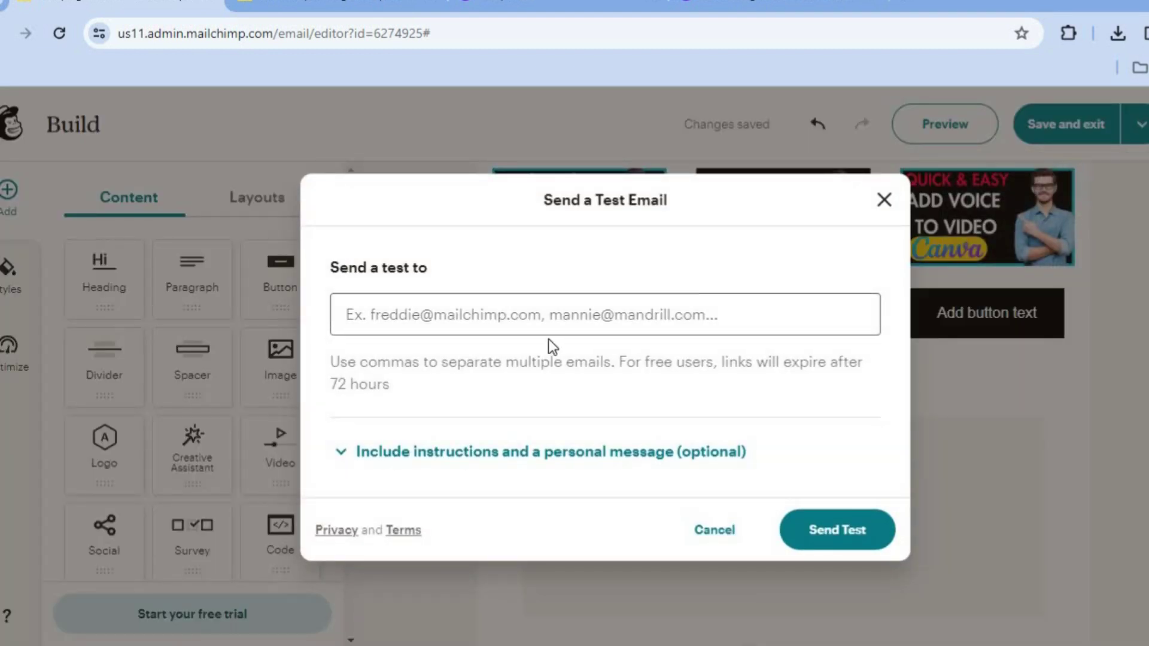
pyautogui.click(885, 201)
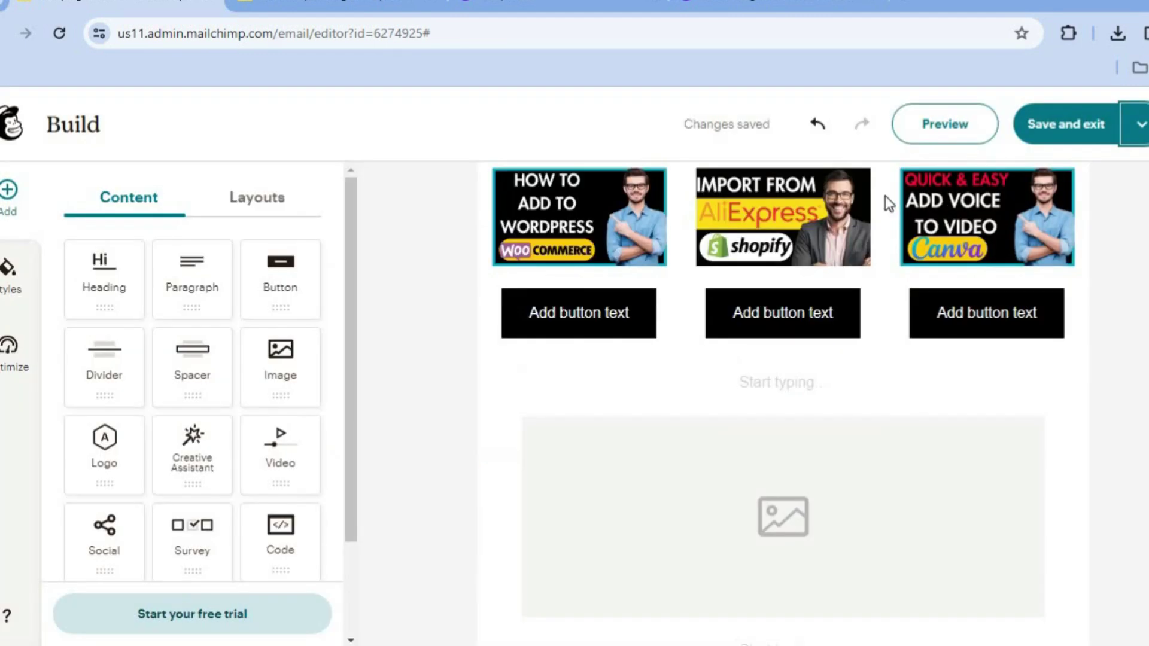
# - Save and exit the email design, and look at the campaign's recipient options without importing contacts
pyautogui.click(1069, 129)
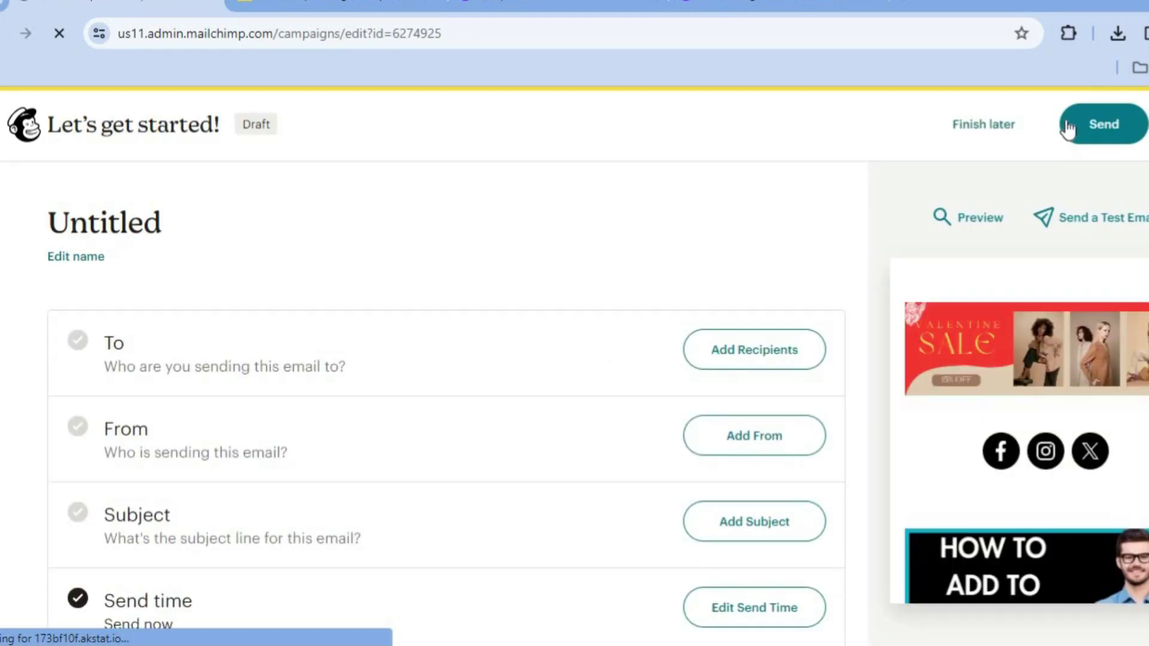
pyautogui.scroll(-2, 445, 419)
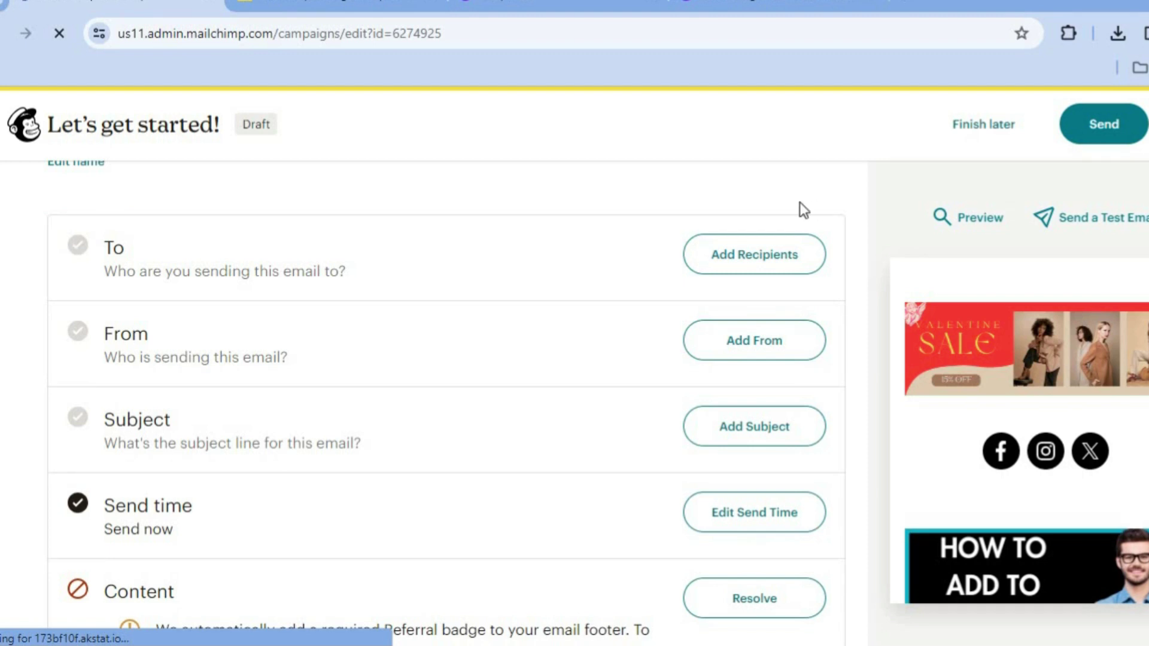
pyautogui.click(772, 256)
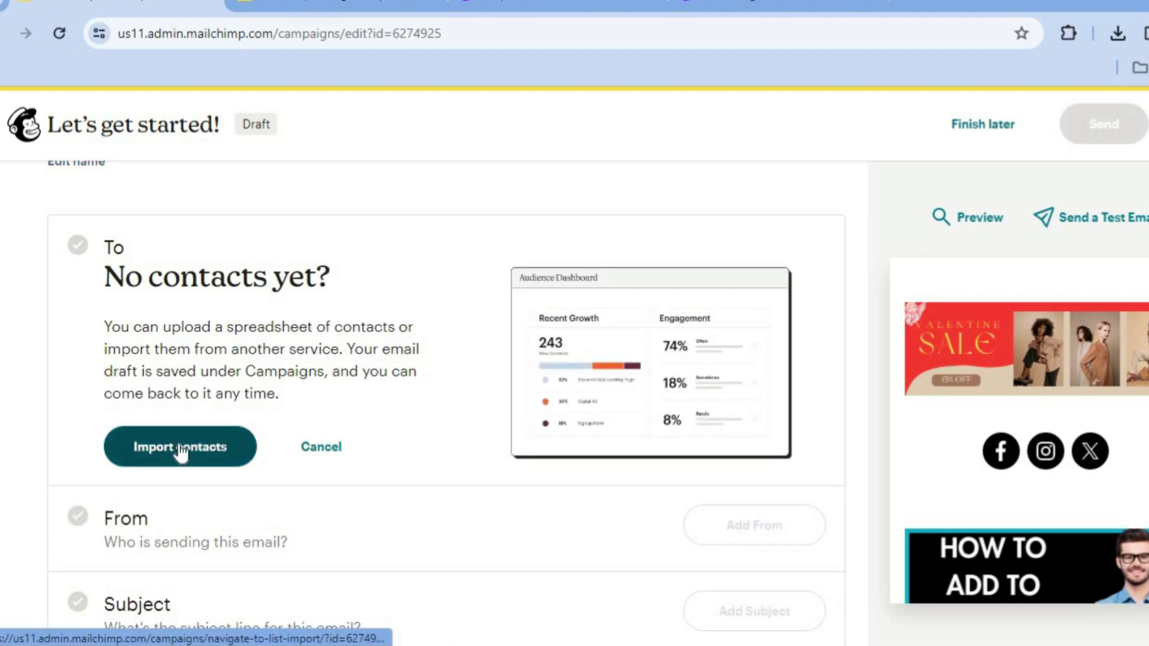
pyautogui.click(336, 440)
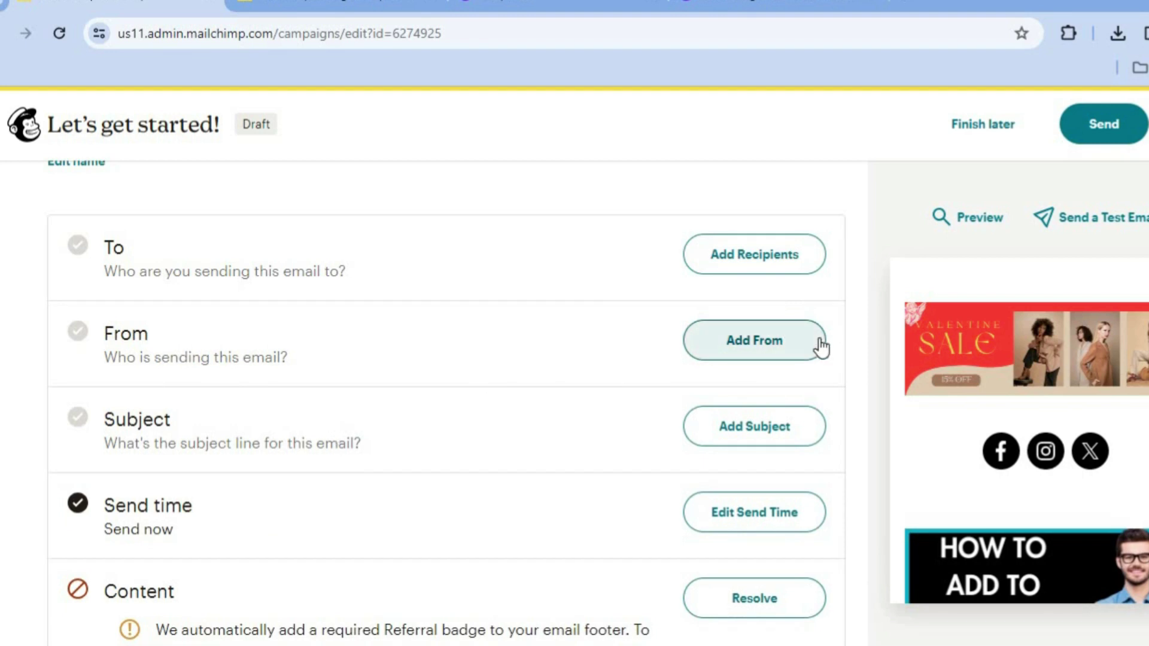
# - View the campaign's sender name and email address fields, and cancel without filling them in
pyautogui.click(791, 346)
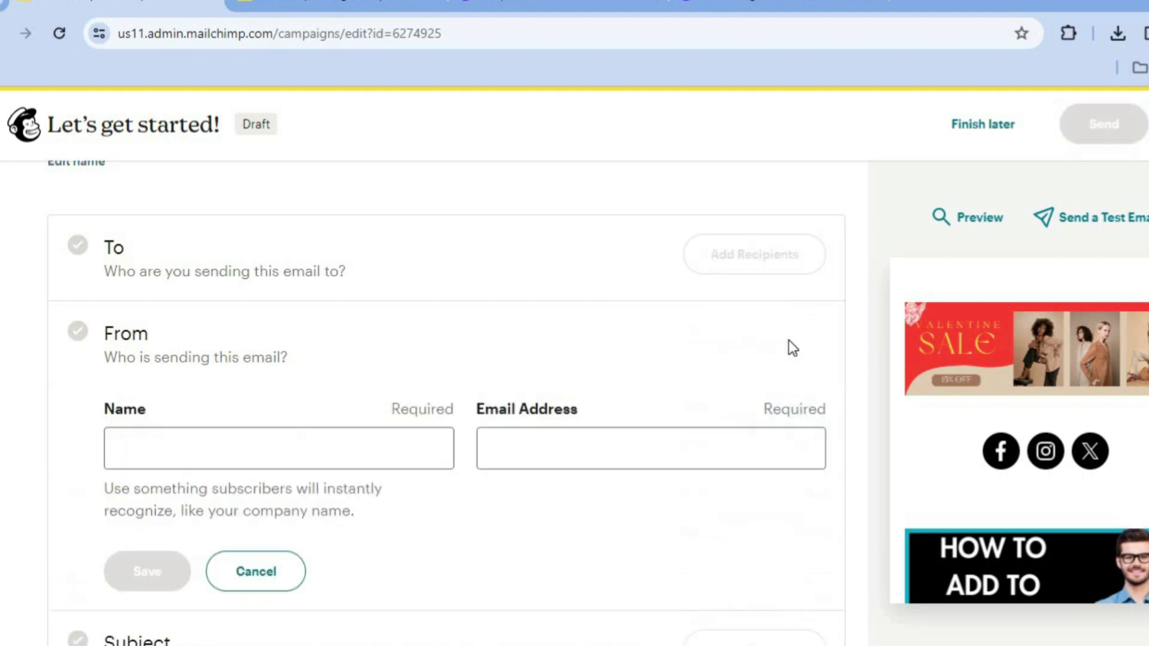
pyautogui.click(294, 444)
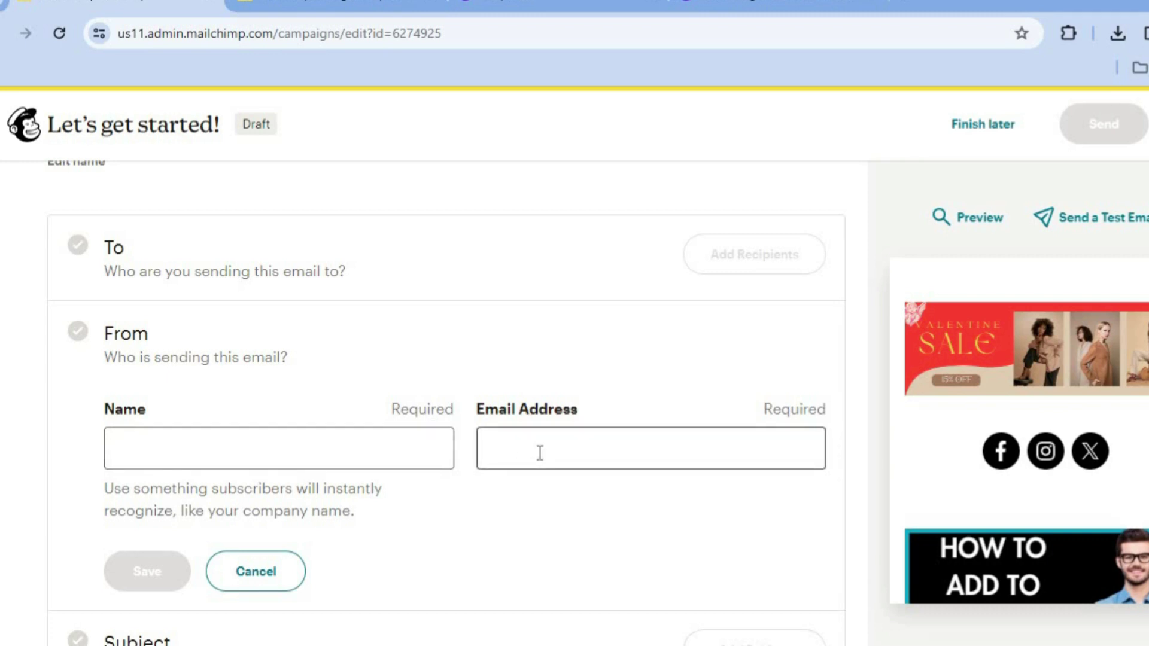
pyautogui.click(265, 583)
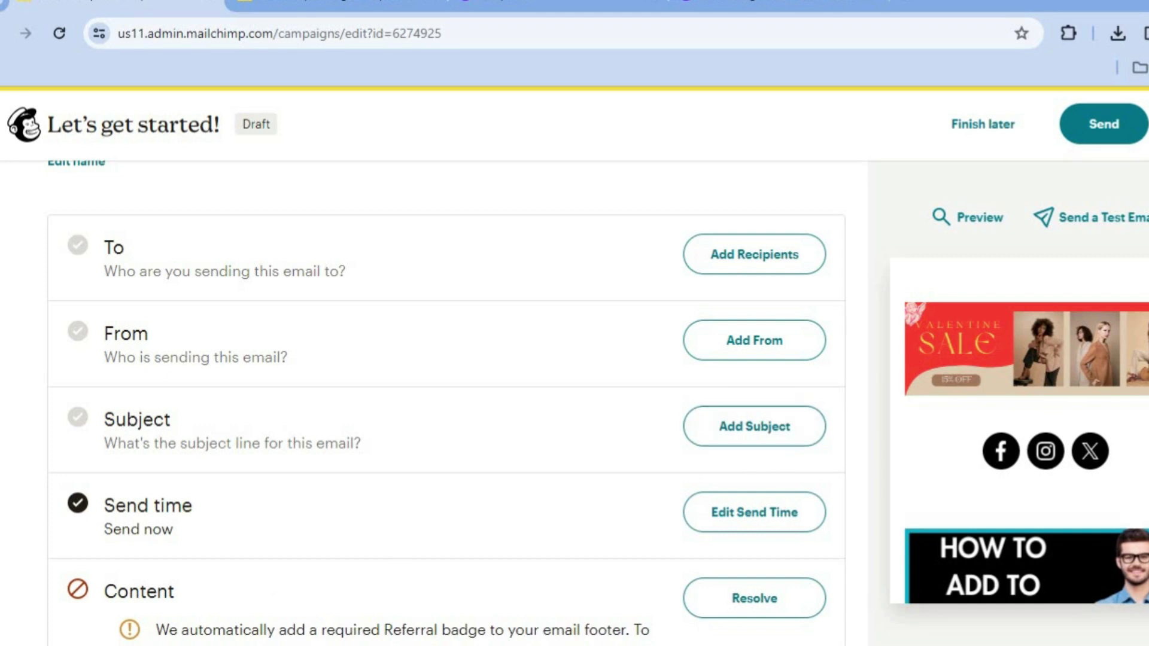
# - Review the campaign's send time choices, Schedule a time and Send now, and cancel without changing them
pyautogui.scroll(-2, 446, 401)
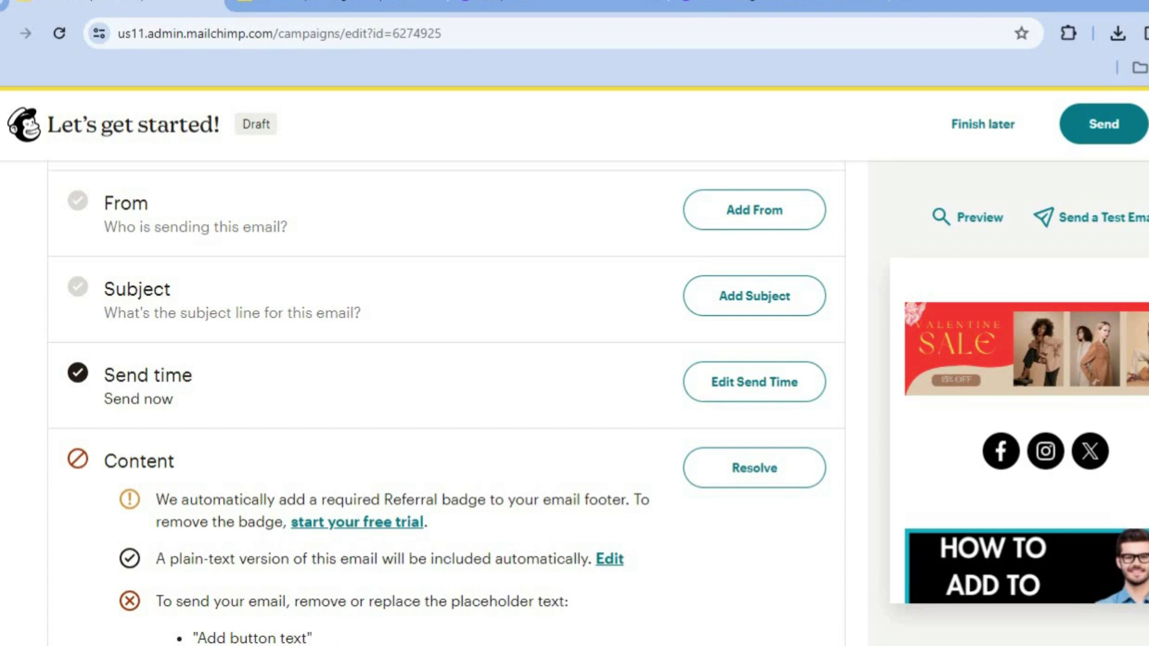
pyautogui.scroll(-2, 446, 383)
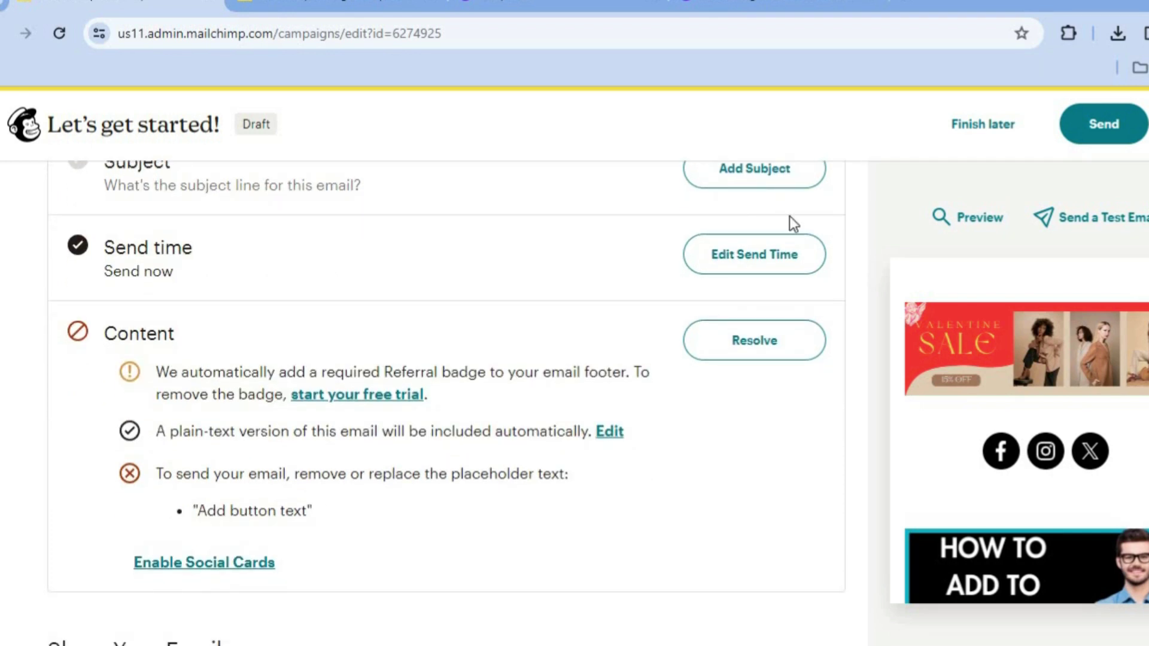
pyautogui.click(766, 258)
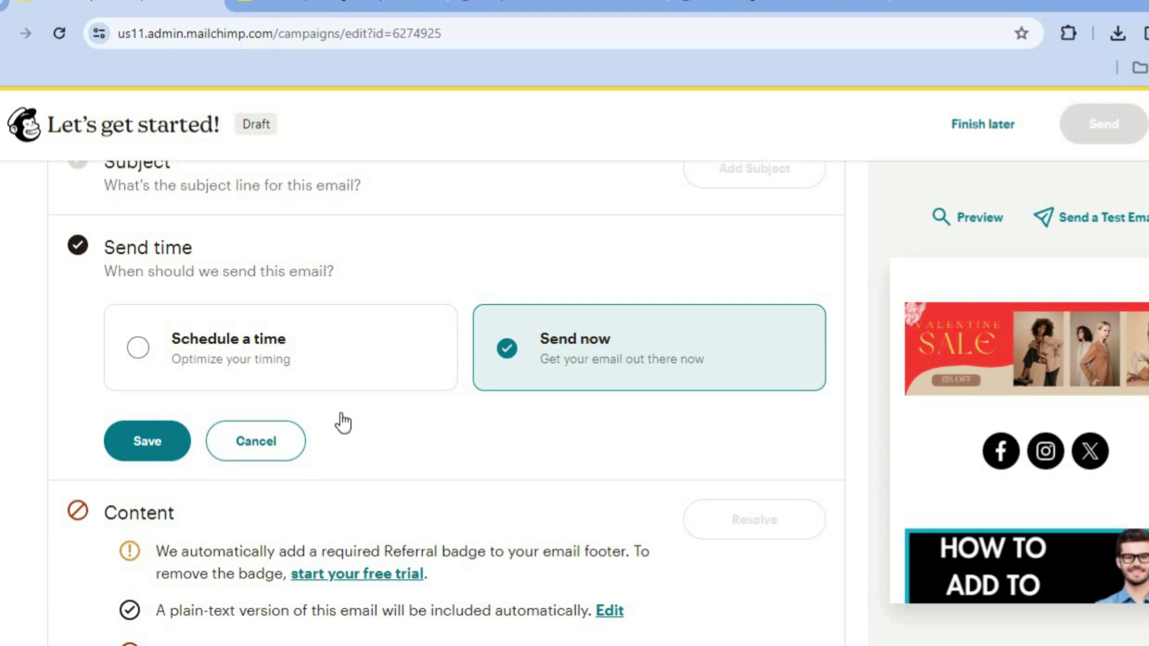
pyautogui.click(252, 448)
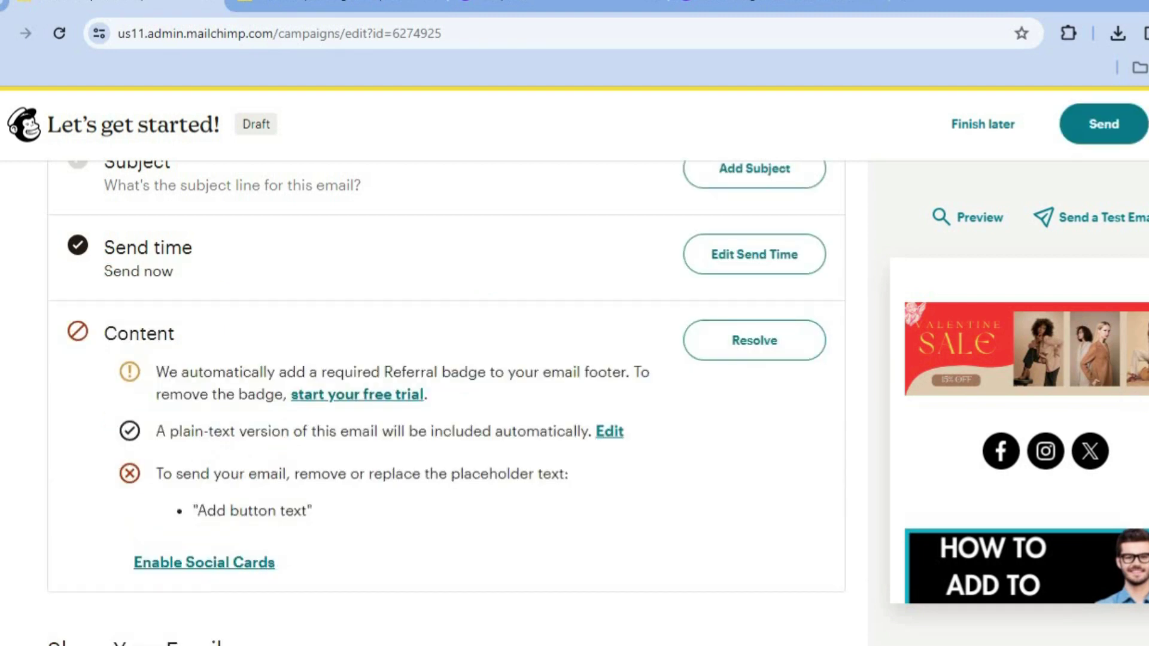
# - Look through the campaign's email link sharing and social post options, dismissing the feedback survey
pyautogui.scroll(-1, 446, 389)
pyautogui.scroll(-5, 446, 401)
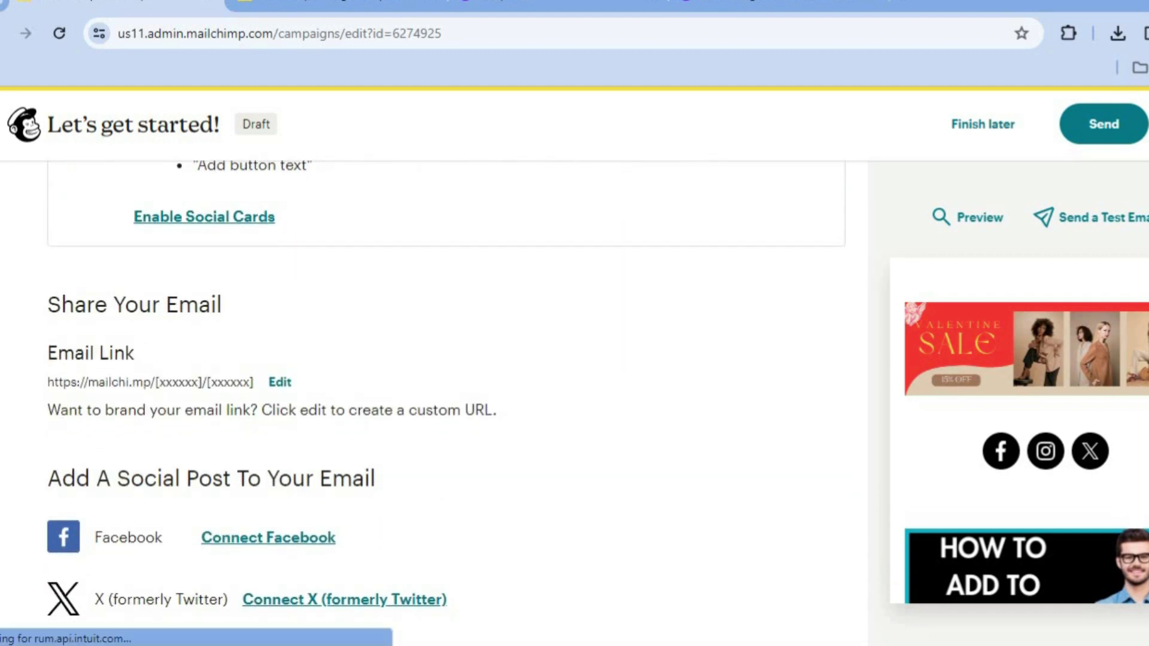
pyautogui.click(1104, 123)
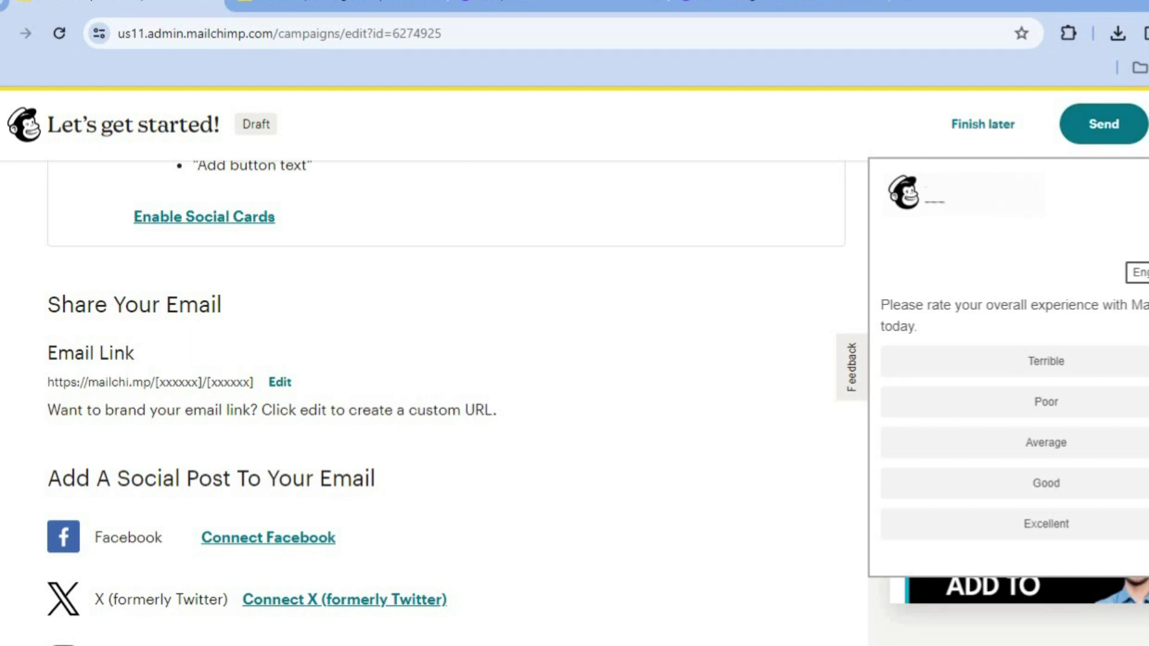
pyautogui.press('Escape')
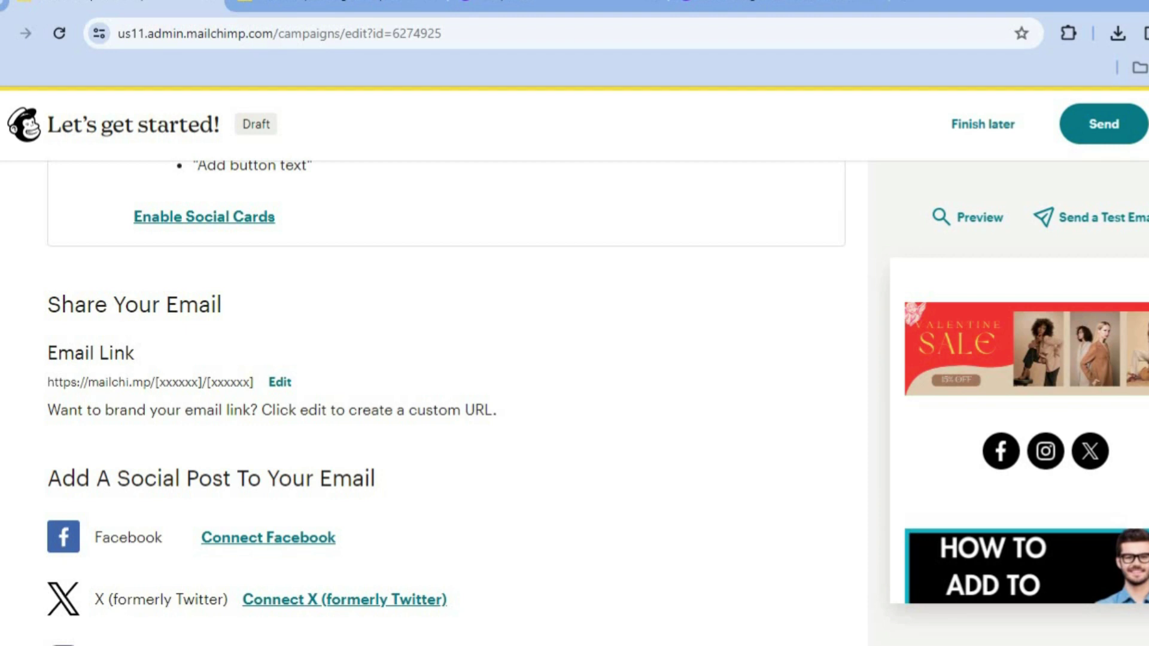
pyautogui.scroll(-4, 446, 403)
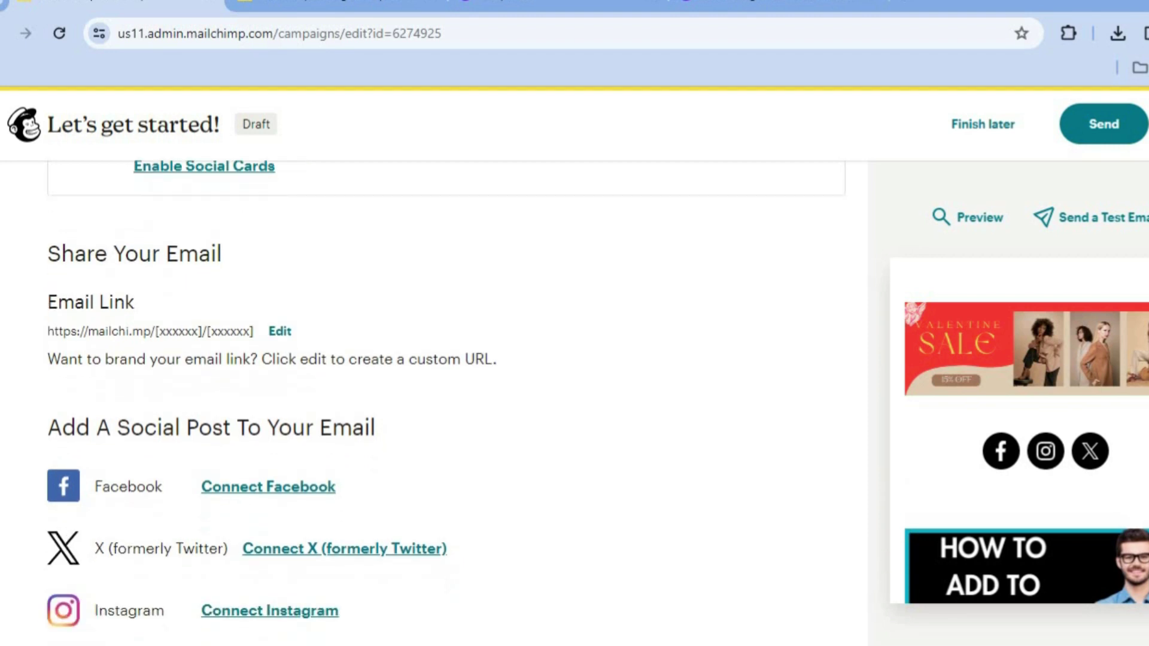